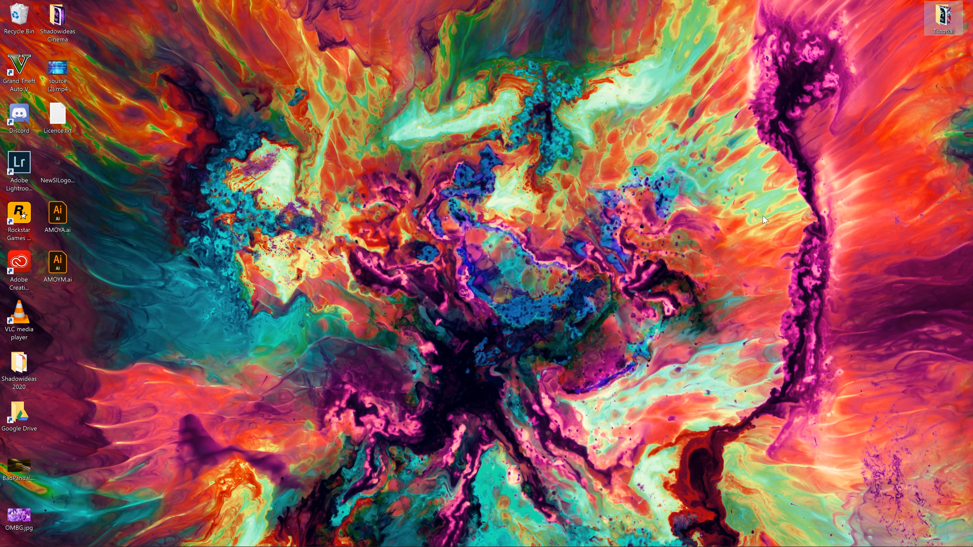
Step: Launch Adobe Photoshop 2020 from the desktop
click(537, 242)
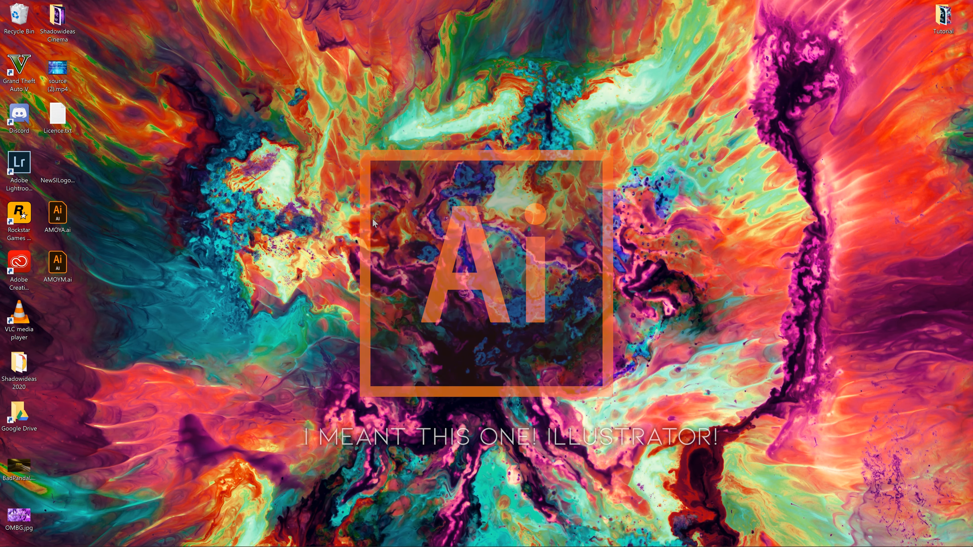
mouse_move(45, 546)
click(11, 542)
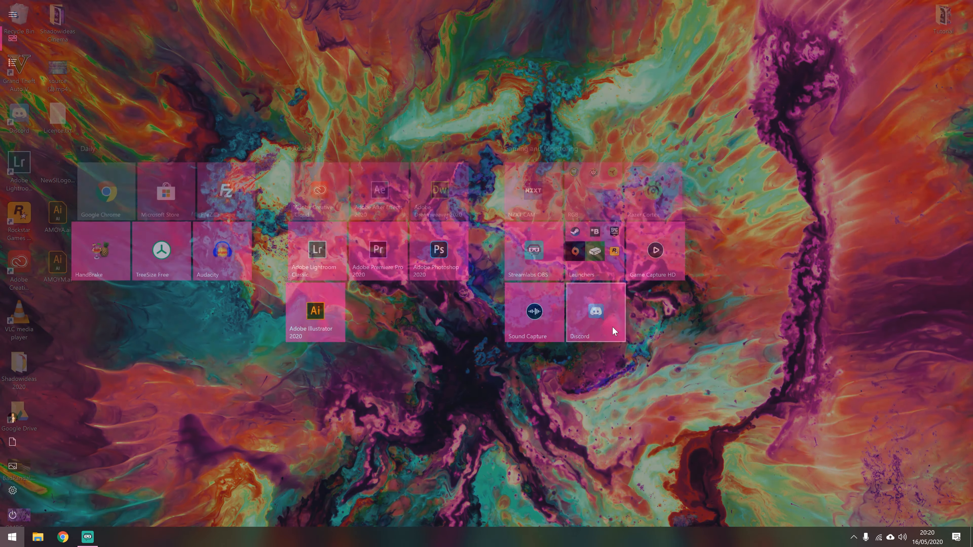
click(437, 249)
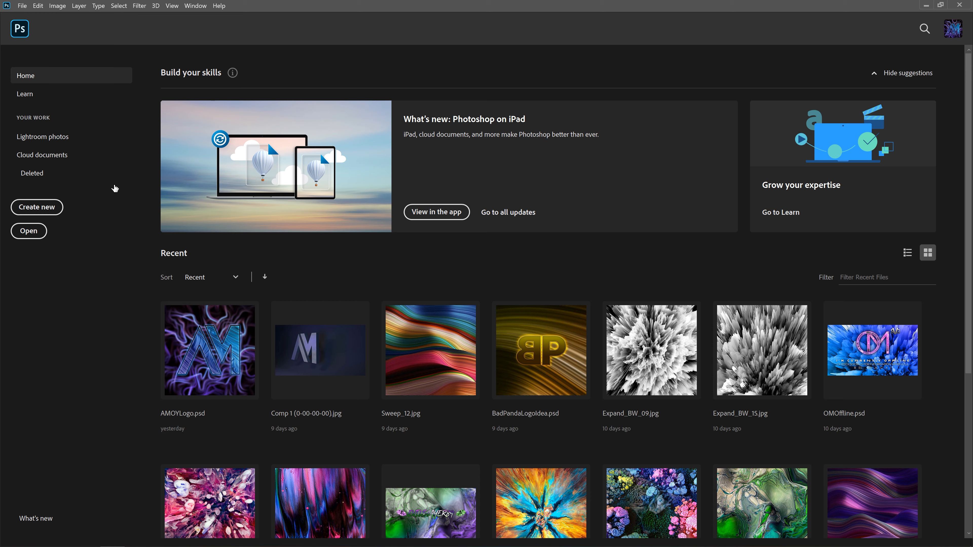
Step: Open AMOYLogo.psd from the Tutorial folder on the desktop
click(28, 231)
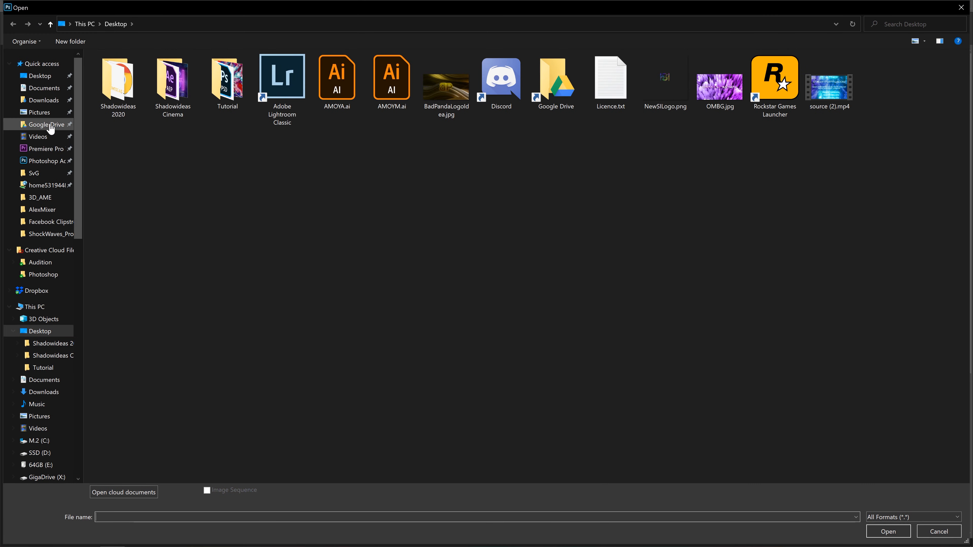
double_click(227, 78)
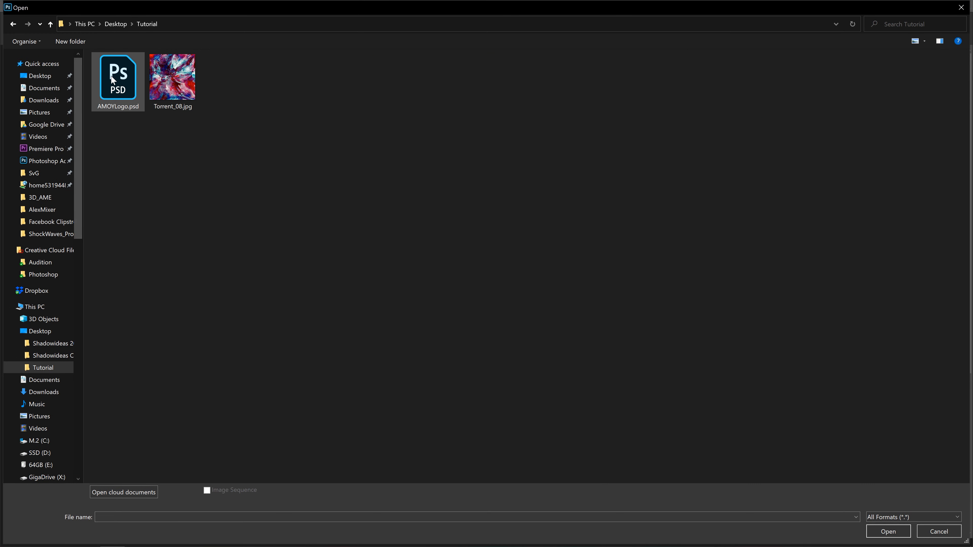
double_click(122, 74)
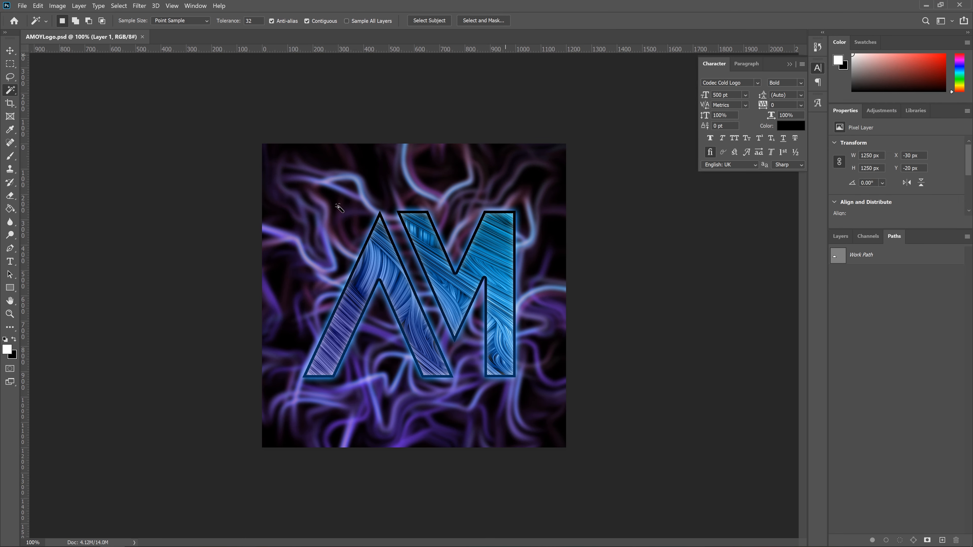
Step: Hide the ColouredCopy group and Layer 1, and make the SafeLayer group visible
click(867, 236)
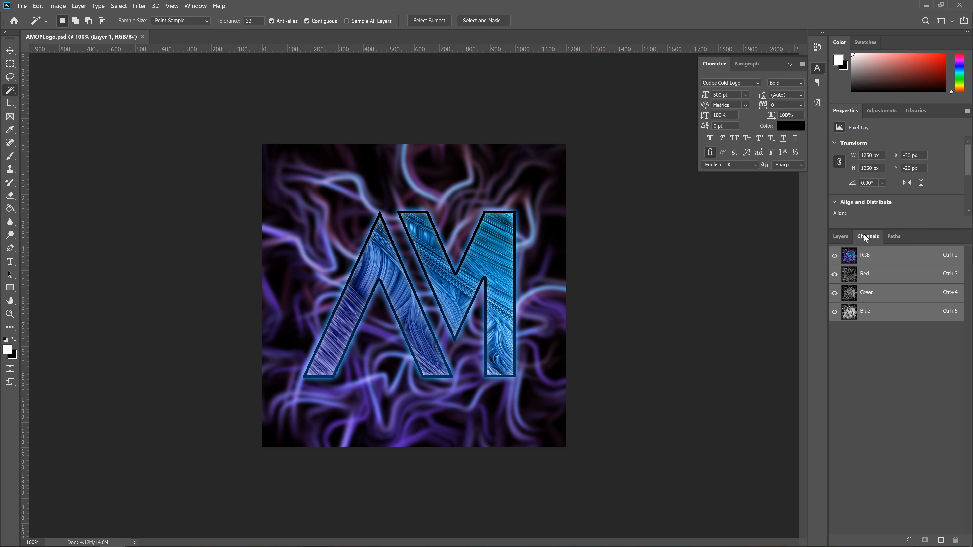
click(840, 236)
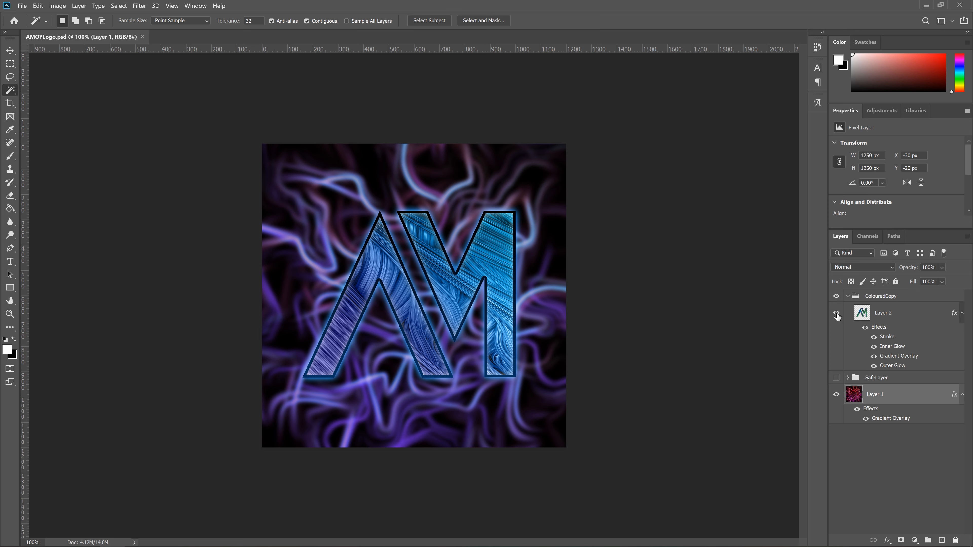
click(866, 328)
click(866, 328)
click(839, 301)
click(837, 296)
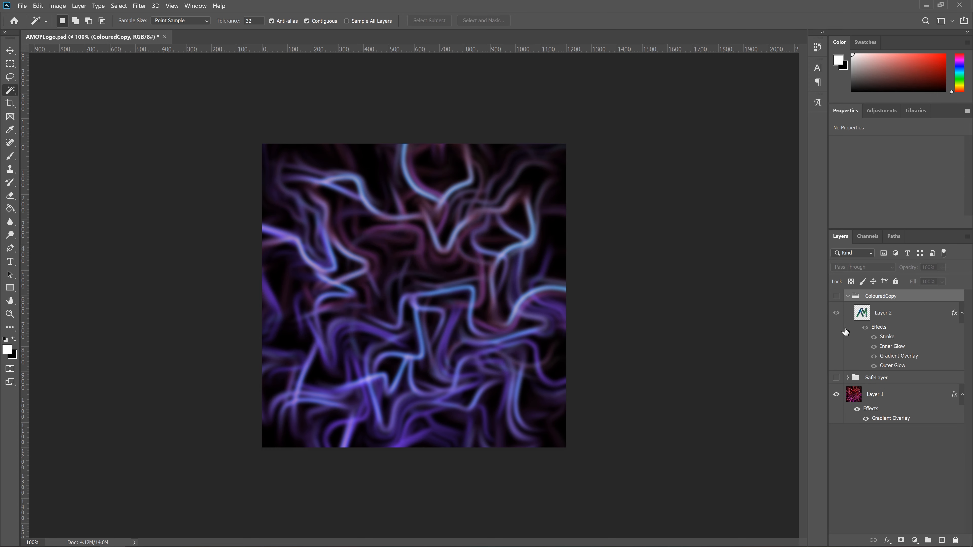
click(848, 296)
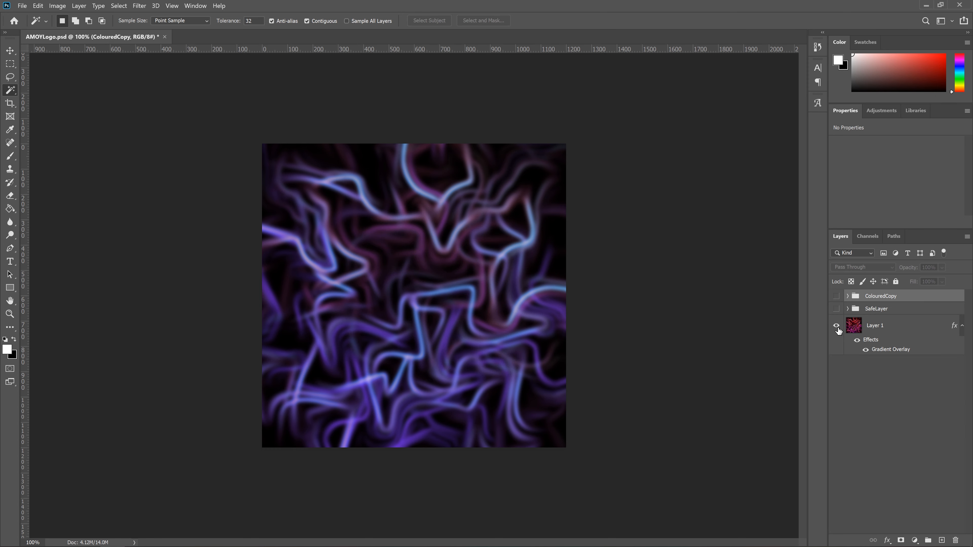
click(836, 325)
click(836, 309)
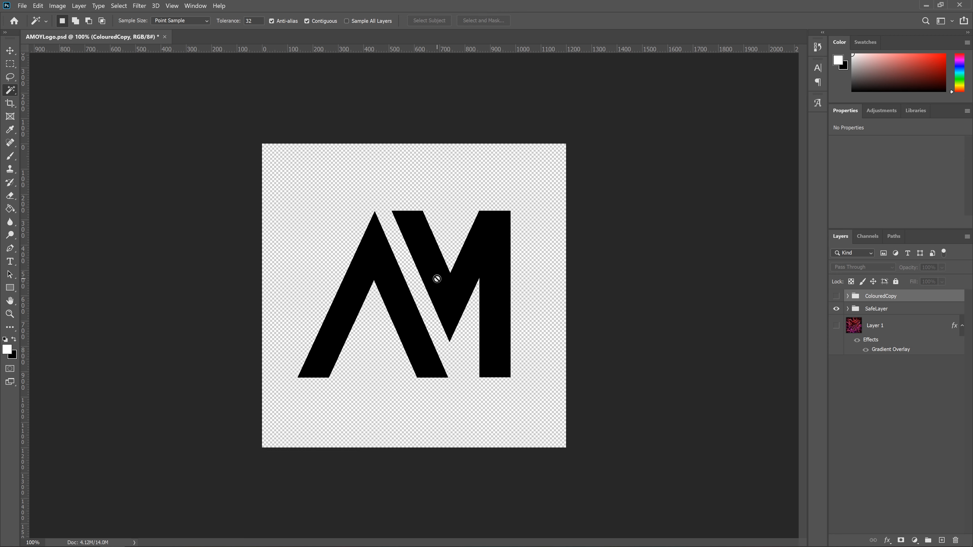
Step: Expand the SafeLayer group and select its AMTemplate layer, keeping the layer visible
click(849, 309)
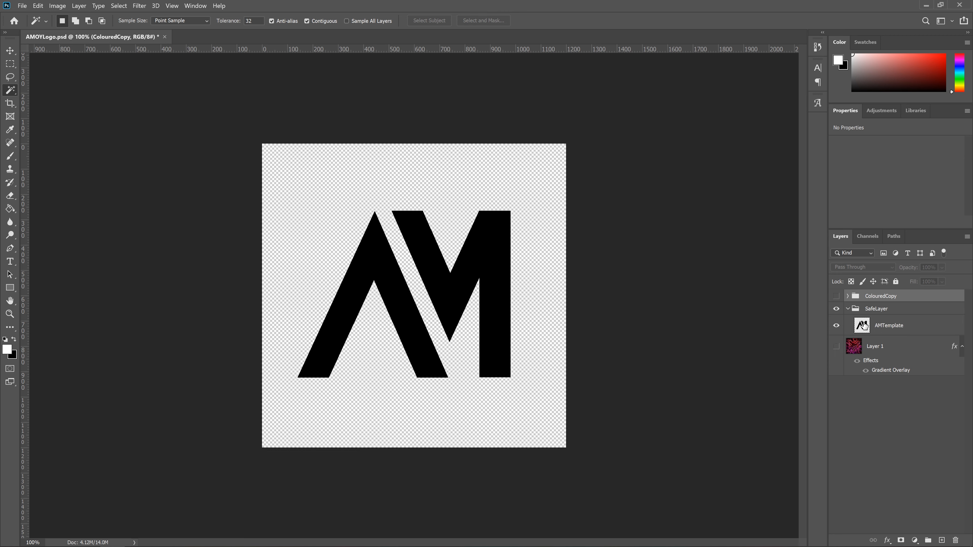
click(918, 326)
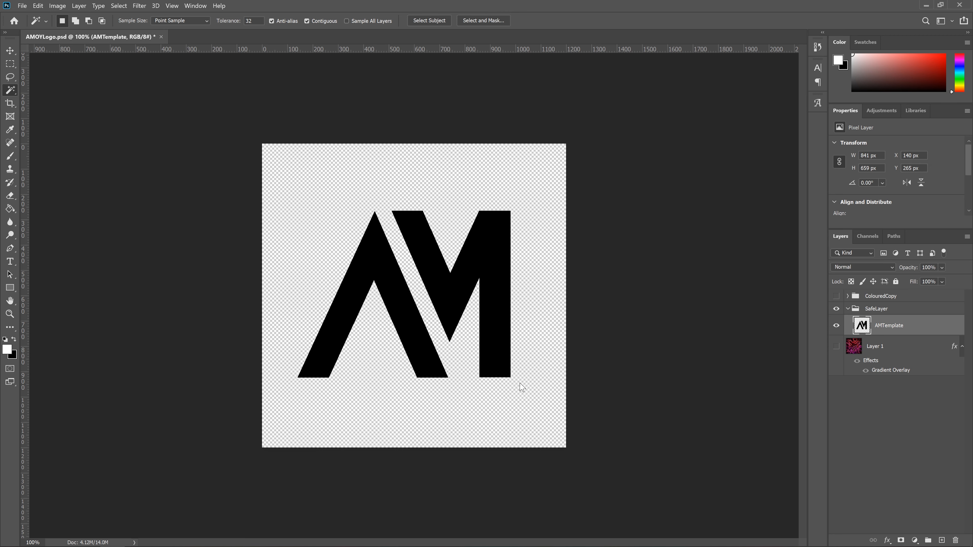
click(838, 326)
click(838, 326)
Step: Select the letter A with the Magic Wand and convert the selection into a work path with 2.0 pixels tolerance
right_click(11, 92)
click(47, 111)
click(372, 257)
right_click(374, 254)
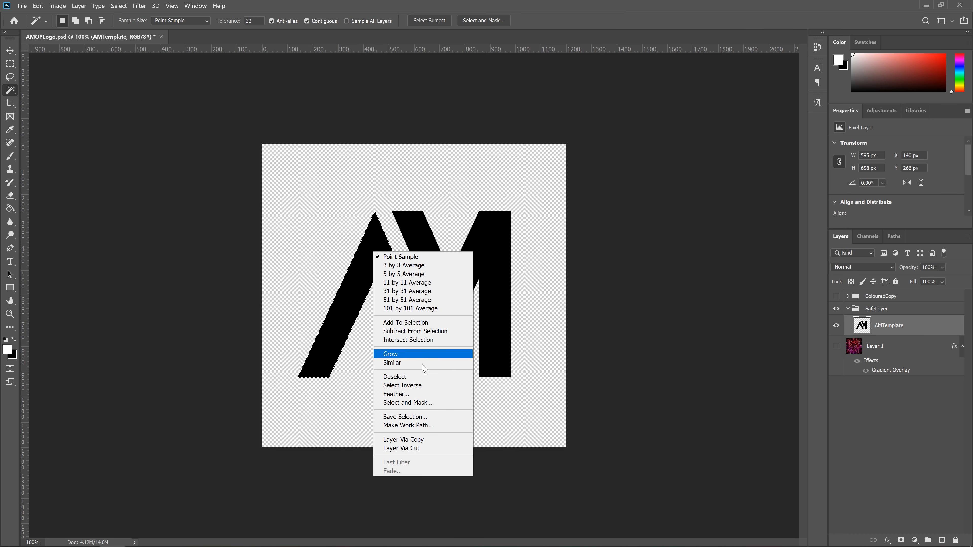
click(425, 427)
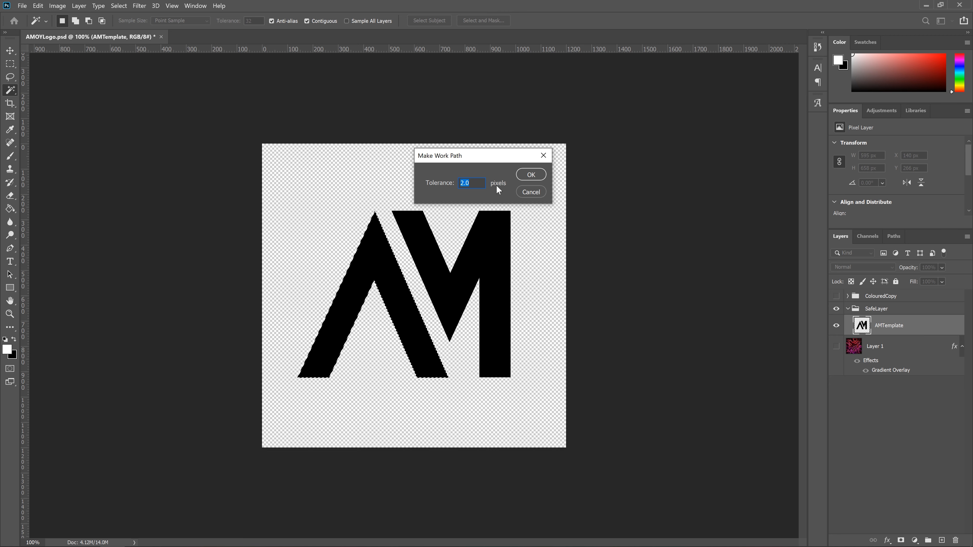
click(528, 177)
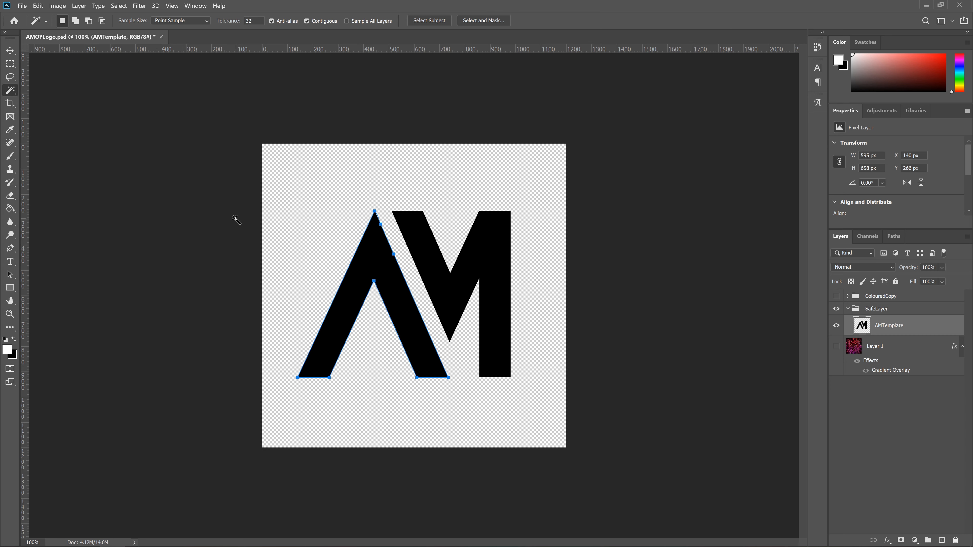
Step: Remove the extra anchor point just below the apex on the A path's outer right edge with the Pen tool
key(ctrl+plus)
key(ctrl+plus)
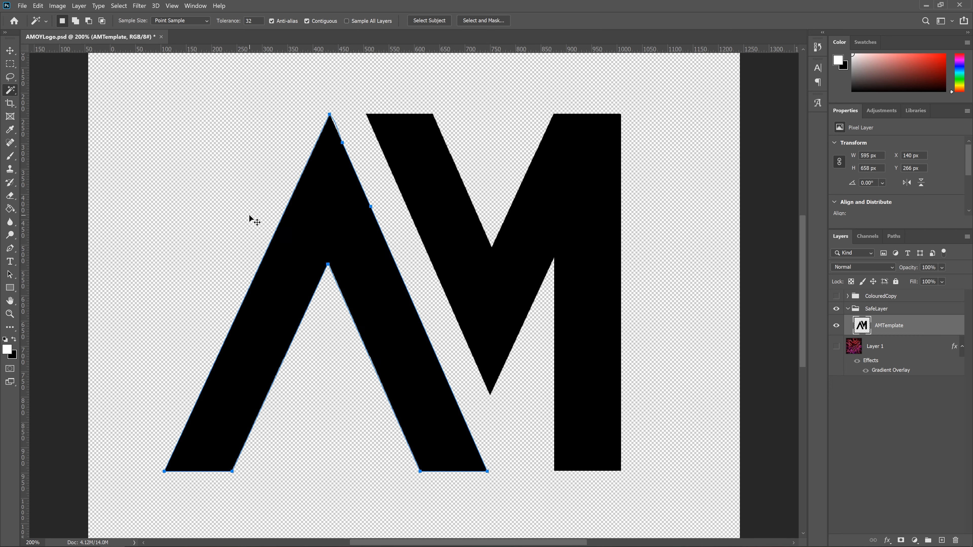
scroll(218, 185, up, 3)
scroll(174, 224, up, 1)
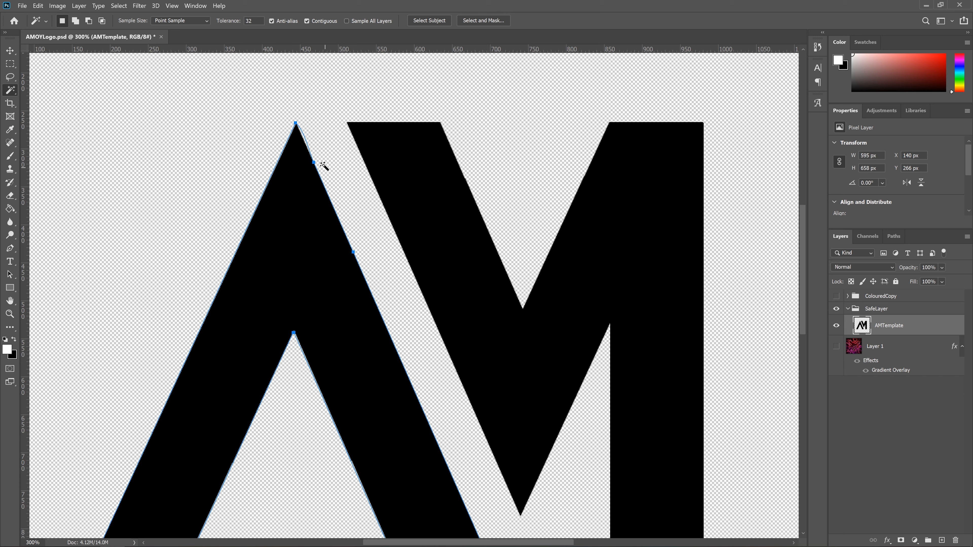
click(10, 249)
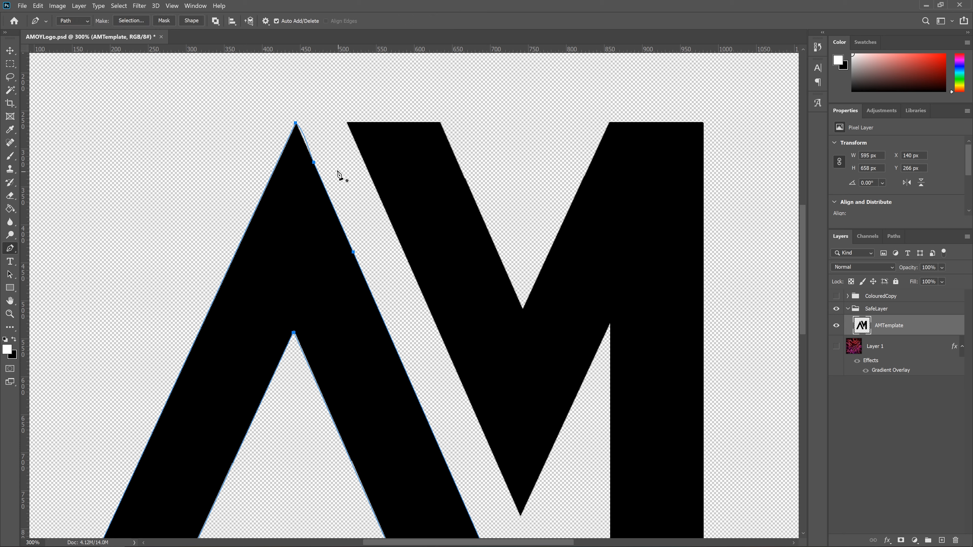
click(315, 163)
scroll(417, 245, down, 4)
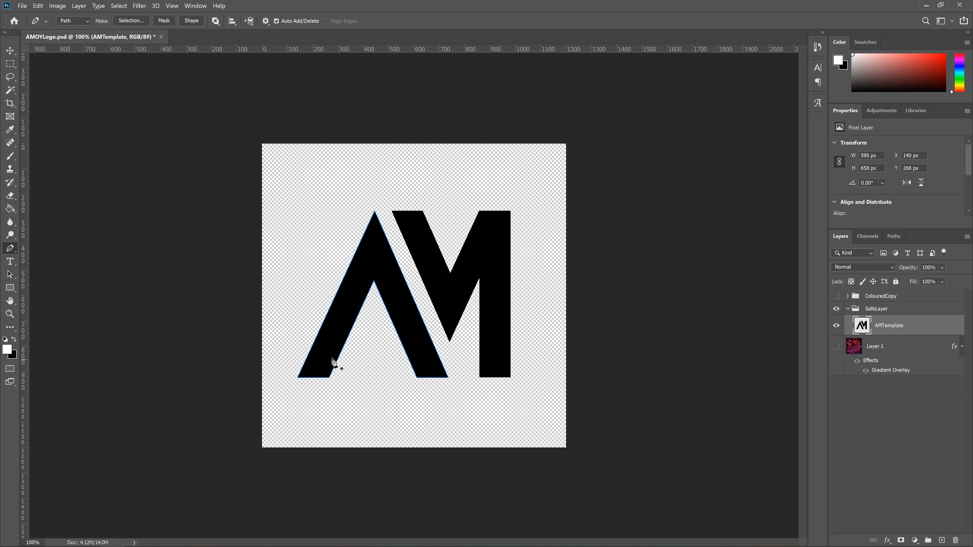
Step: Export the A's work path to the Adobe Illustrator file AMOYLogo.ai in the Tutorial folder
click(894, 237)
click(875, 281)
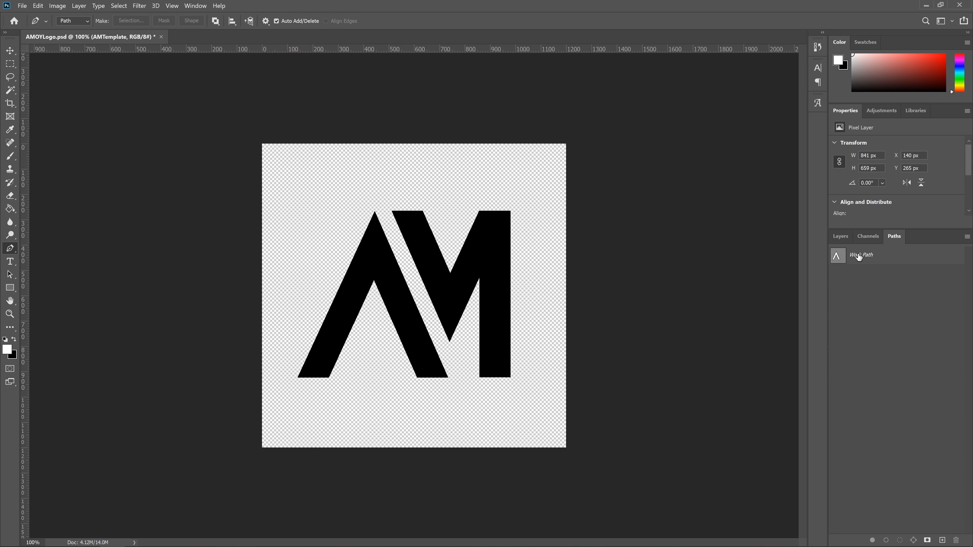
click(858, 260)
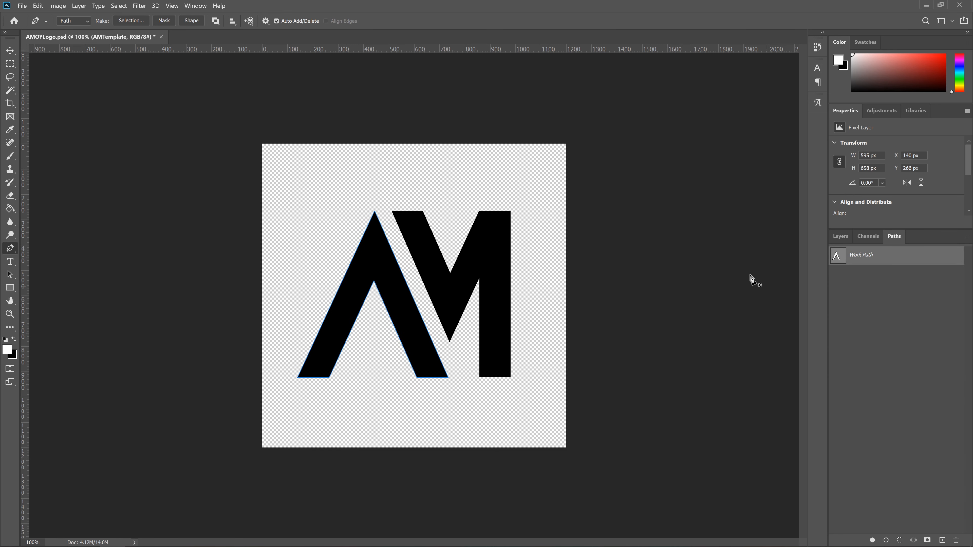
click(23, 6)
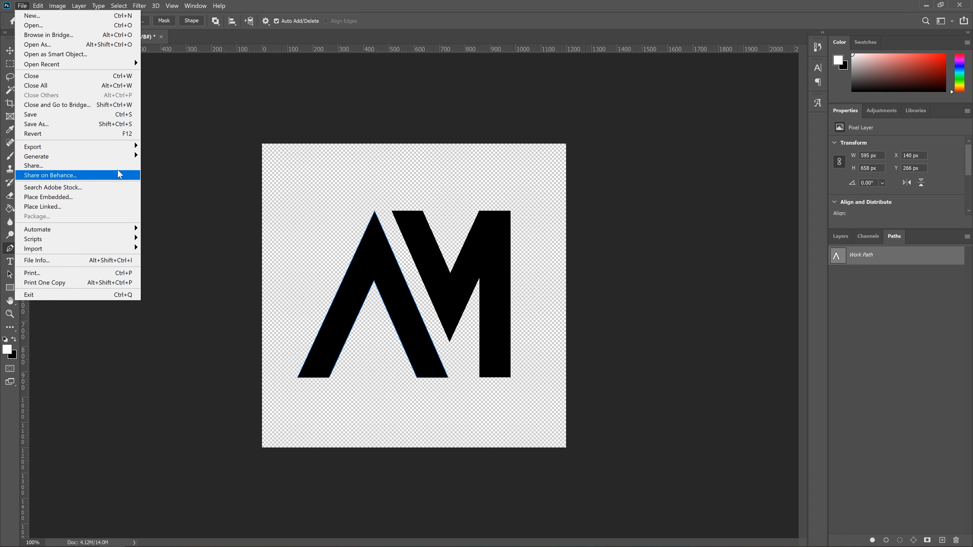
mouse_move(115, 146)
click(191, 273)
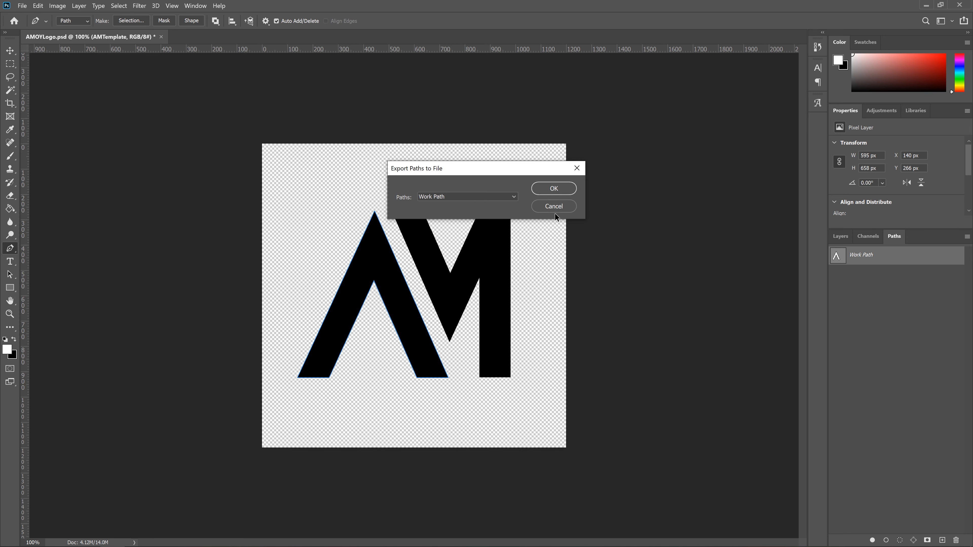
click(554, 189)
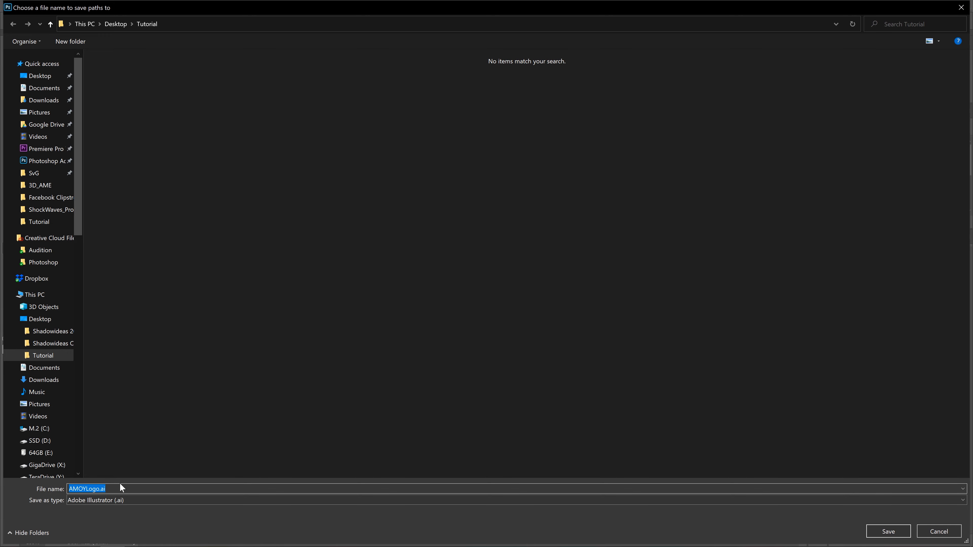
key(Return)
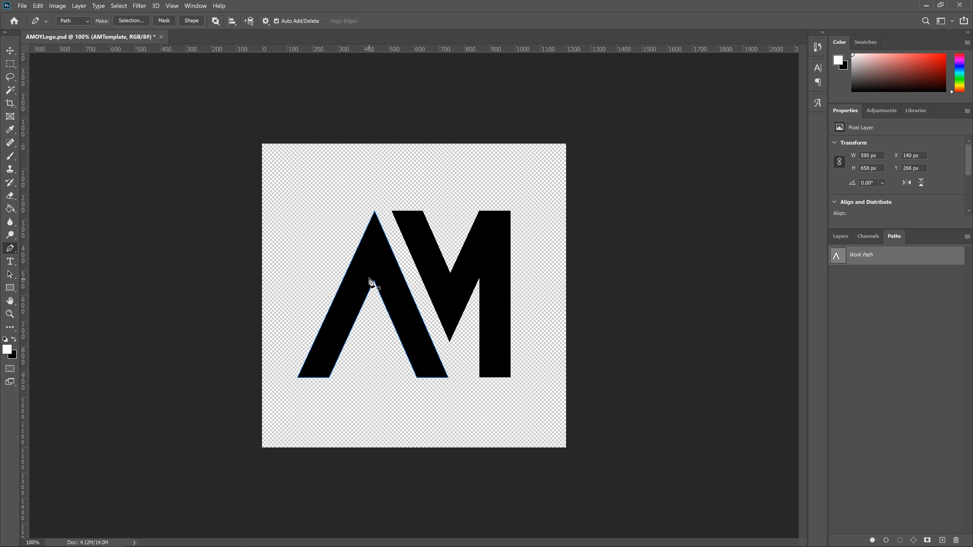
Step: Select the letter M on the AMTemplate layer with the Magic Wand and convert the selection into a work path
click(10, 65)
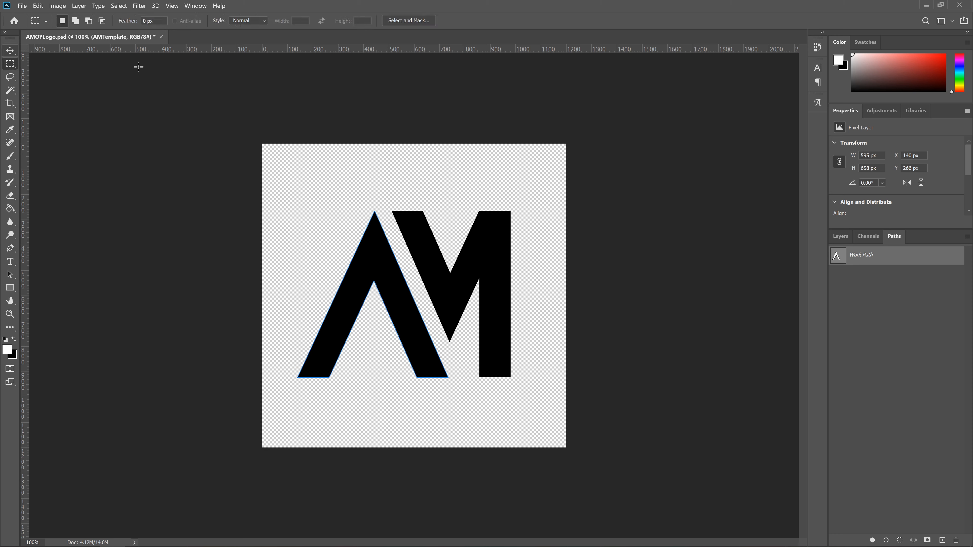
click(840, 236)
click(877, 412)
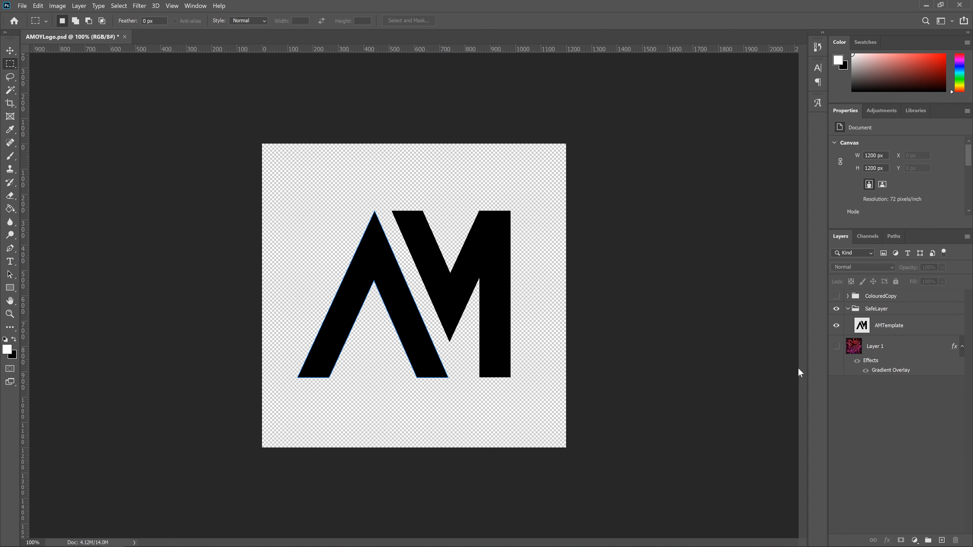
click(11, 90)
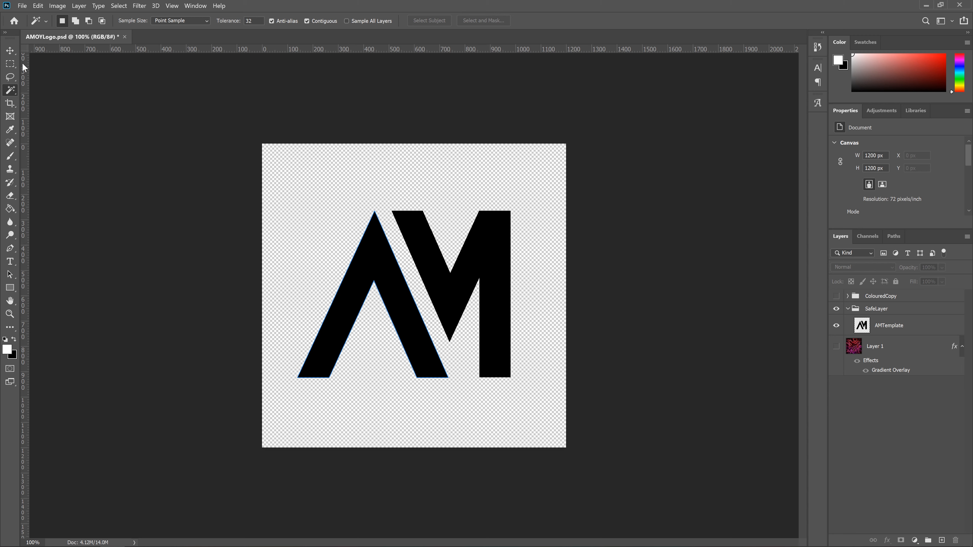
click(901, 330)
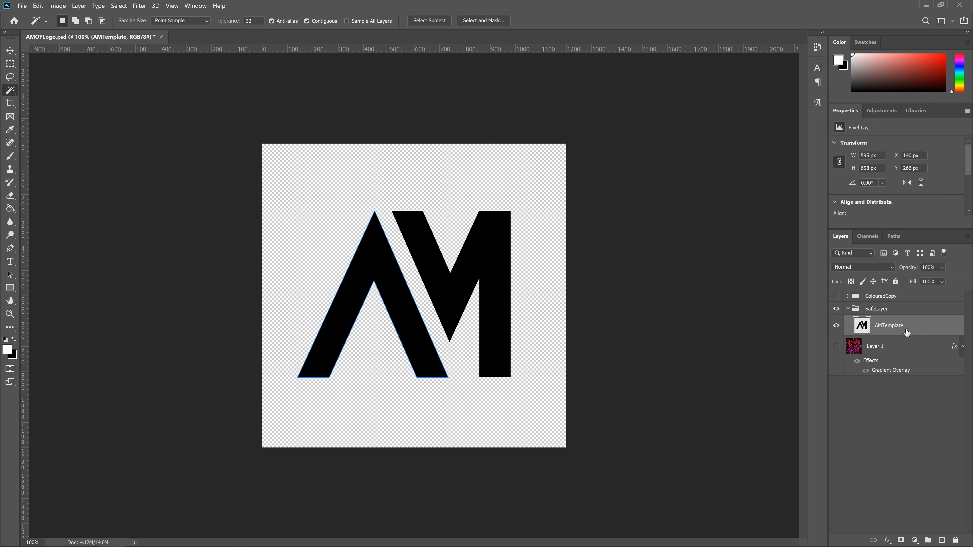
click(467, 276)
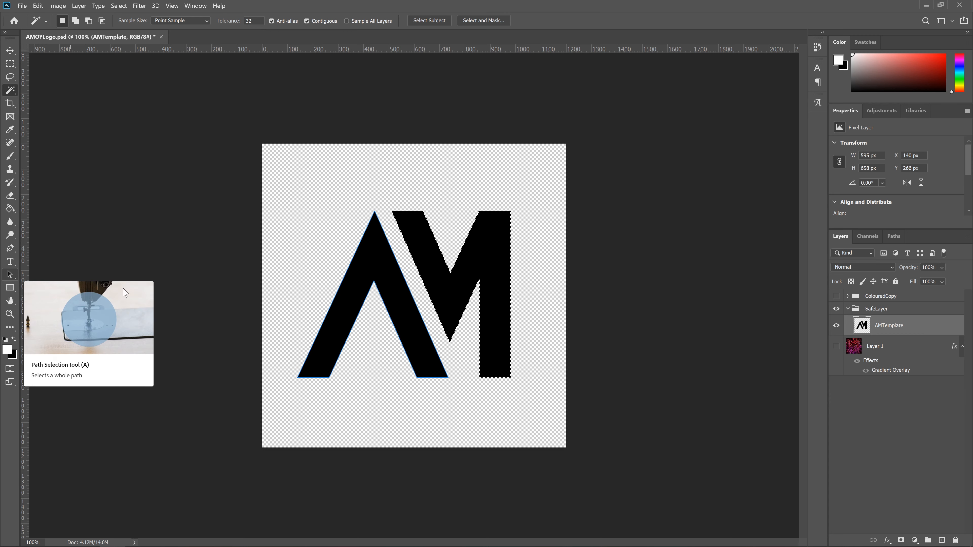
right_click(445, 294)
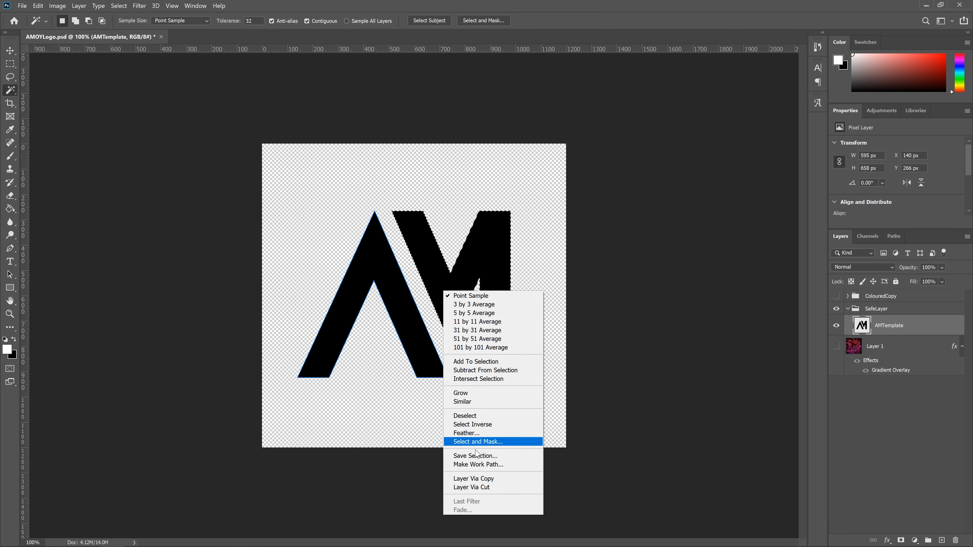
click(484, 464)
click(531, 174)
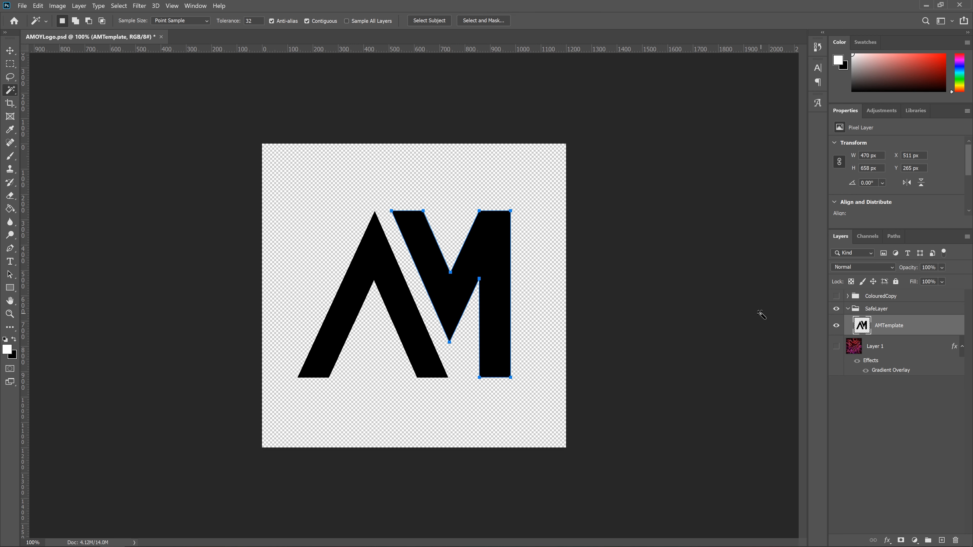
Step: Export the M's work path to an Adobe Illustrator file named M in the Tutorial folder
click(894, 236)
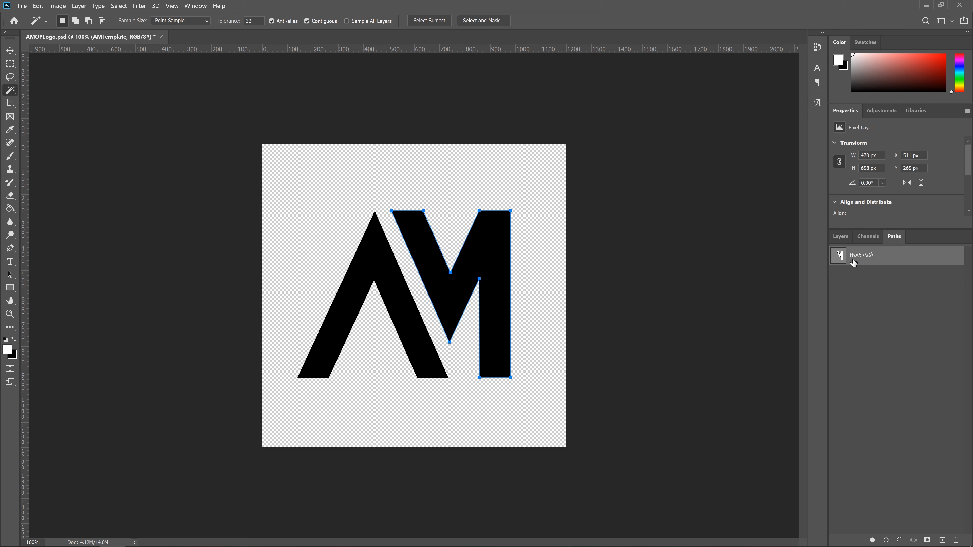
click(22, 5)
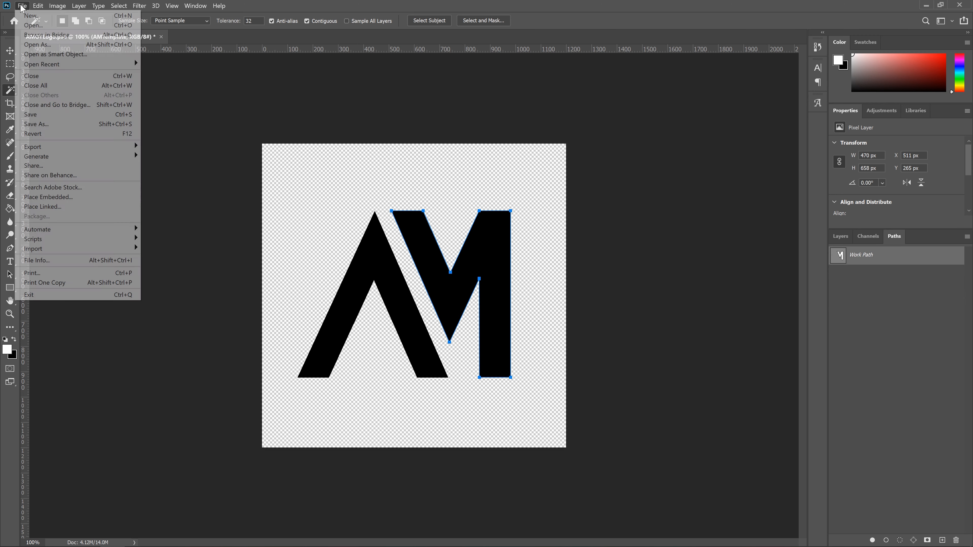
mouse_move(92, 147)
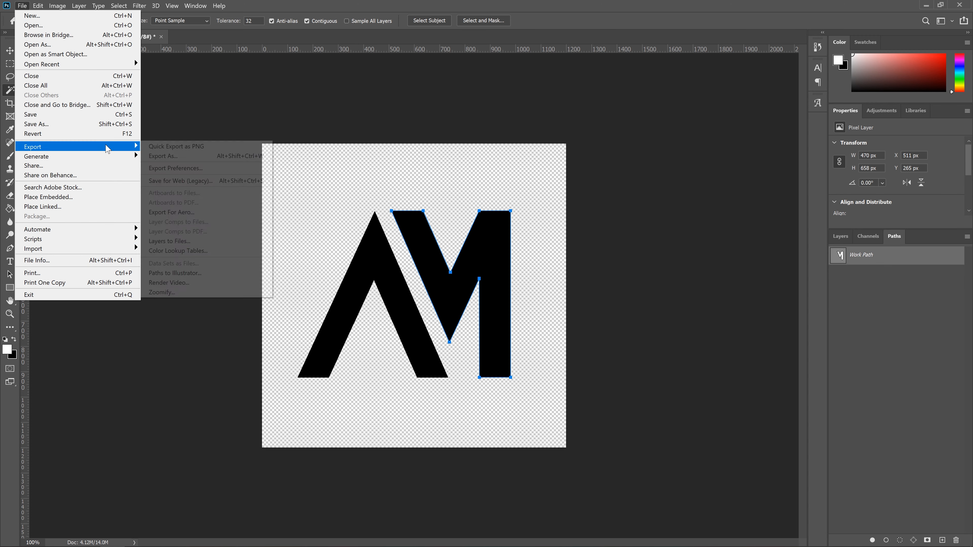
click(188, 272)
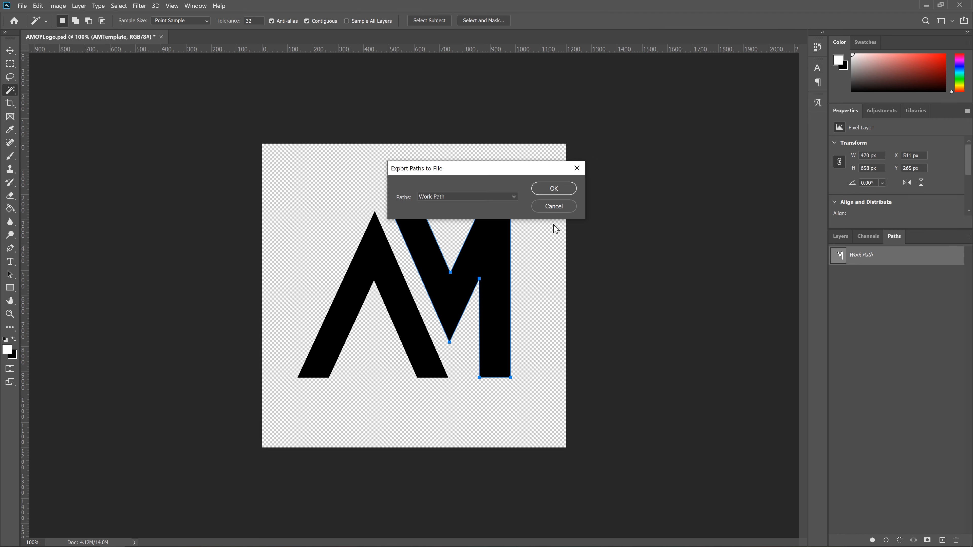
click(542, 189)
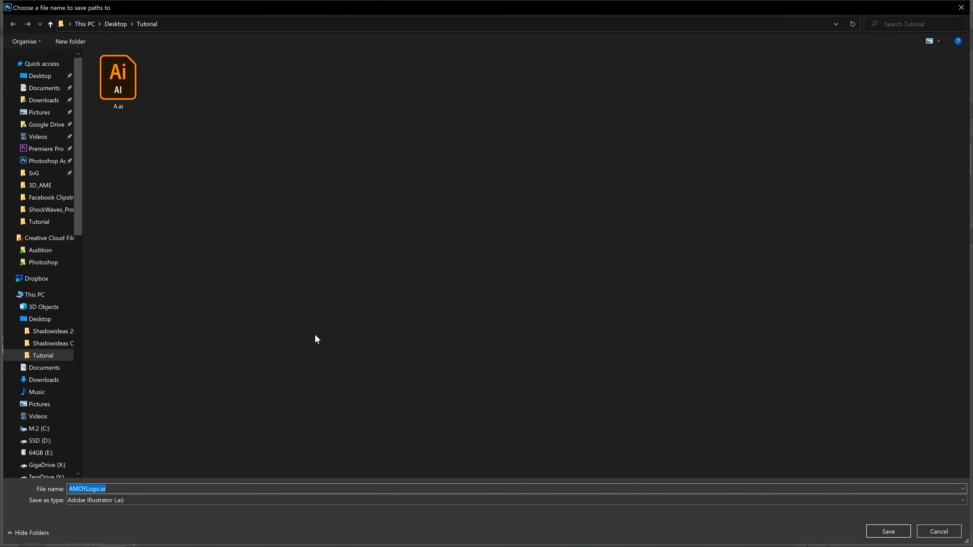
text(M)
key(Return)
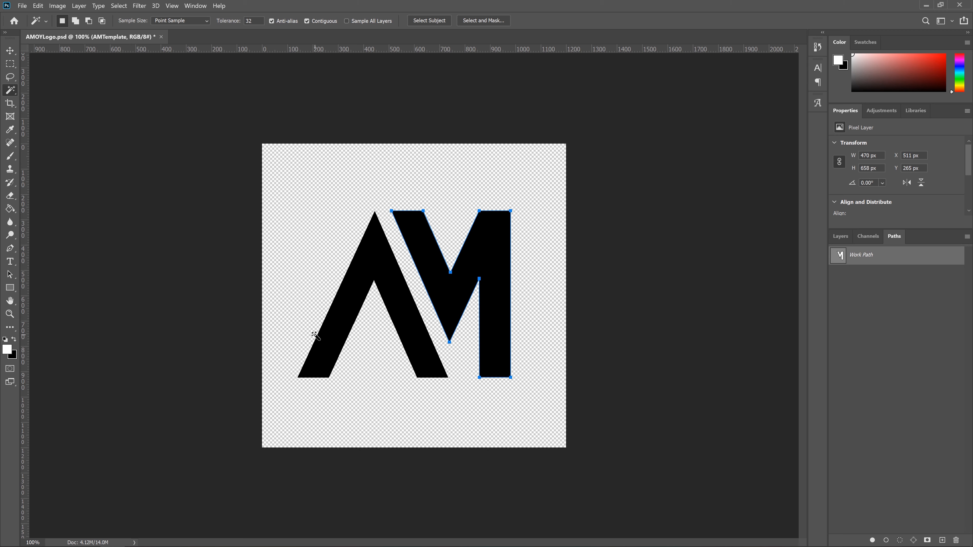
Step: Quit Photoshop without saving the changes to AMOYLogo.psd and launch Adobe Illustrator 2020
click(961, 5)
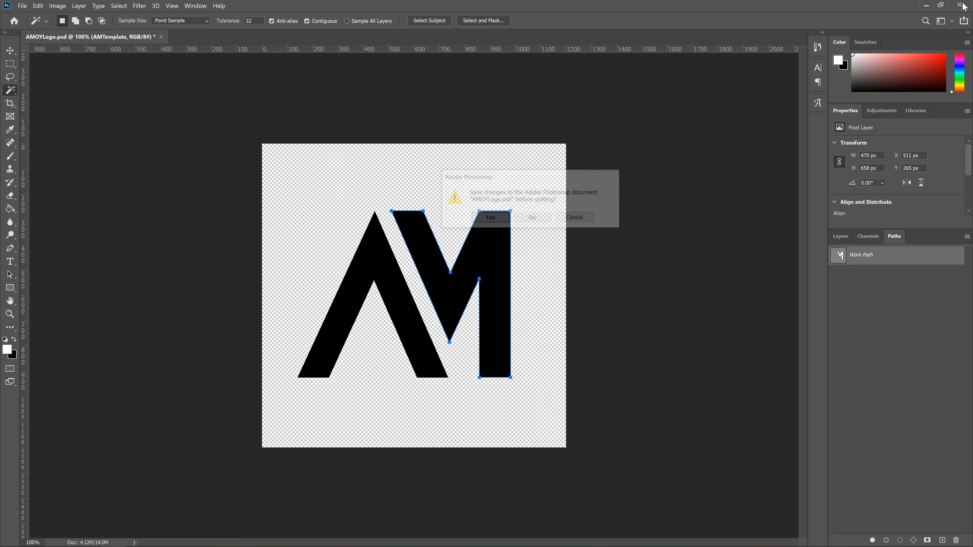
click(534, 218)
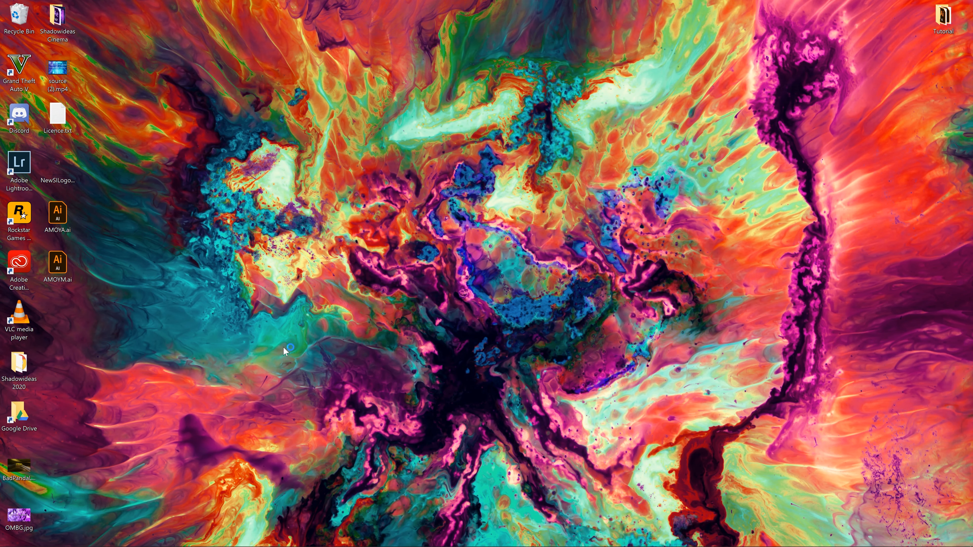
click(11, 537)
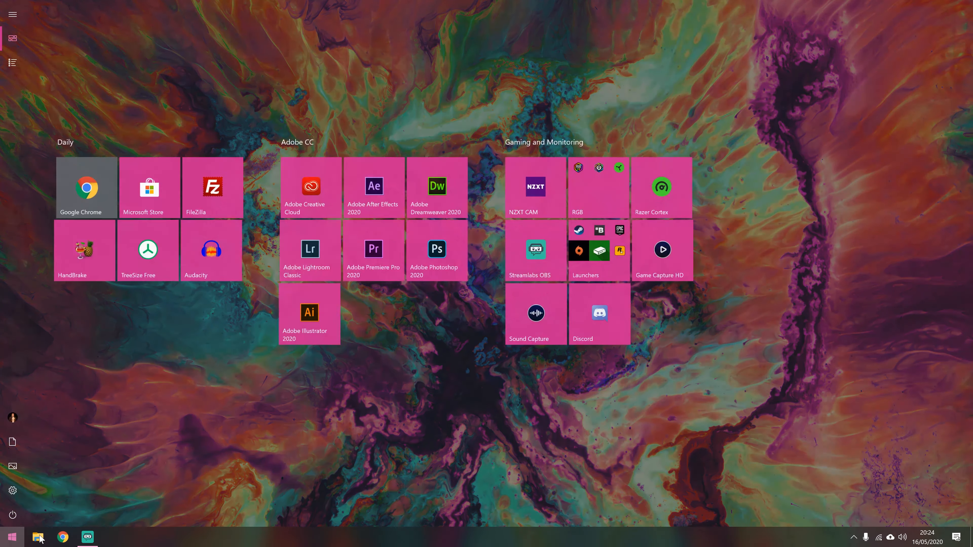
click(315, 327)
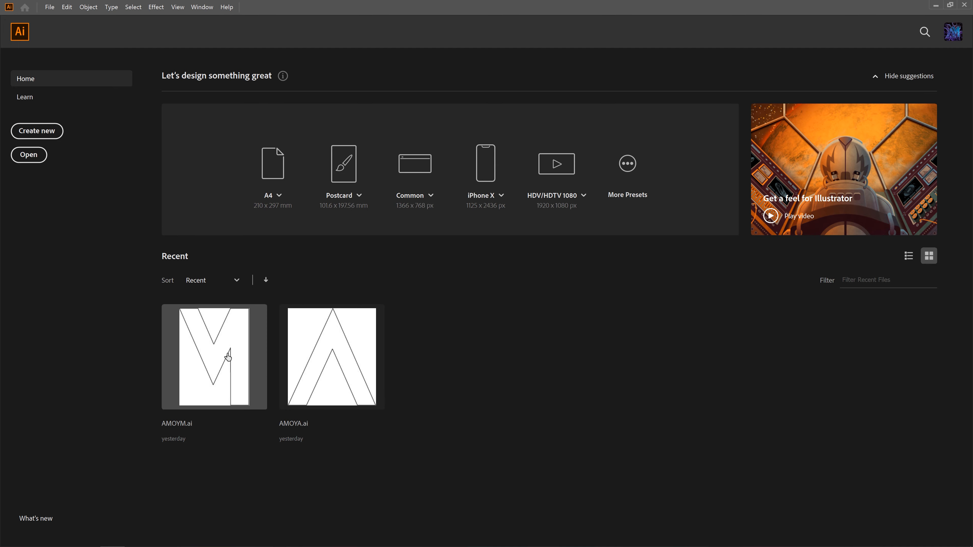
Step: Open A.ai from the Tutorial folder on the Desktop, creating artboards for the legacy artboard and crop areas
click(34, 158)
double_click(292, 11)
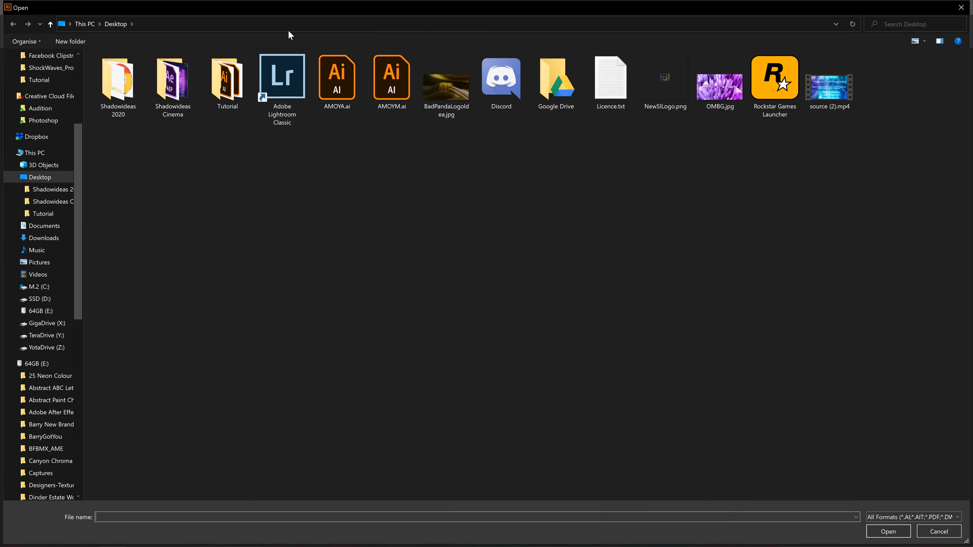
double_click(228, 83)
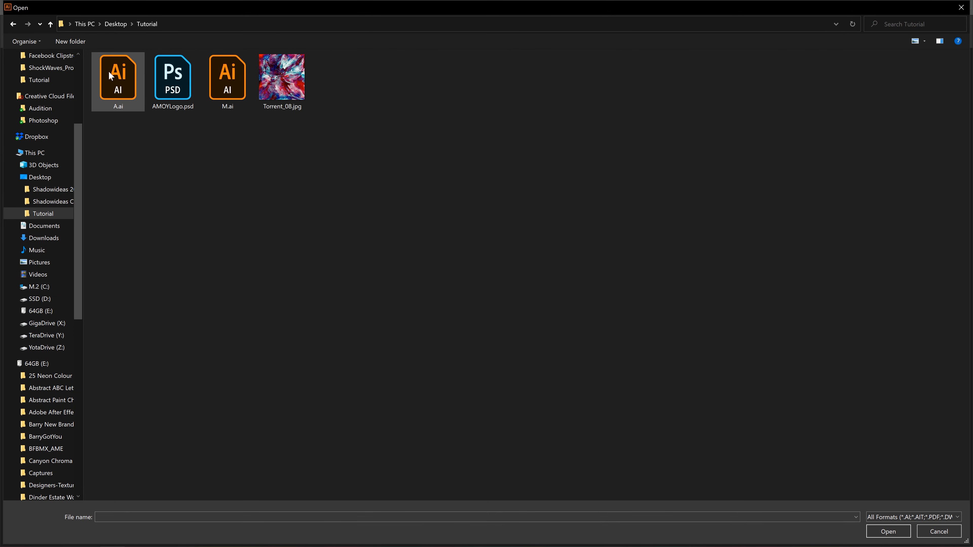
double_click(110, 77)
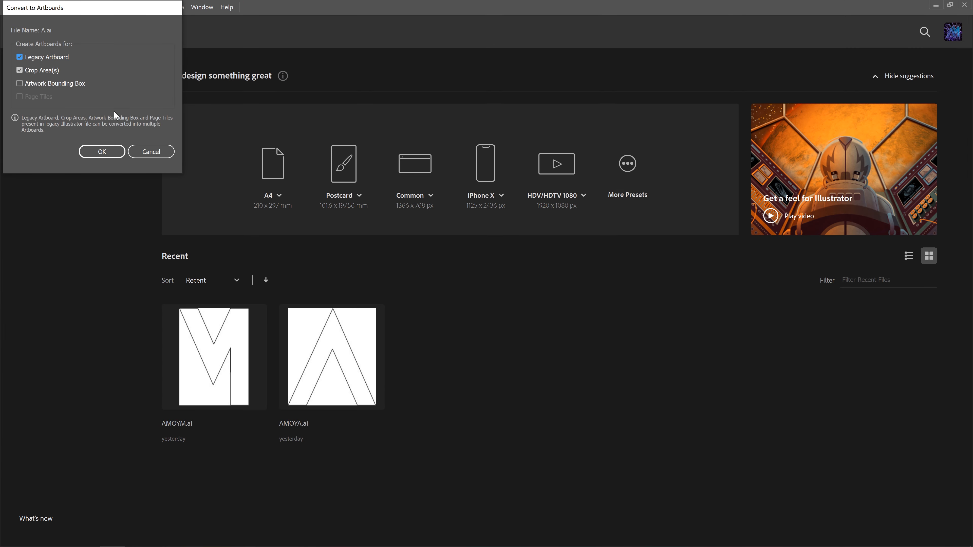
click(87, 152)
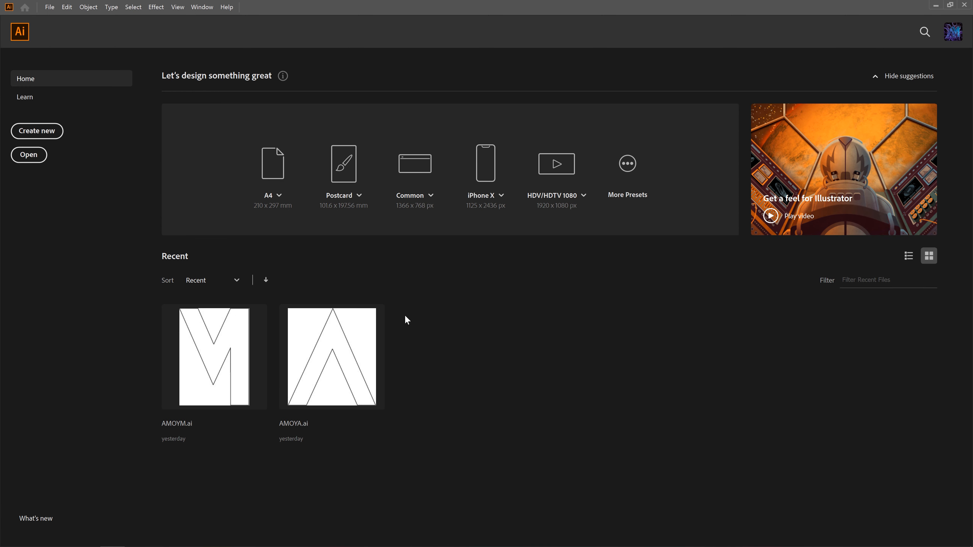
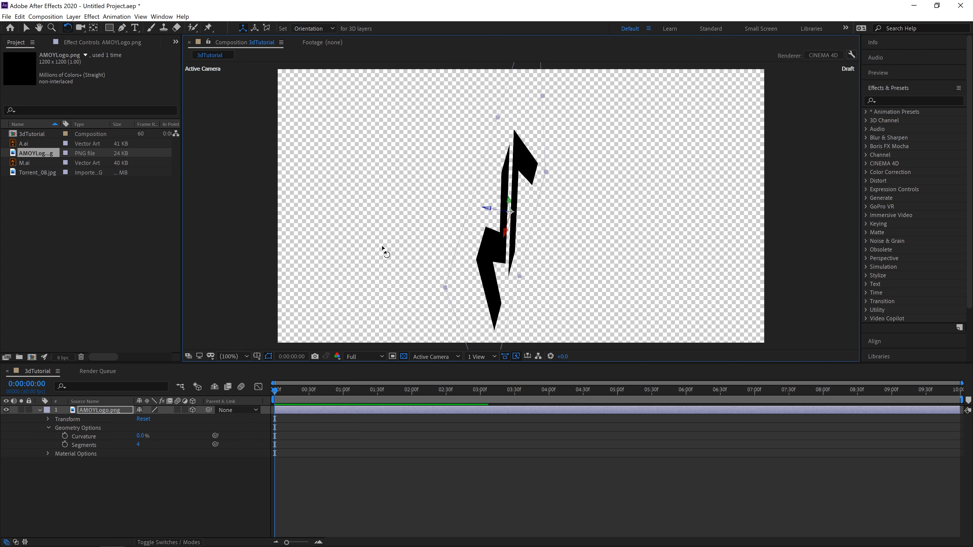
Step: Delete the AMOYLogo.png layer from the 3dTutorial composition
key(Delete)
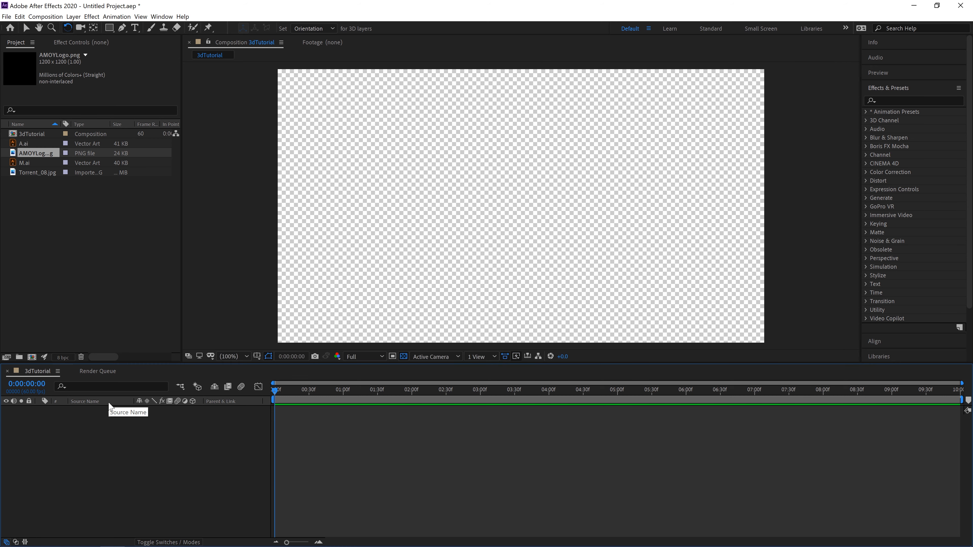
Step: Create a new shape layer in the 3dTutorial composition and draw a red rectangle on it
right_click(58, 454)
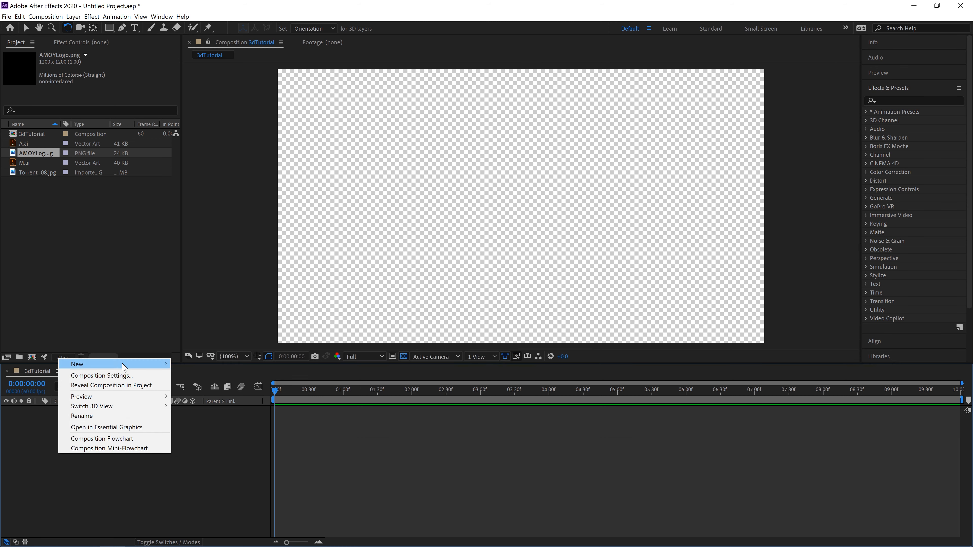
mouse_move(131, 365)
click(211, 424)
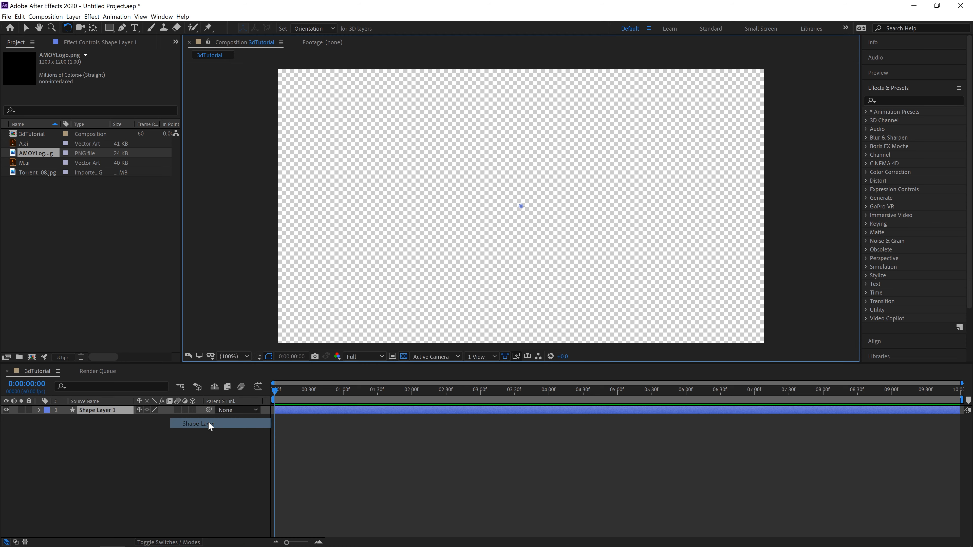
click(246, 28)
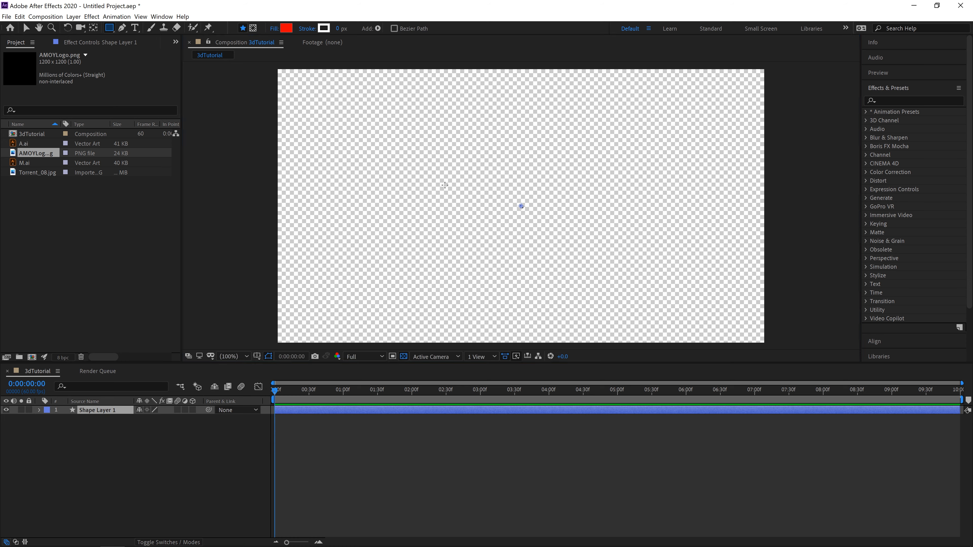
drag(428, 180, 657, 287)
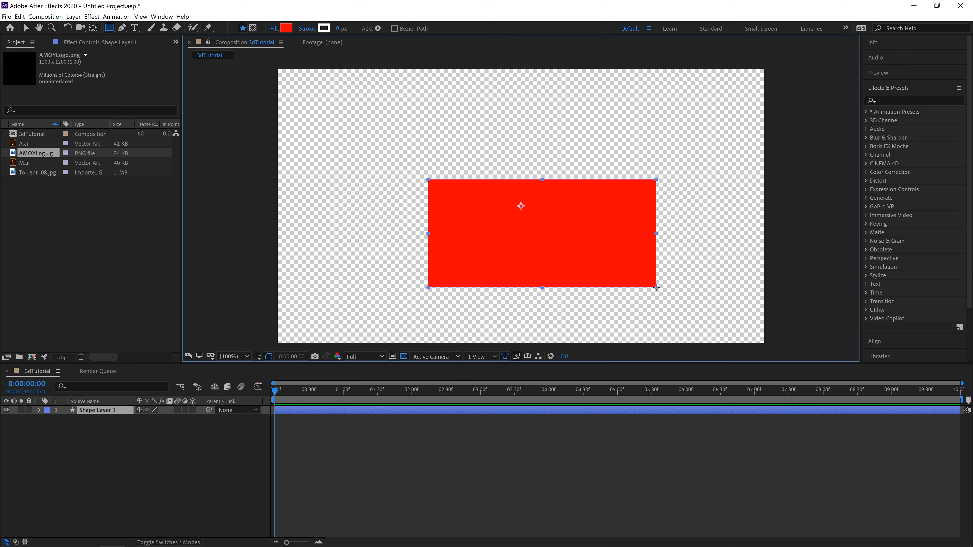
Step: Make the rectangle's shape layer 3D, set its extrusion depth to 85, and rotate it to show its side
click(193, 410)
click(48, 445)
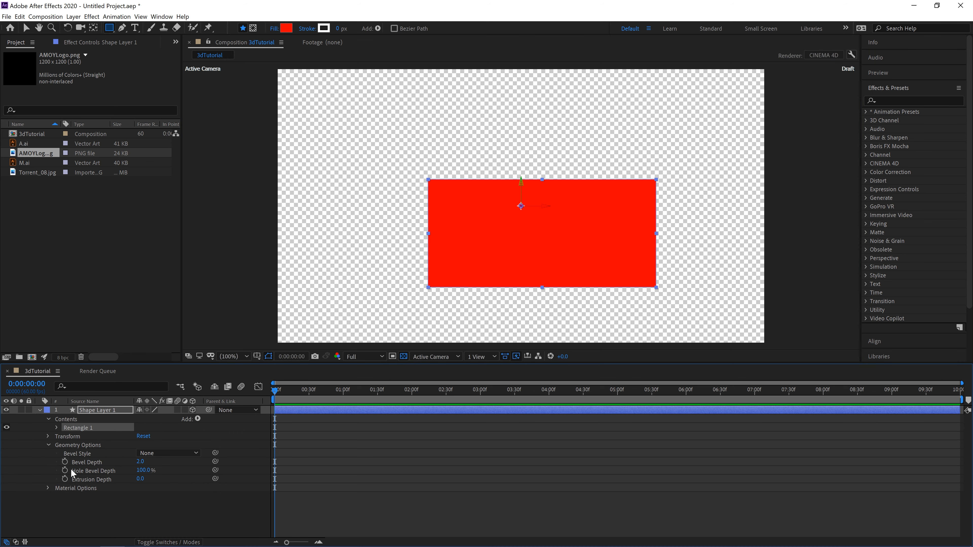
drag(141, 479, 186, 480)
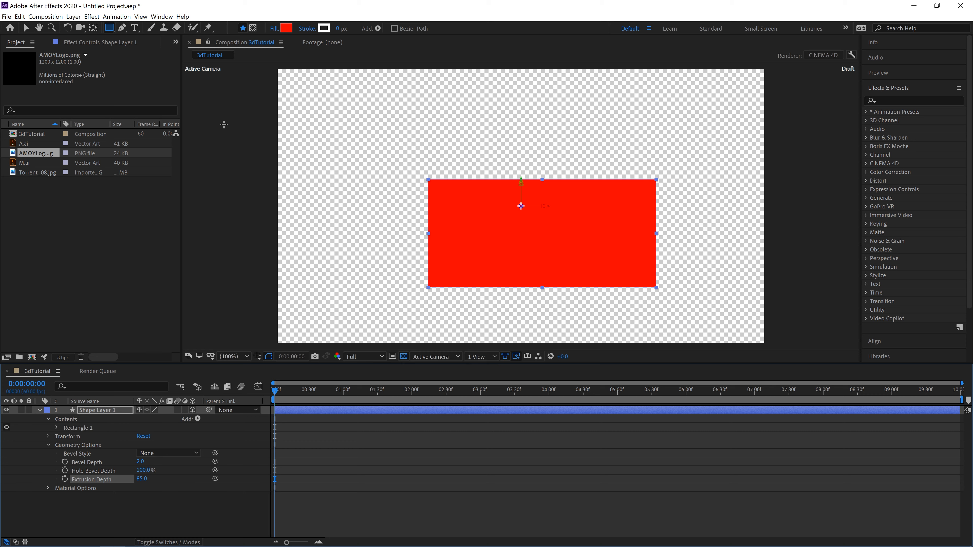
click(67, 28)
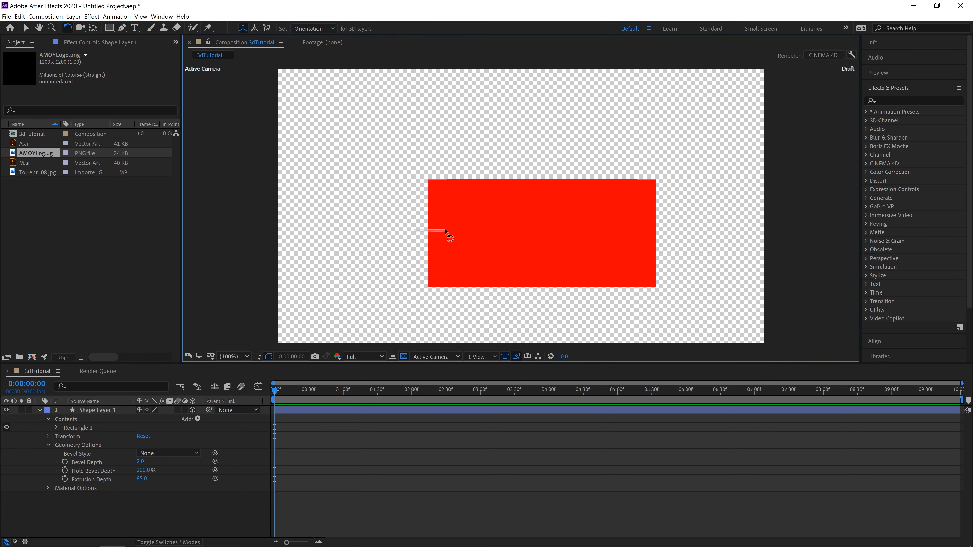
mouse_move(455, 236)
mouse_down()
mouse_move(471, 235)
mouse_move(447, 238)
mouse_move(462, 237)
mouse_up()
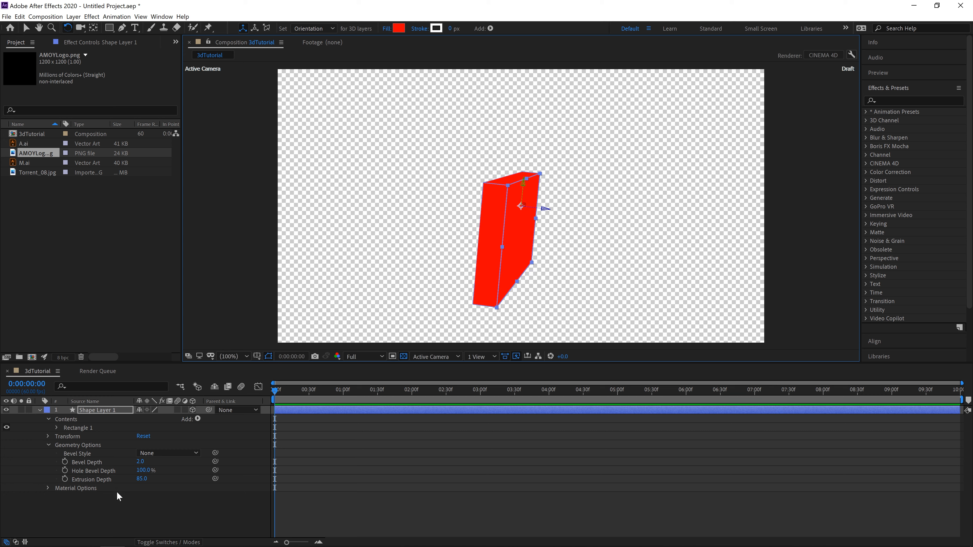
Step: Set the rectangle's extrusion depth to 216, then delete its shape layer
drag(141, 479, 185, 459)
click(115, 504)
click(96, 411)
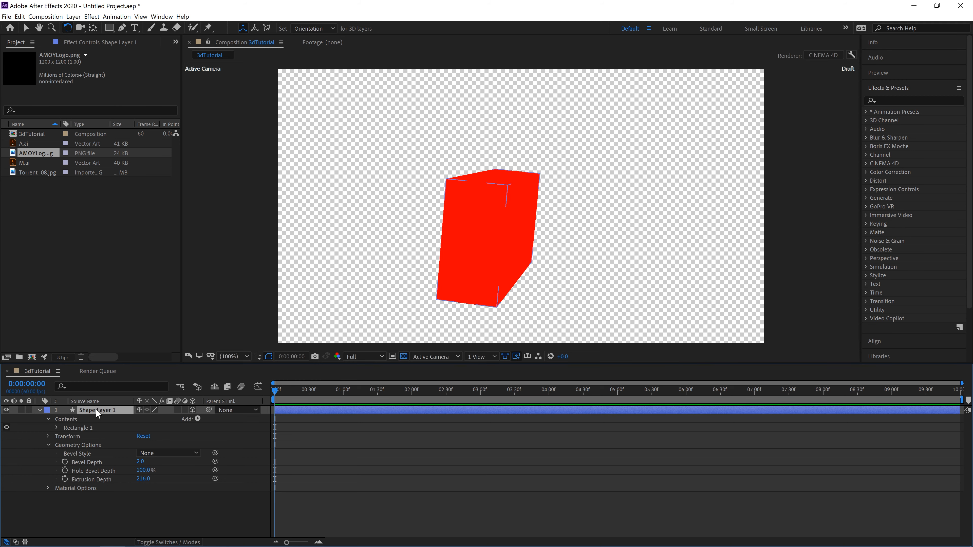
key(Delete)
Step: Create another new shape layer and draw a red ellipse on it with the Ellipse tool
right_click(88, 475)
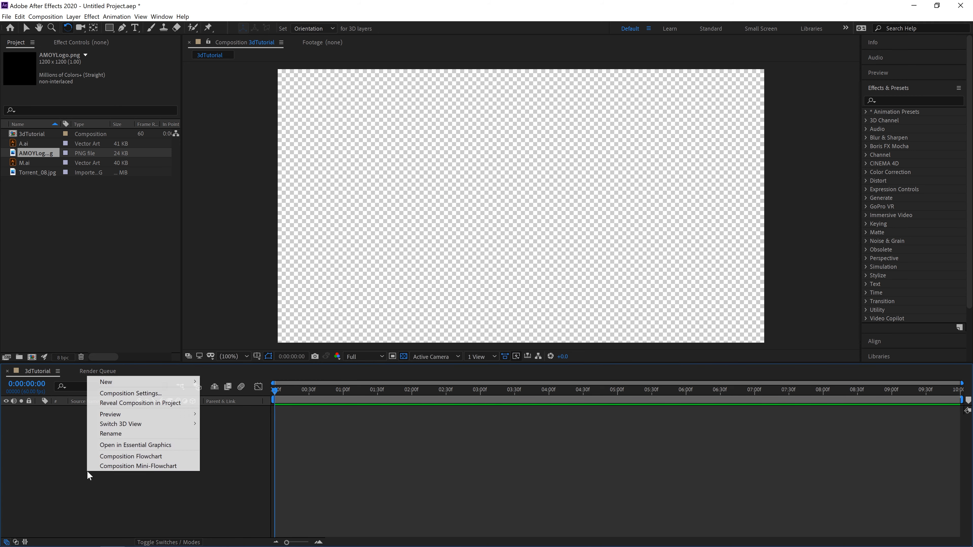
mouse_move(171, 382)
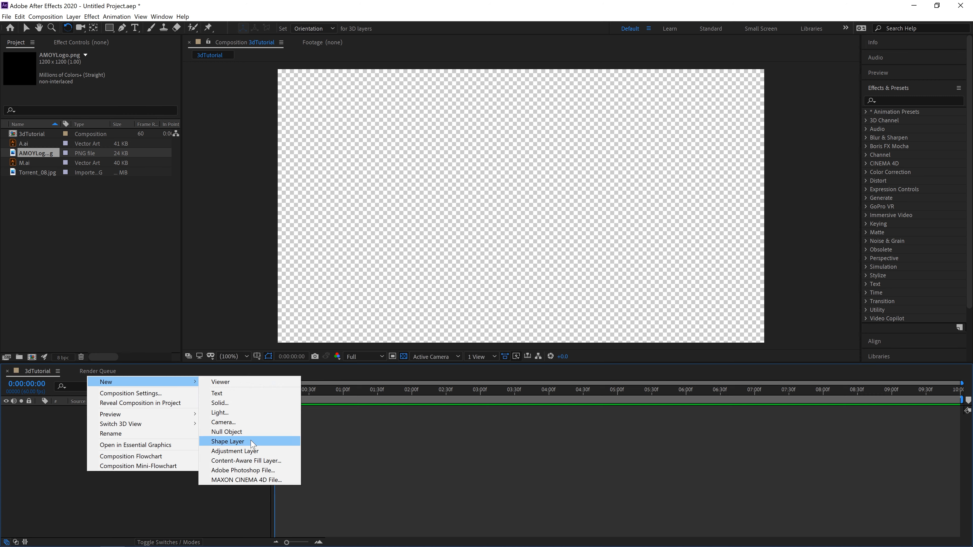
click(252, 443)
drag(109, 28, 165, 55)
drag(504, 188, 627, 282)
Step: Make the ellipse's shape layer 3D, set its extrusion depth to 98, and rotate it to show its thickness
click(192, 410)
click(49, 445)
drag(138, 482, 184, 480)
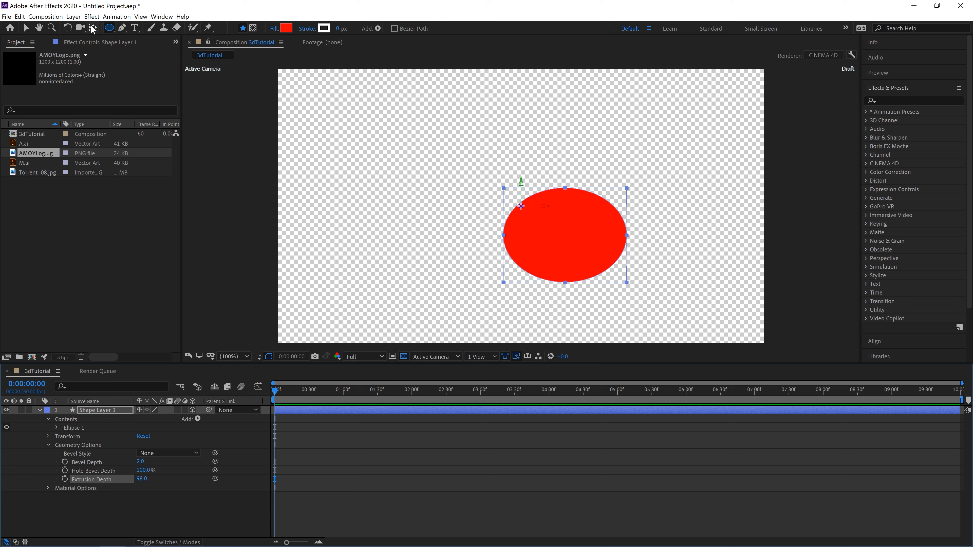
click(67, 28)
drag(569, 249, 582, 248)
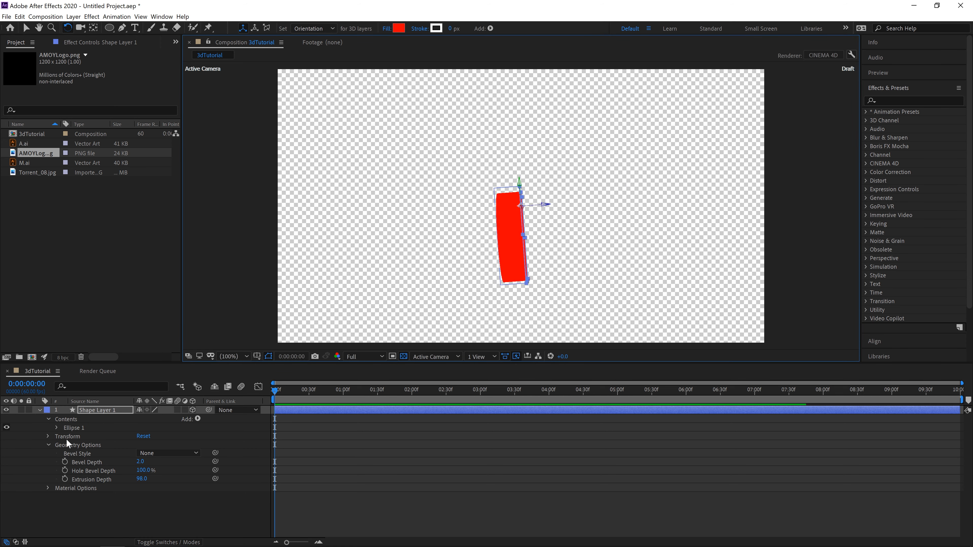
Step: Delete the extruded ellipse's shape layer from the composition
click(94, 512)
click(94, 412)
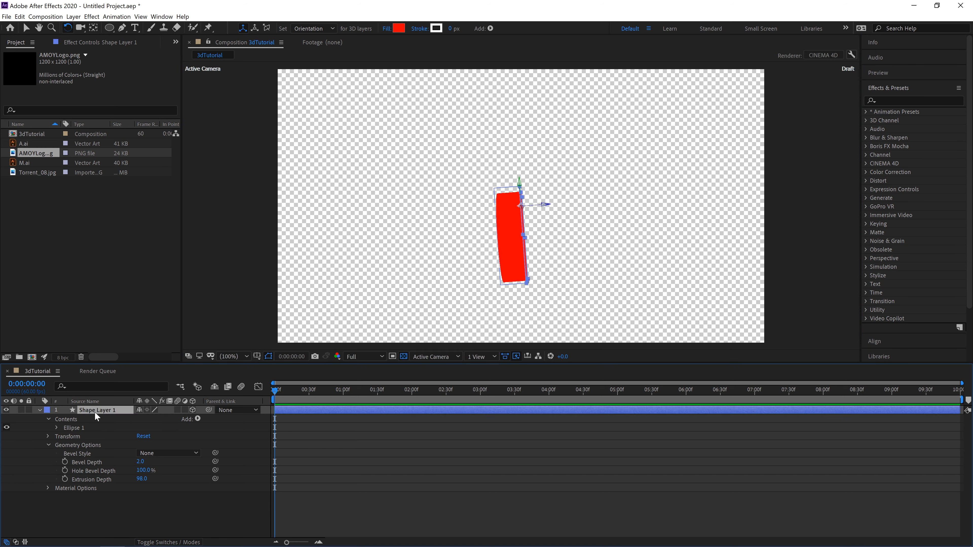
key(Delete)
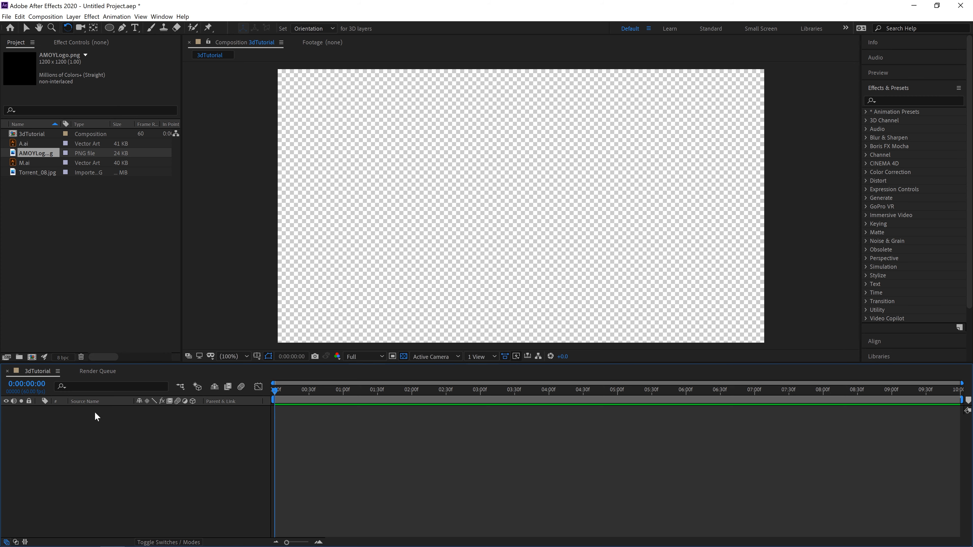
Step: Add Torrent_08.jpg to the 3dTutorial timeline and set the layer's scale to 35%
click(77, 274)
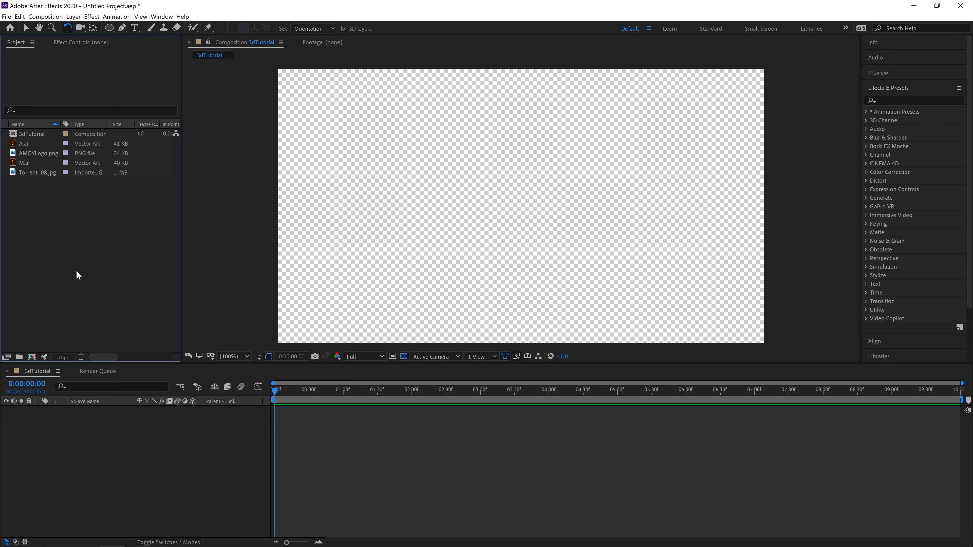
drag(34, 171, 120, 426)
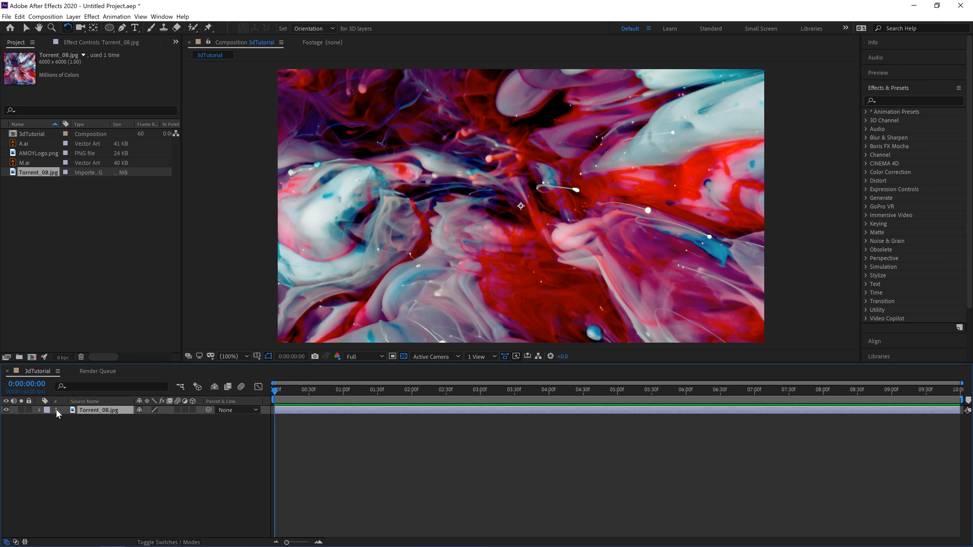
click(40, 410)
click(48, 419)
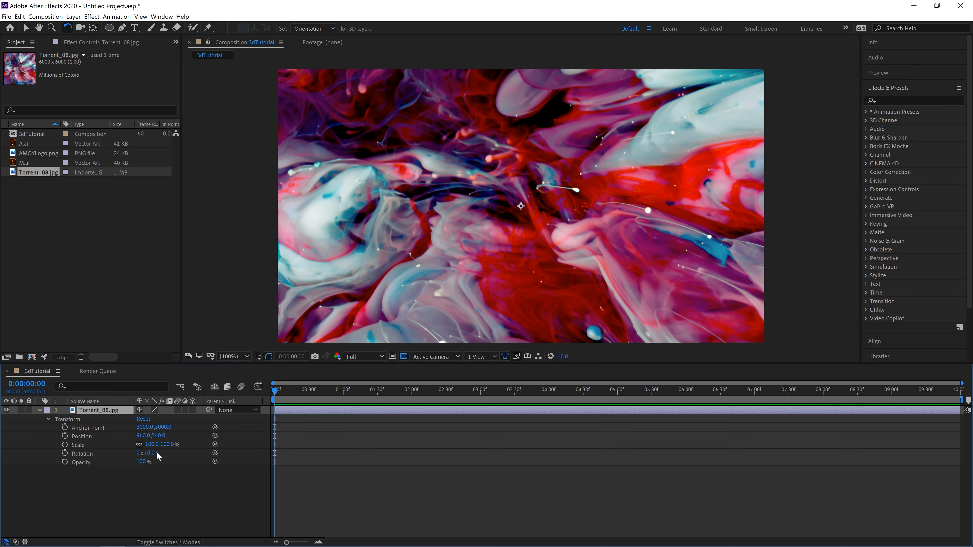
drag(152, 444, 125, 452)
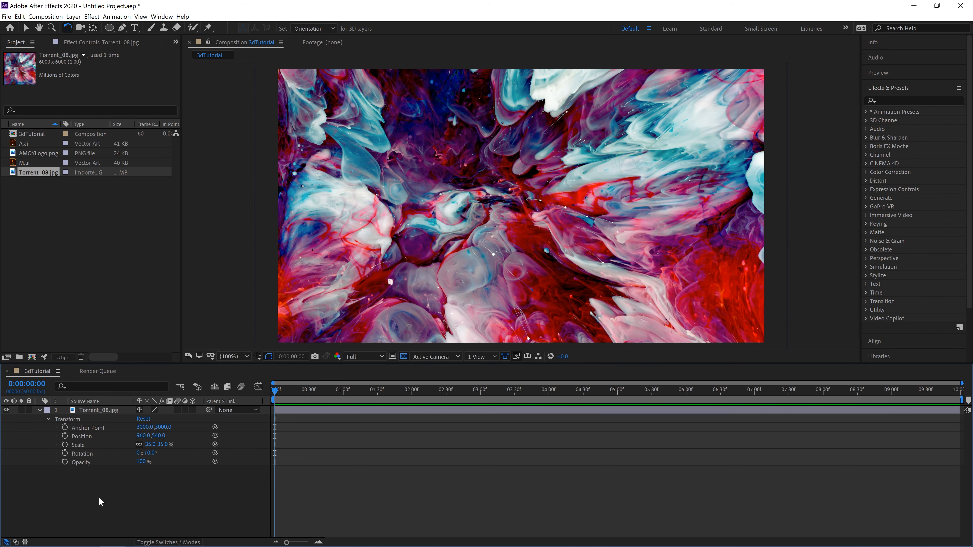
click(40, 411)
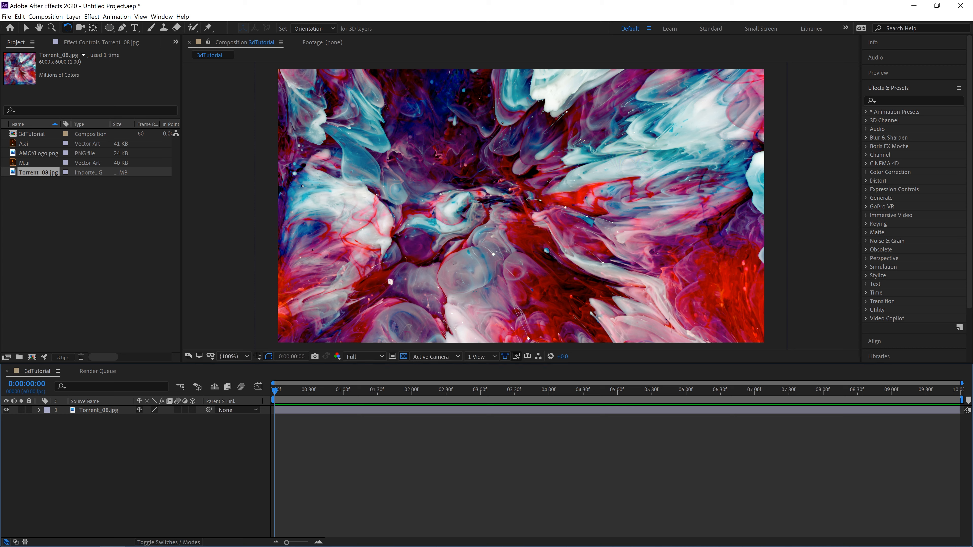
Step: Find the 4-Color Gradient effect by searching for "4-" and apply it to the Torrent_08.jpg layer
click(892, 101)
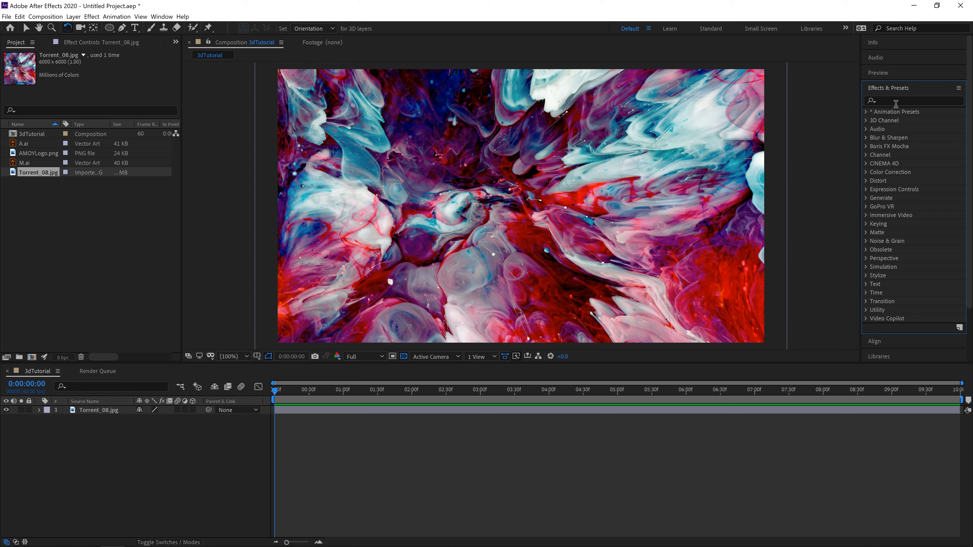
text(4-)
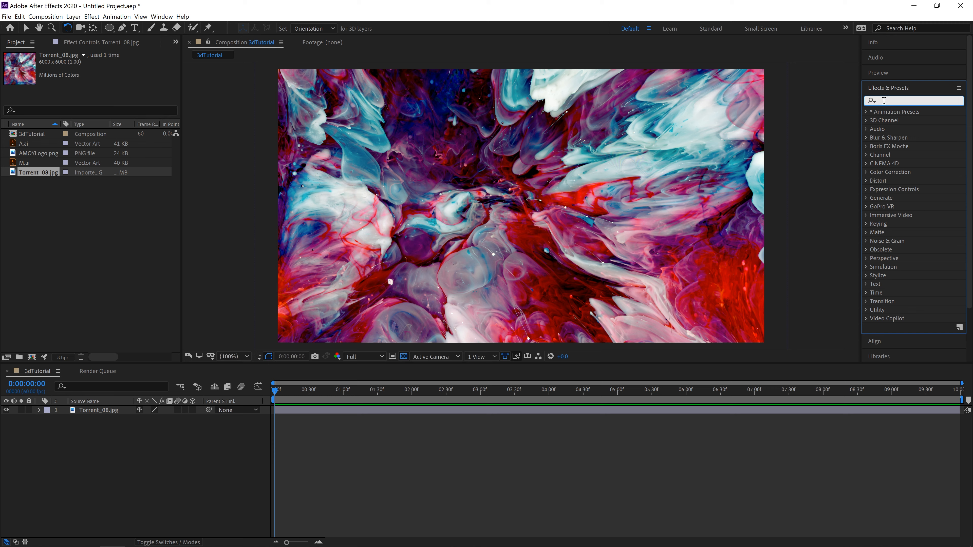
drag(910, 120, 104, 414)
key(v)
Step: Place gradient points 1 to 4 at the composition's corners, at about 220,1437; 5769,1443; 220,4571; and 5780,4571
click(103, 80)
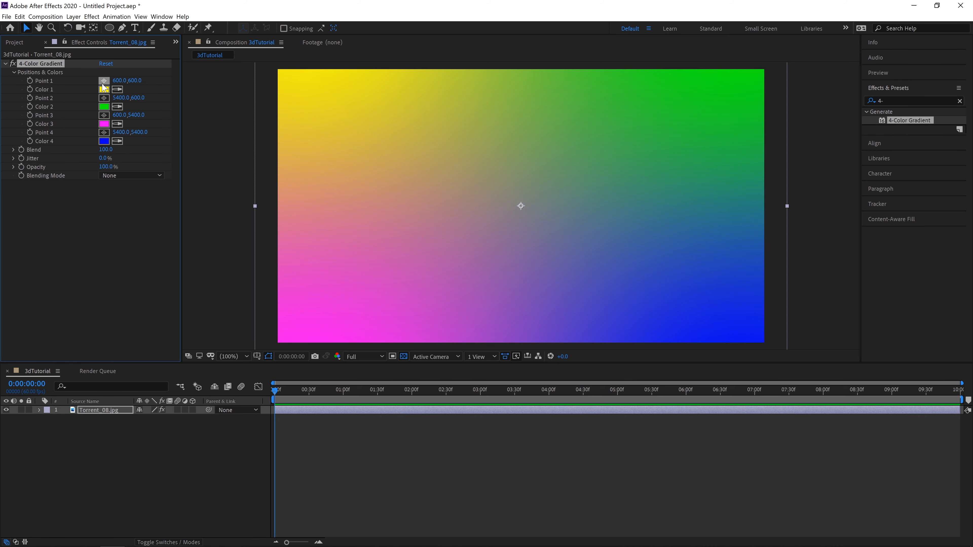
click(268, 73)
click(103, 98)
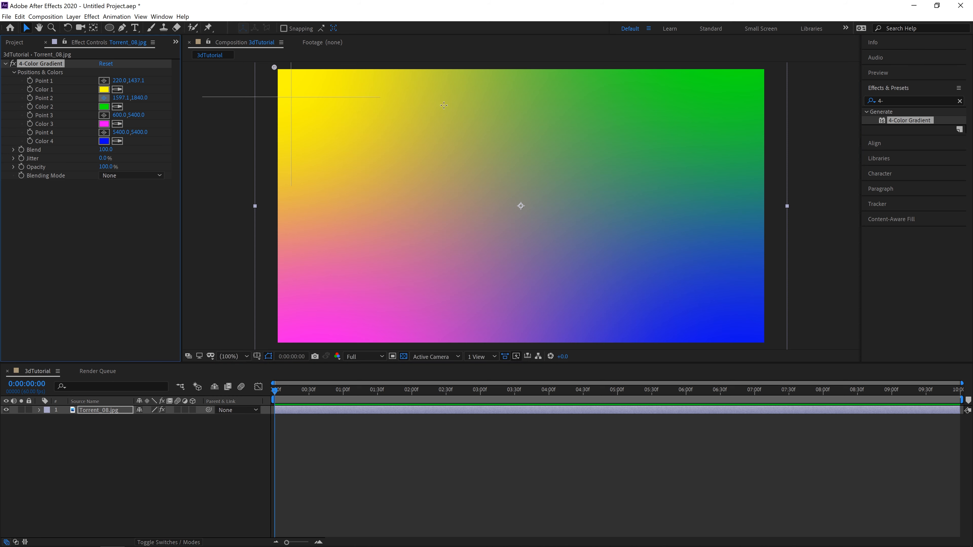
click(766, 68)
click(103, 115)
click(275, 343)
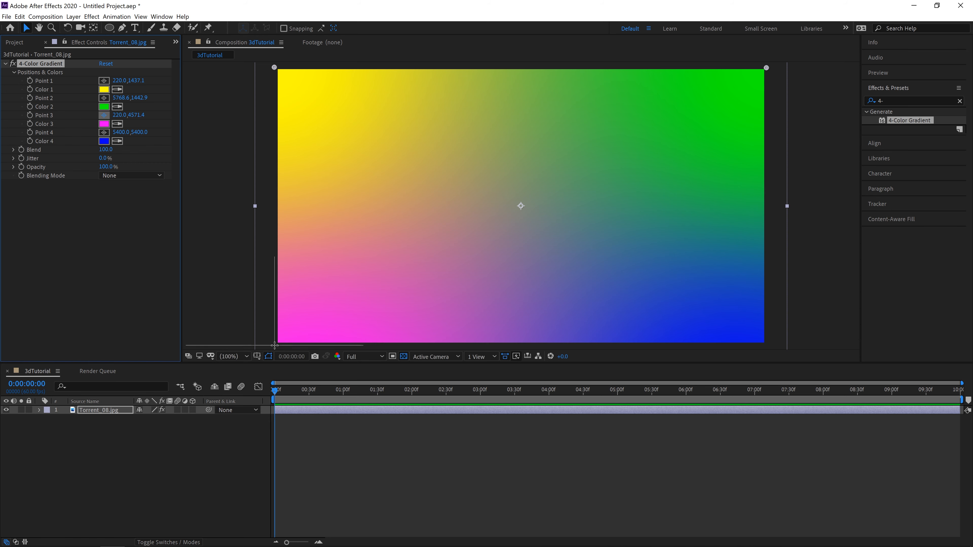
click(103, 133)
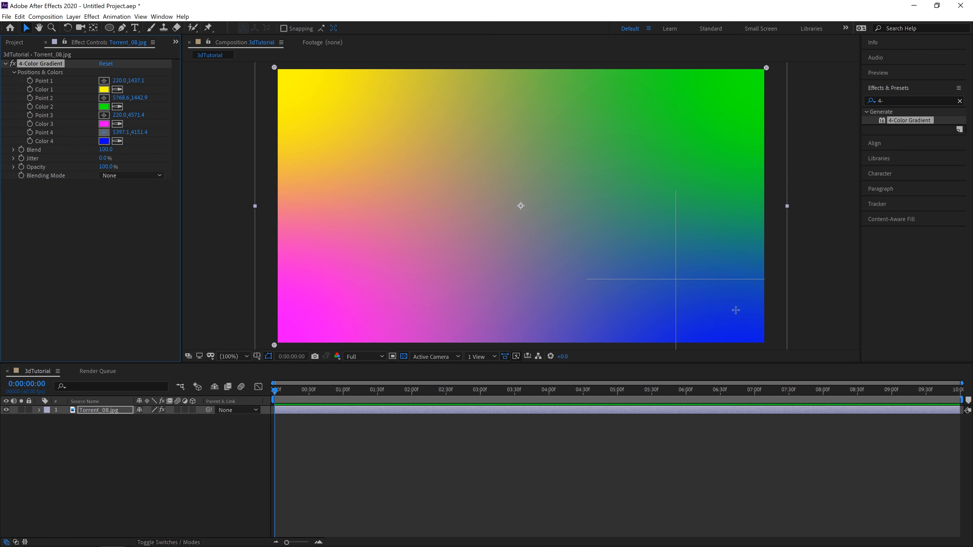
click(767, 345)
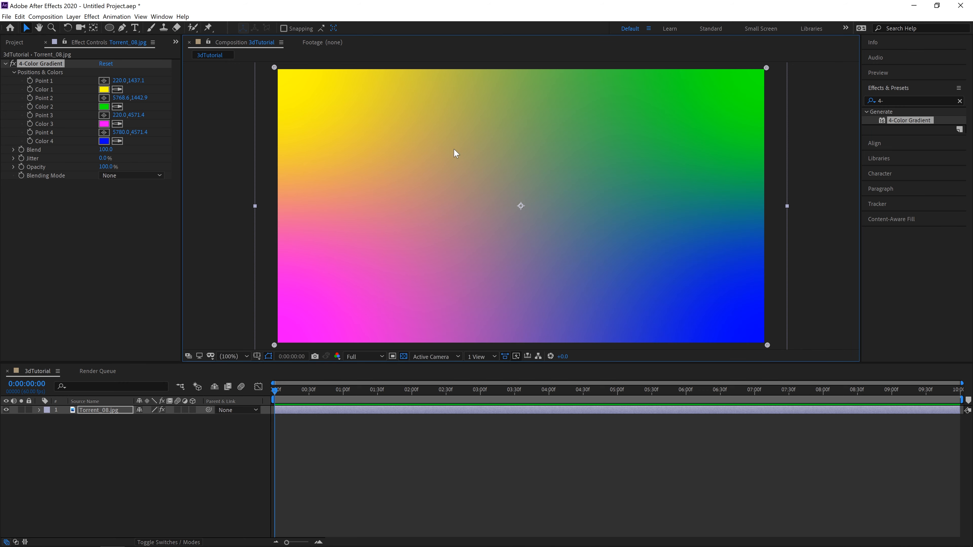
Step: Set Color 1 of the 4-Color Gradient to light blue, 3390FF
click(104, 89)
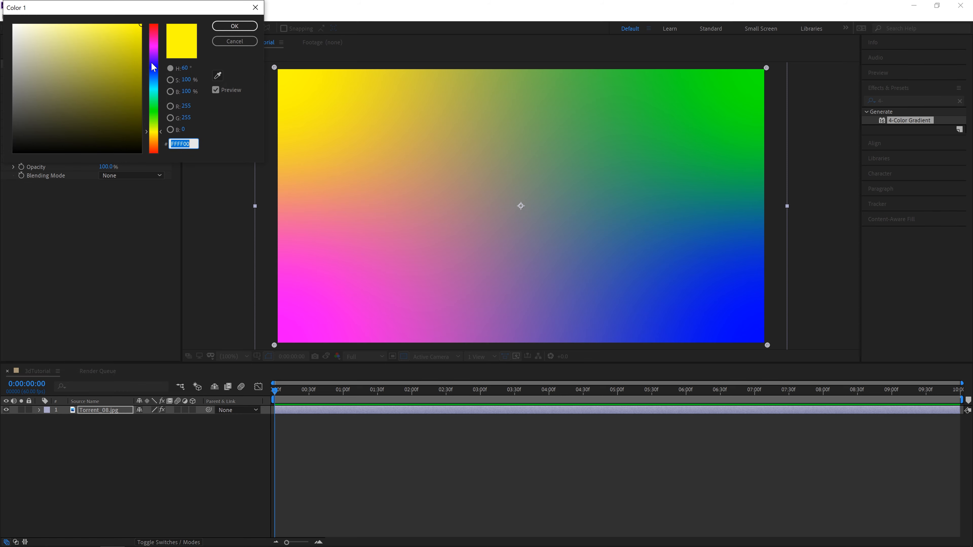
click(152, 63)
click(141, 65)
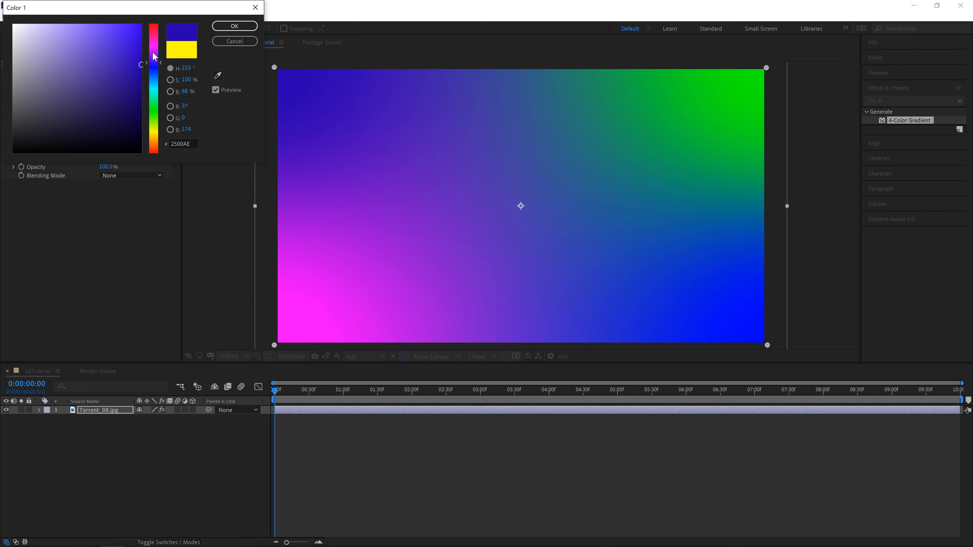
click(155, 78)
drag(135, 52, 116, 18)
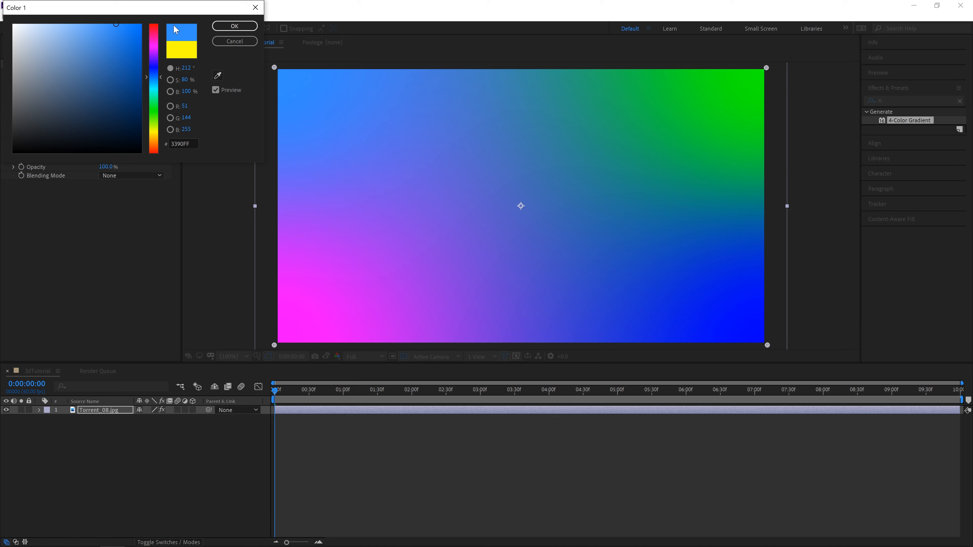
click(228, 29)
Step: Set Color 2 of the 4-Color Gradient to magenta, E100FF
click(104, 107)
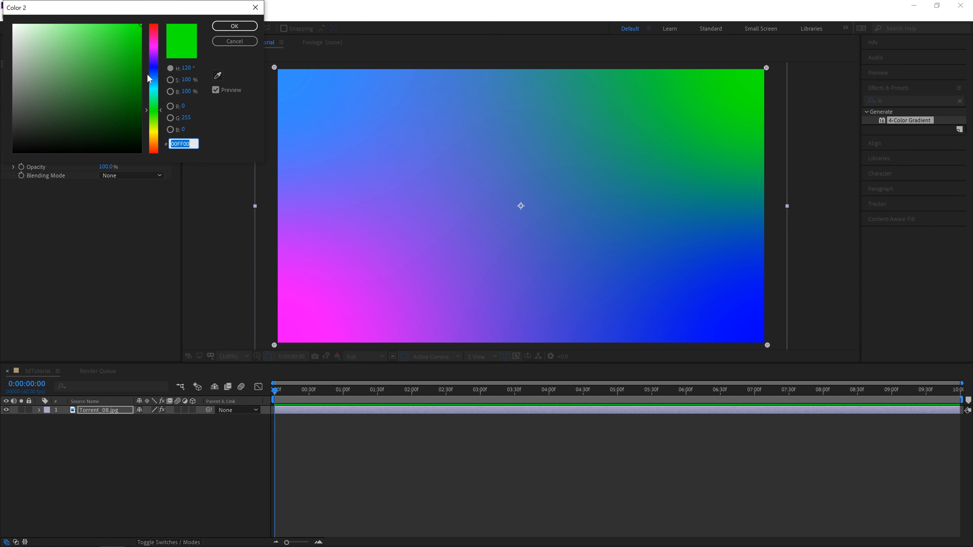
text(0000FF)
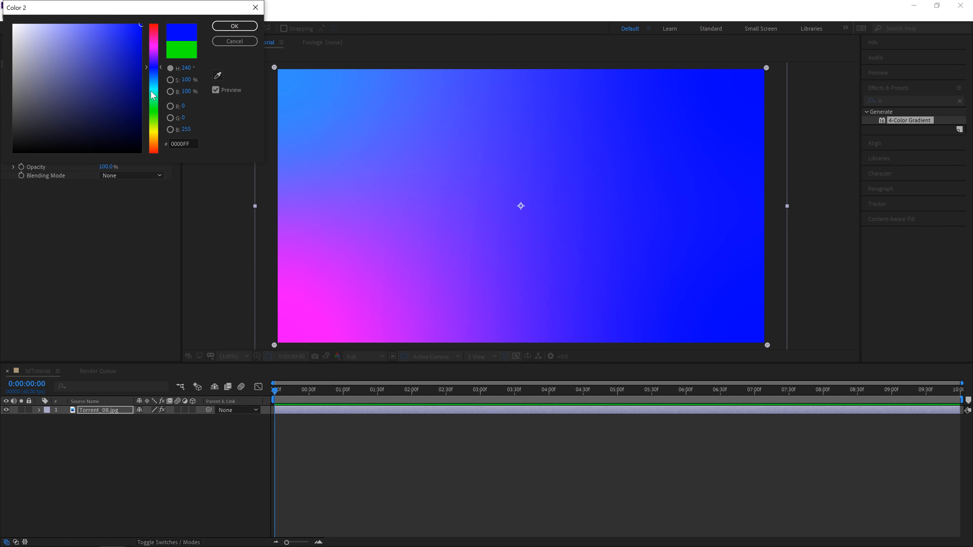
click(156, 50)
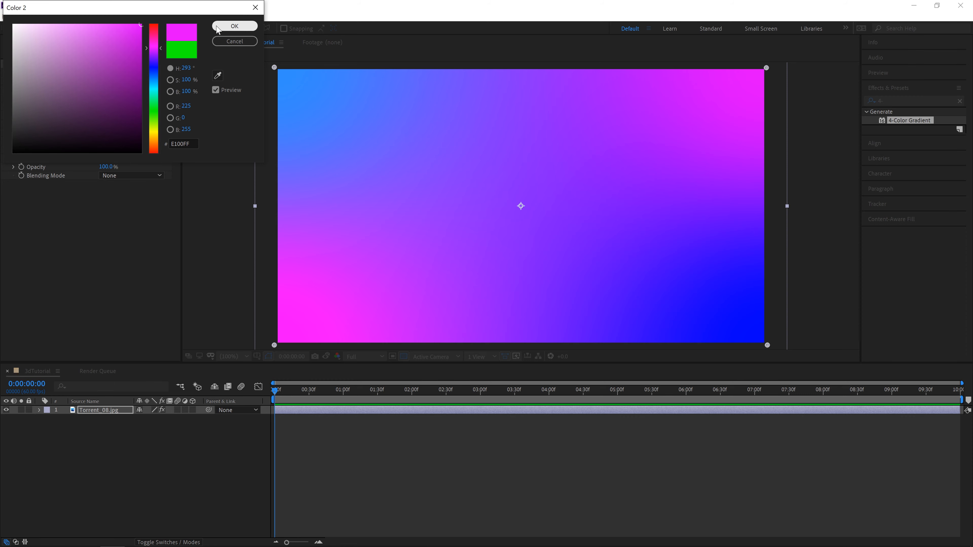
click(234, 26)
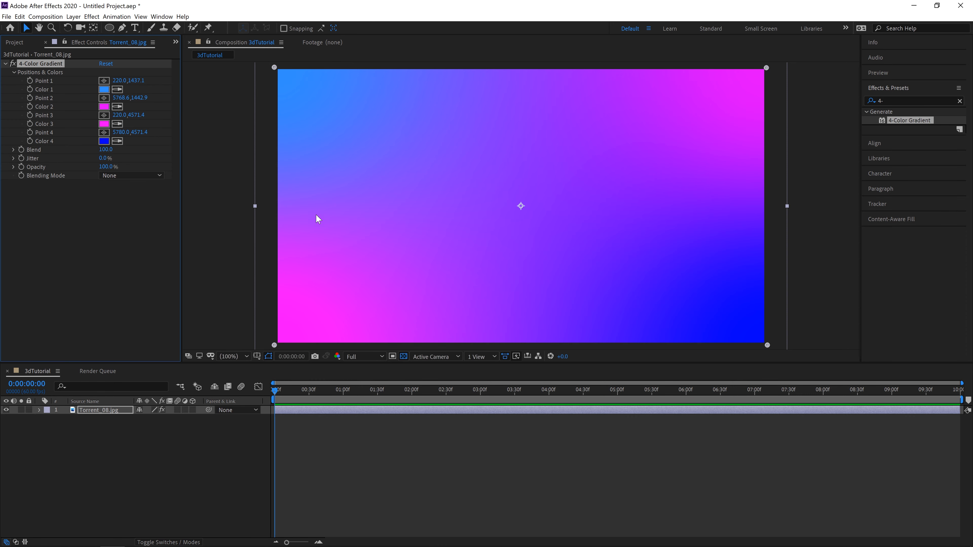
Step: Move gradient Point 1 around the composition and return it to the upper-left corner, at about 254,1414
click(147, 248)
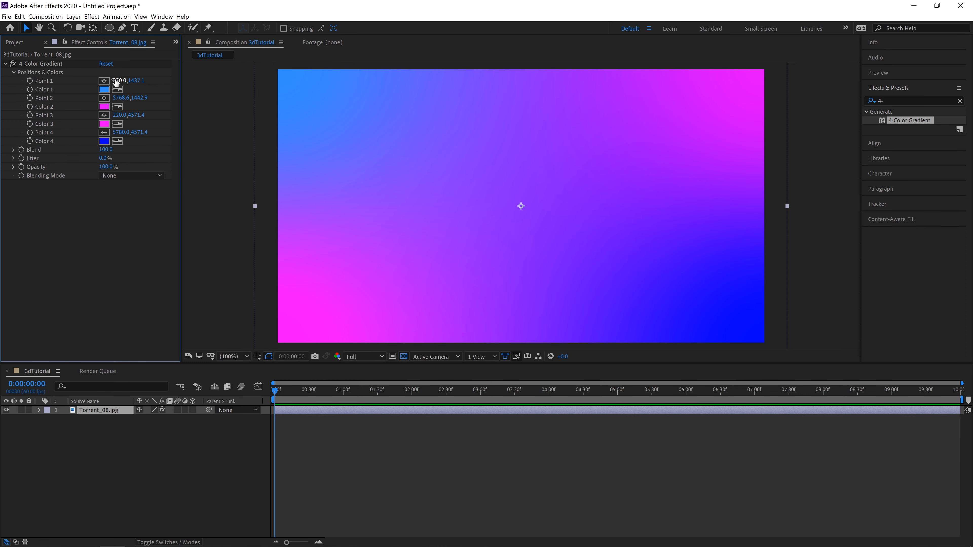
click(104, 81)
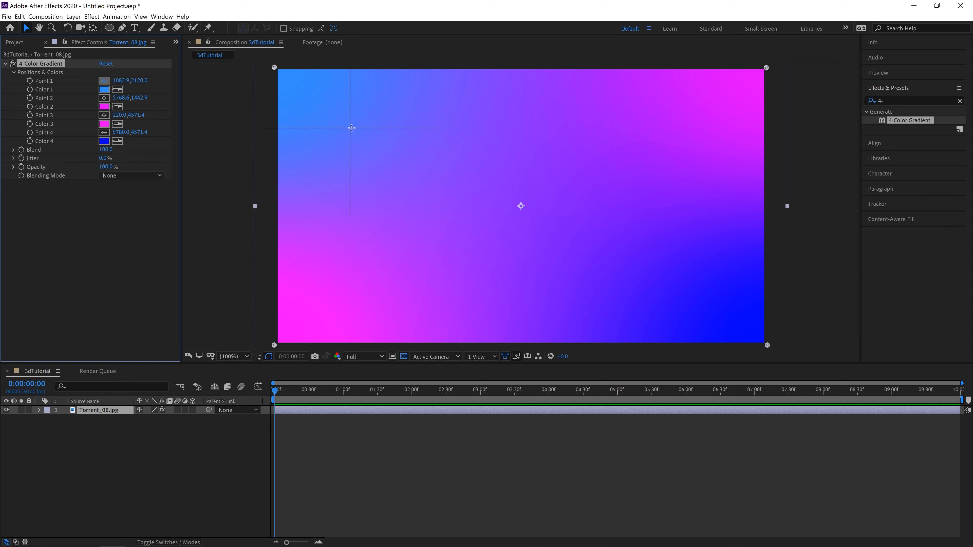
click(487, 211)
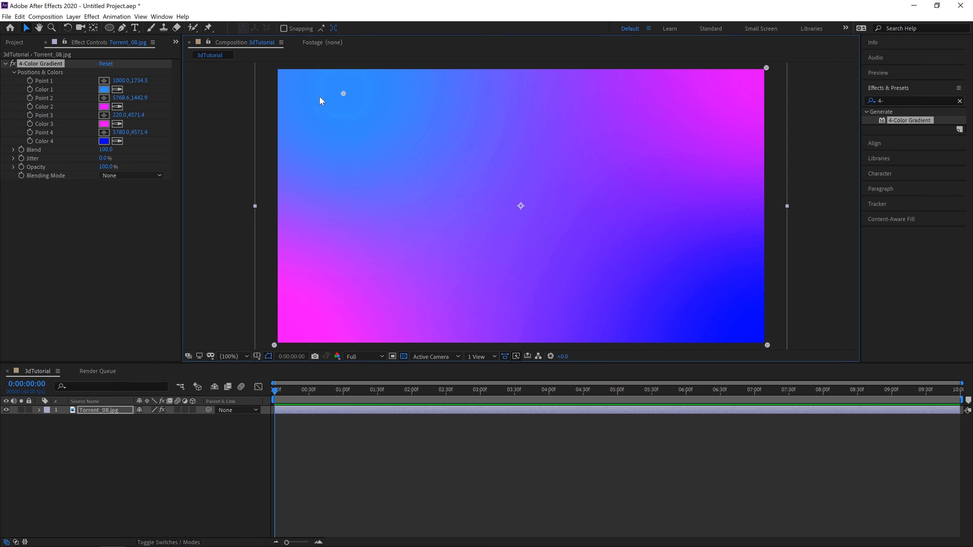
click(276, 66)
mouse_move(276, 68)
mouse_down()
mouse_move(504, 211)
mouse_move(656, 163)
mouse_move(574, 298)
mouse_move(636, 249)
mouse_move(606, 149)
mouse_move(441, 250)
mouse_move(289, 196)
mouse_move(686, 218)
mouse_move(515, 130)
mouse_move(282, 82)
mouse_up()
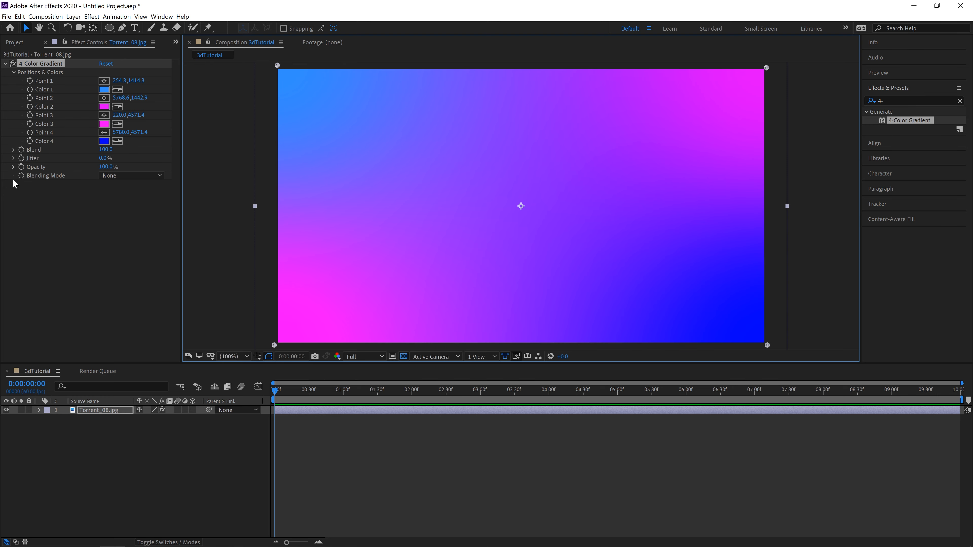
Step: Try the Hue blending mode on the 4-Color Gradient, and settle on Color
click(111, 175)
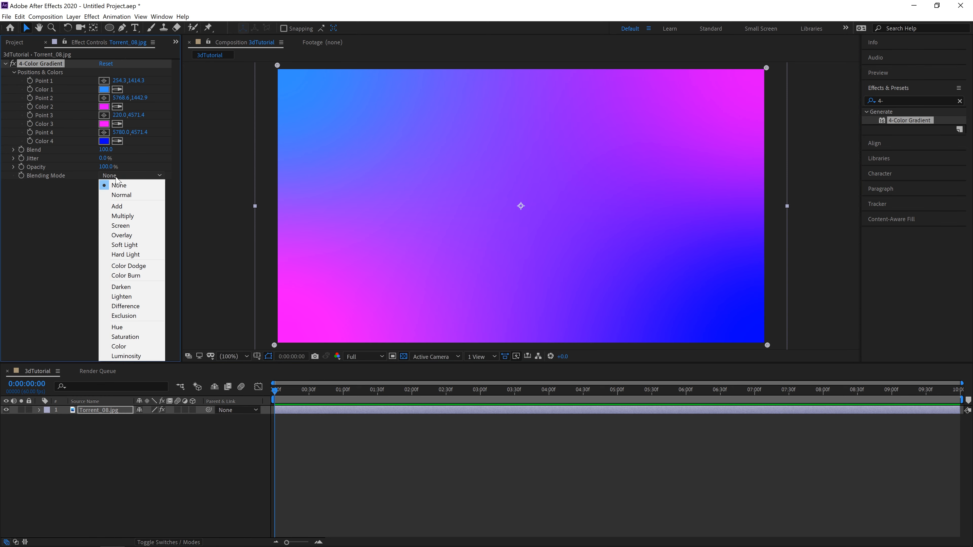
click(139, 328)
click(151, 176)
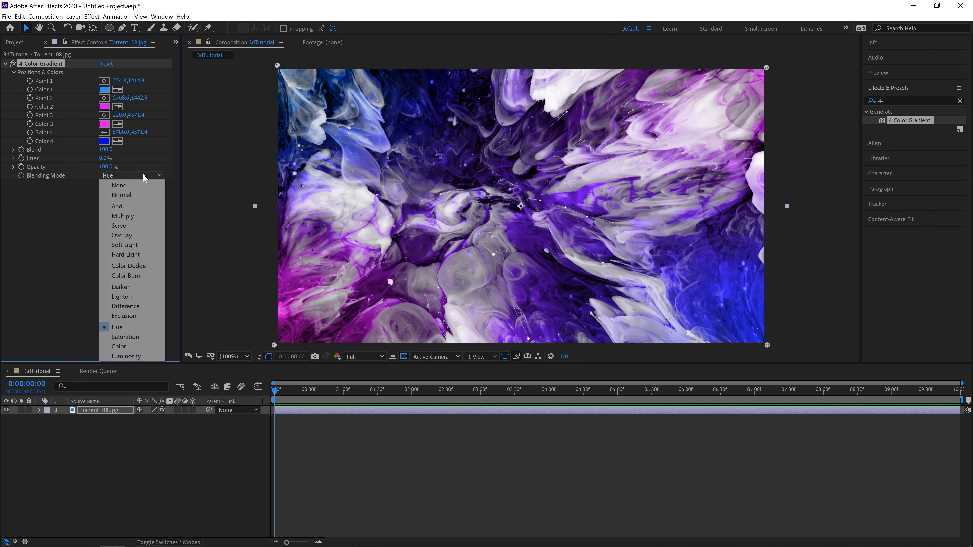
click(122, 344)
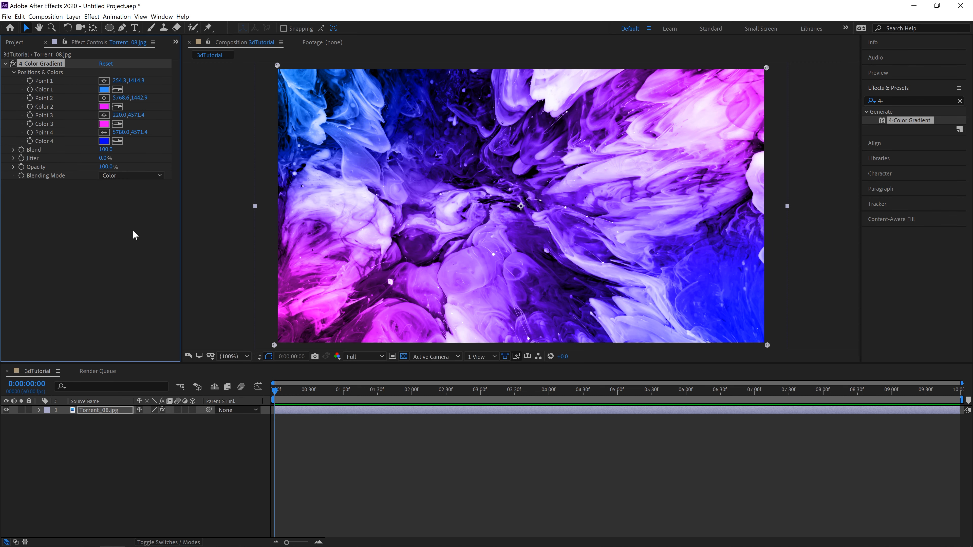
Step: Compare the gradient's Hue blending mode with Color again, and return it to Color
click(154, 180)
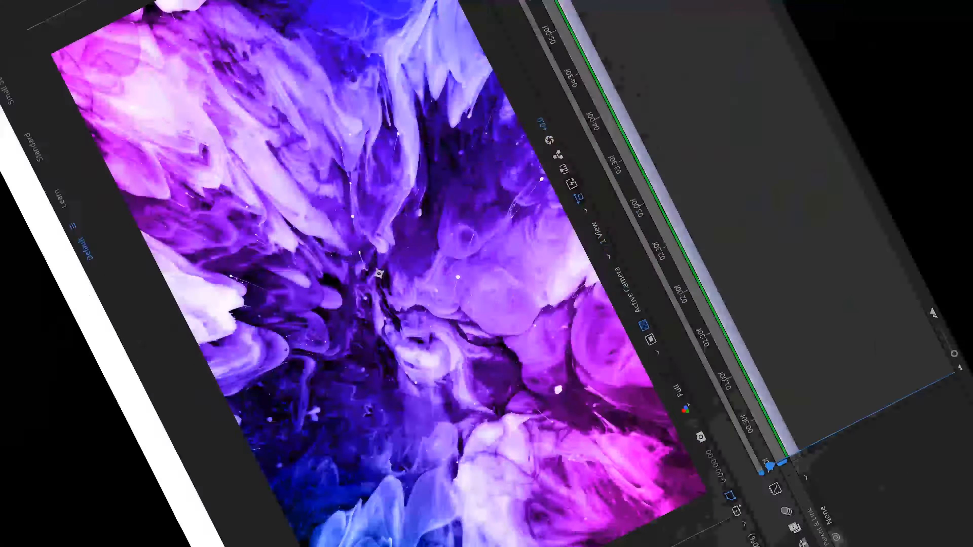
click(156, 177)
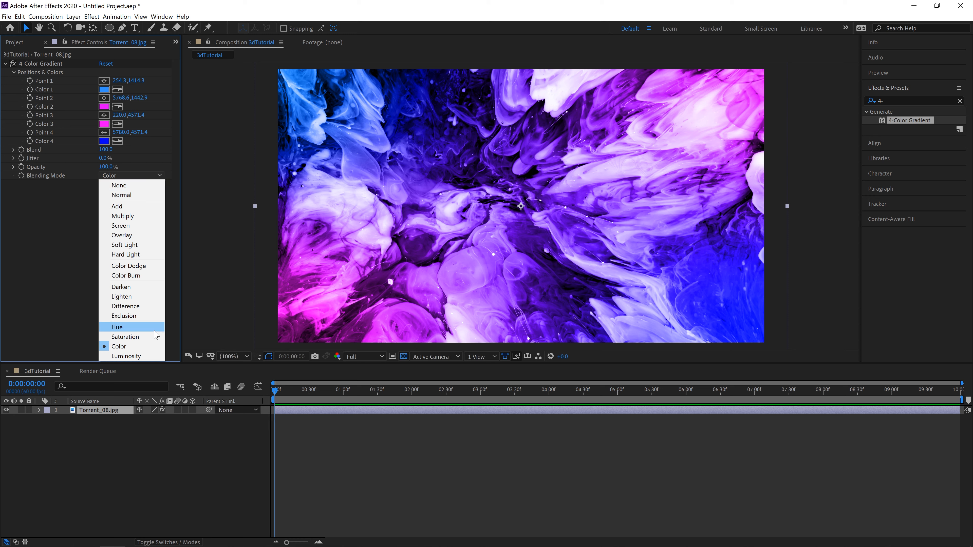
click(122, 326)
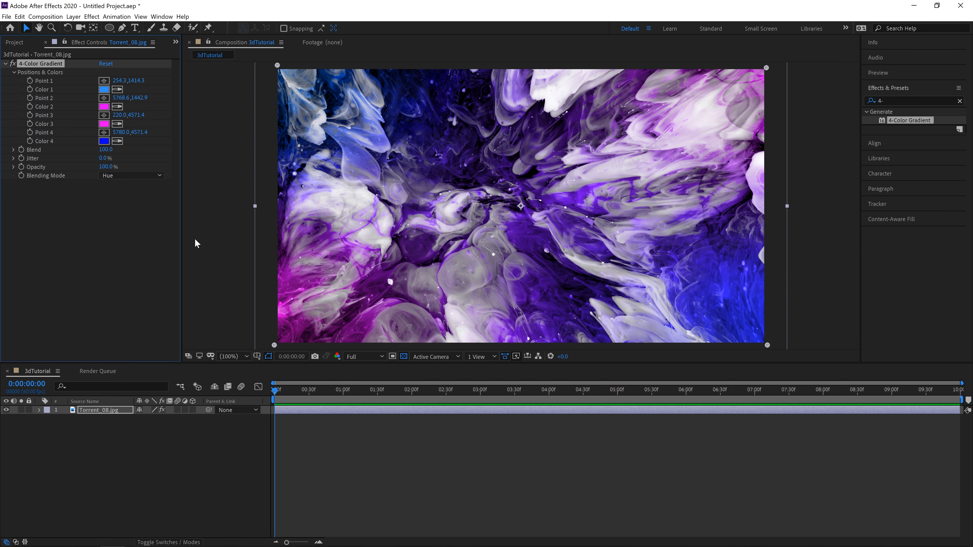
click(145, 176)
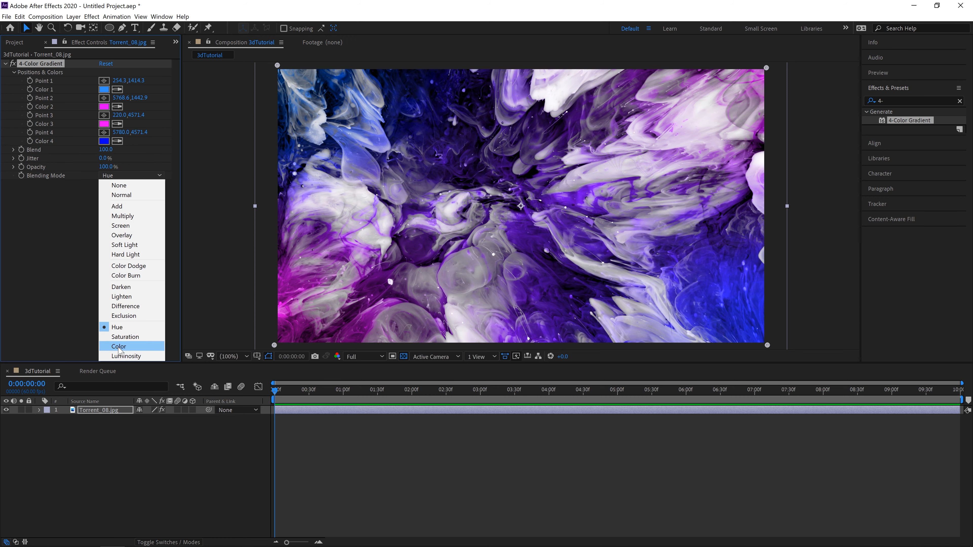
click(118, 347)
click(6, 64)
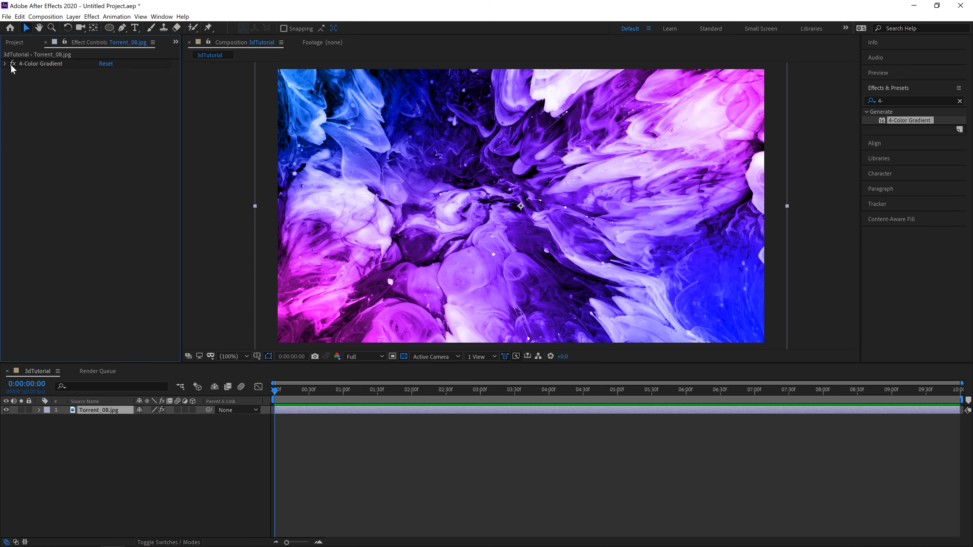
click(9, 65)
Step: Search the effects for "gauss", apply Gaussian Blur to the Torrent_08.jpg layer, and enable Repeat Edge Pixels
click(897, 102)
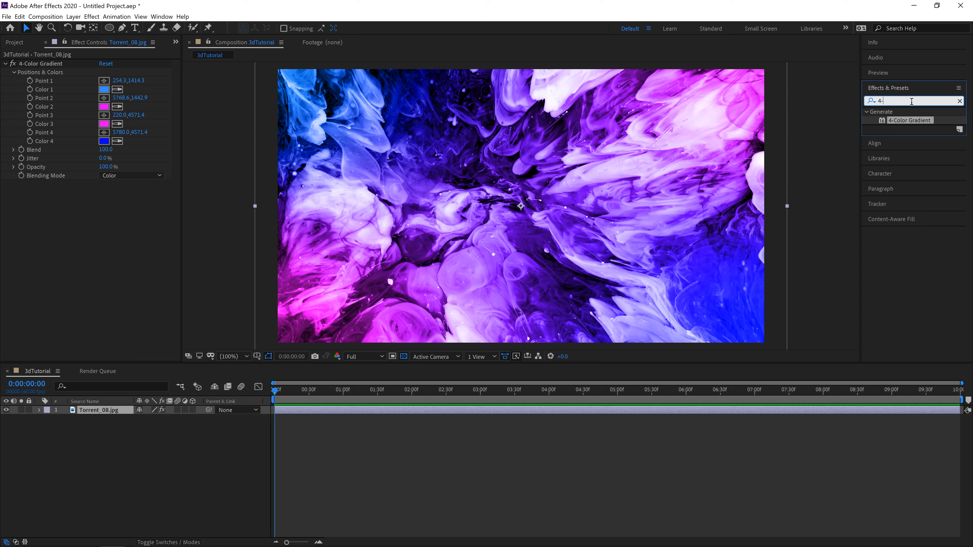
text(gau)
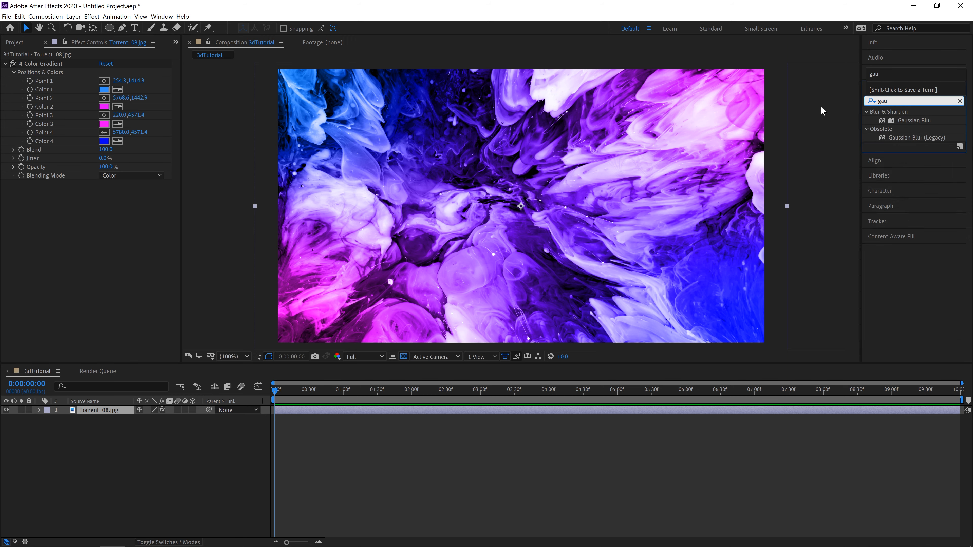
text(ss)
drag(915, 120, 132, 238)
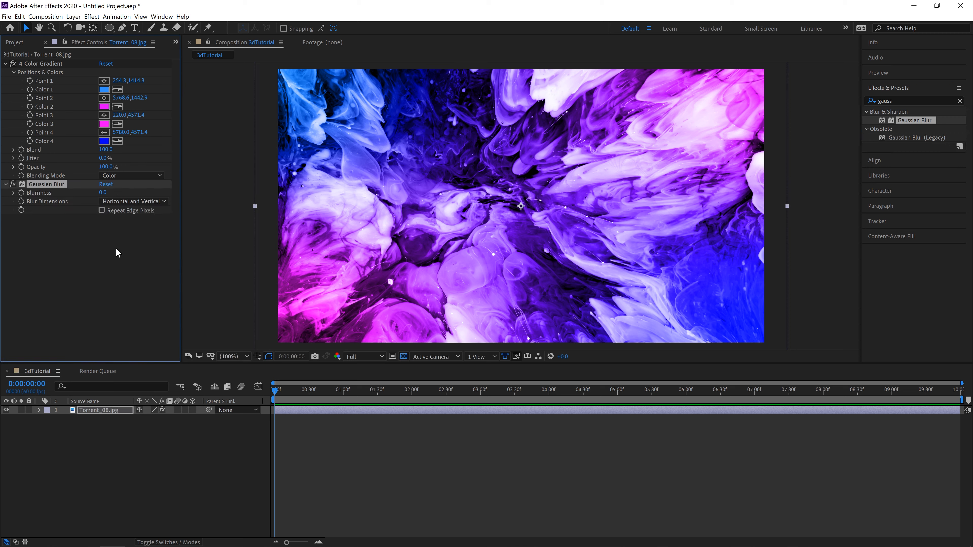
click(101, 210)
Step: Shift the Torrent_08.jpg layer slightly up and to the left within the composition
drag(254, 206, 279, 207)
drag(334, 220, 331, 220)
drag(383, 198, 364, 196)
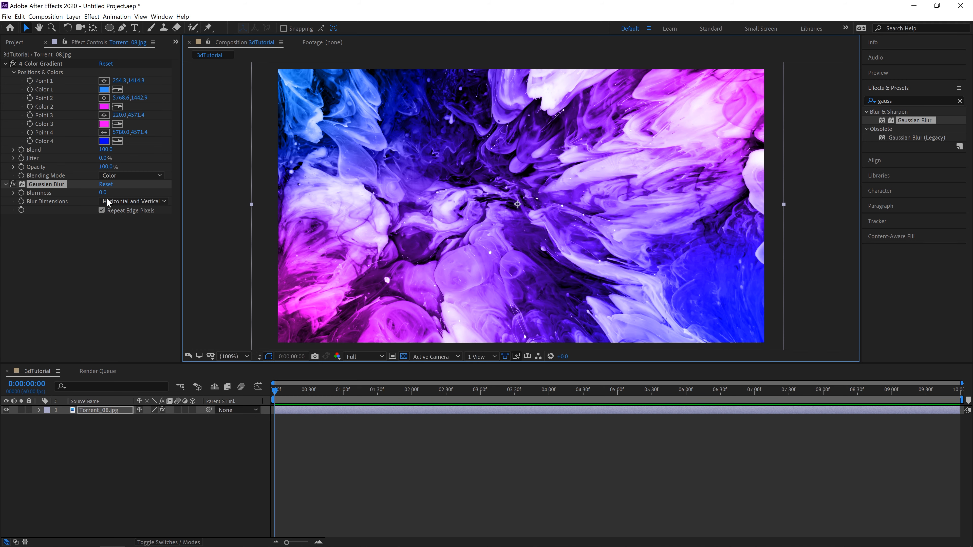
Step: Set the Gaussian Blur's Blurriness to 75 and deselect the layer
click(100, 192)
text(75)
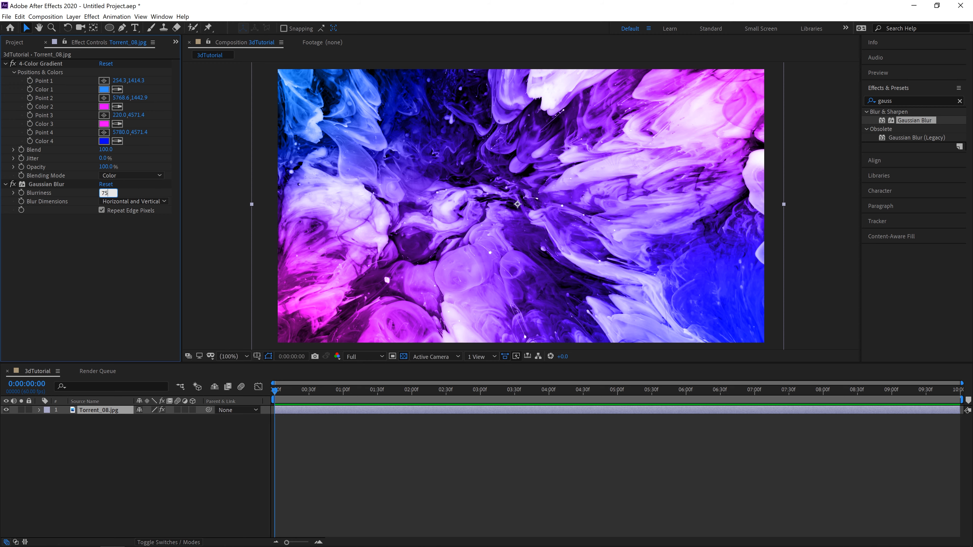
key(Return)
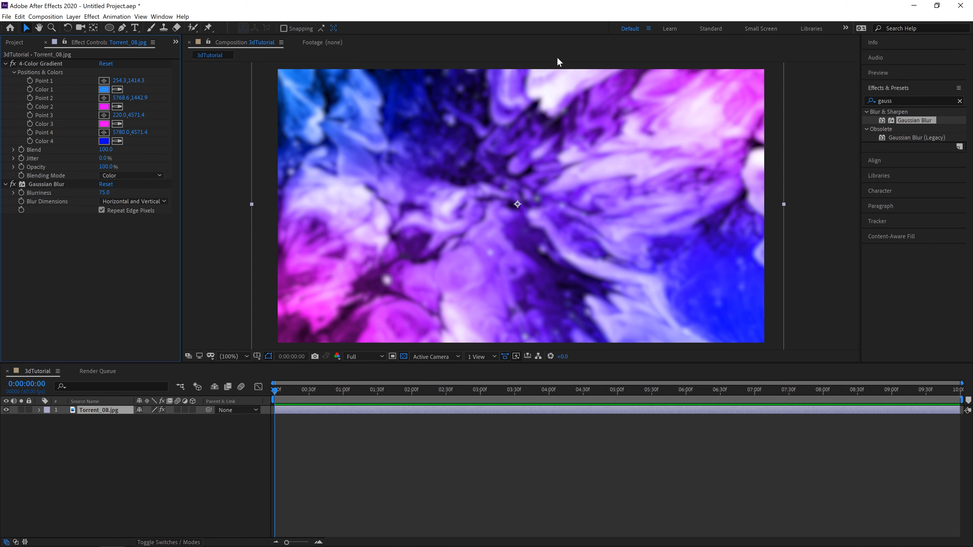
click(158, 504)
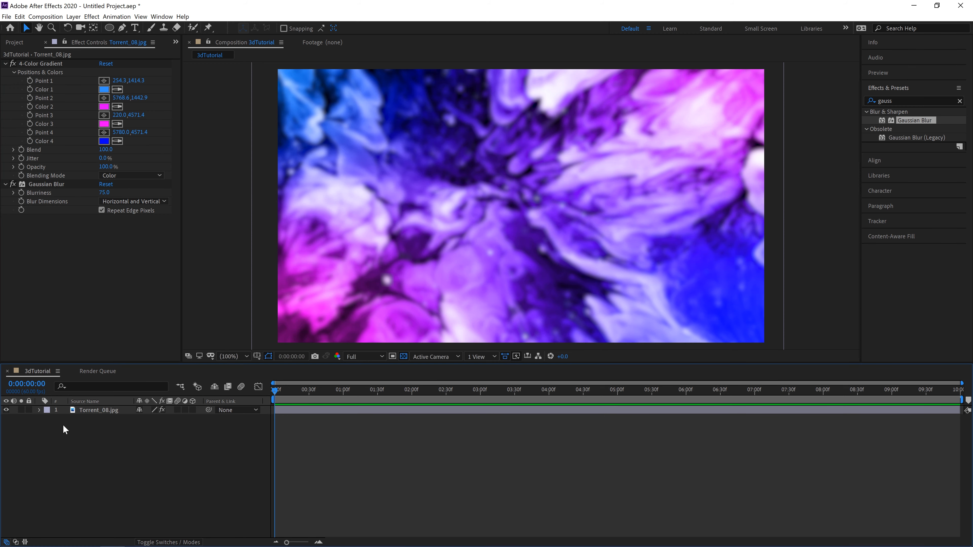
Step: Rename the Torrent_08.jpg layer as BG
click(100, 411)
key(Return)
text(BG)
key(Return)
click(128, 439)
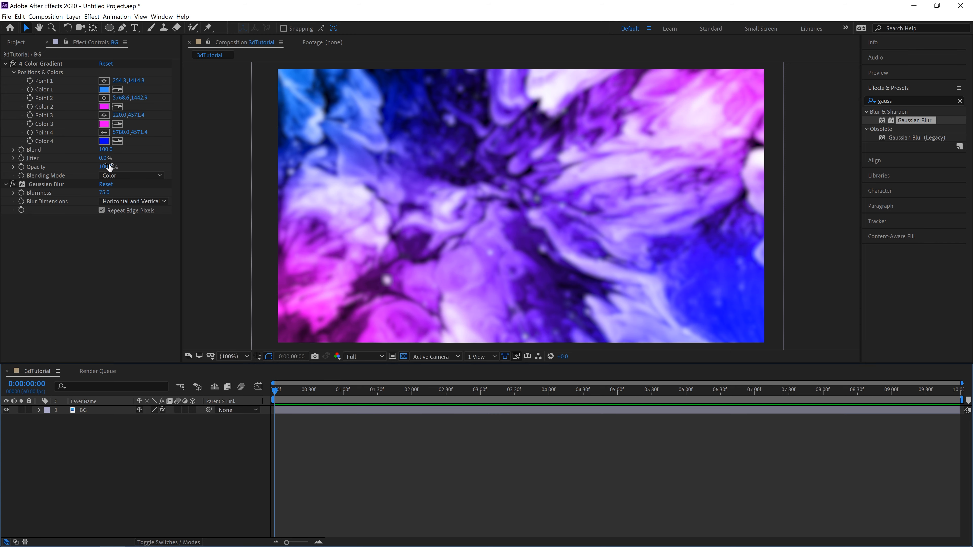
Step: Add A.ai from the project files to the 3dTutorial composition, above the BG layer
click(23, 45)
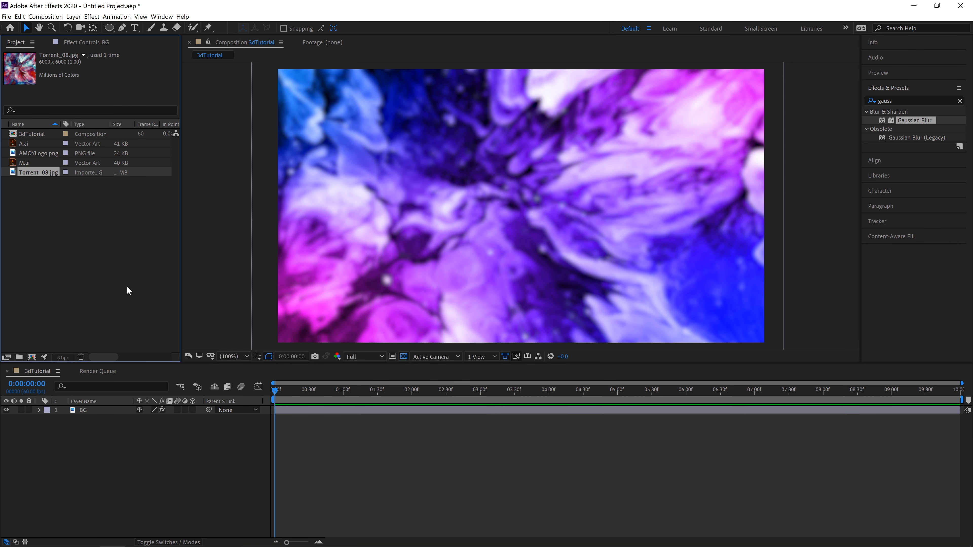
click(24, 144)
drag(28, 142, 99, 408)
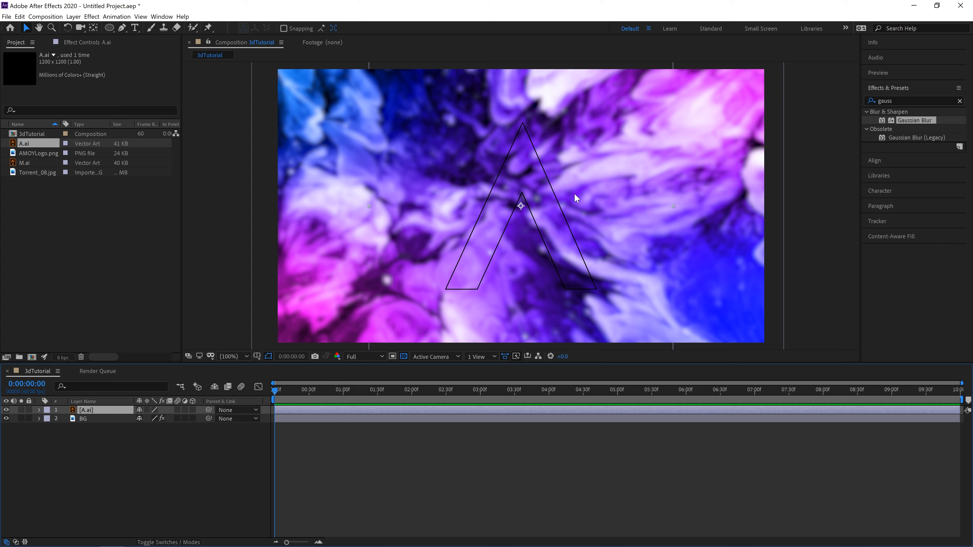
Step: Make the A.ai layer 3D to examine its Geometry Options, and switch it back to 2D
click(191, 409)
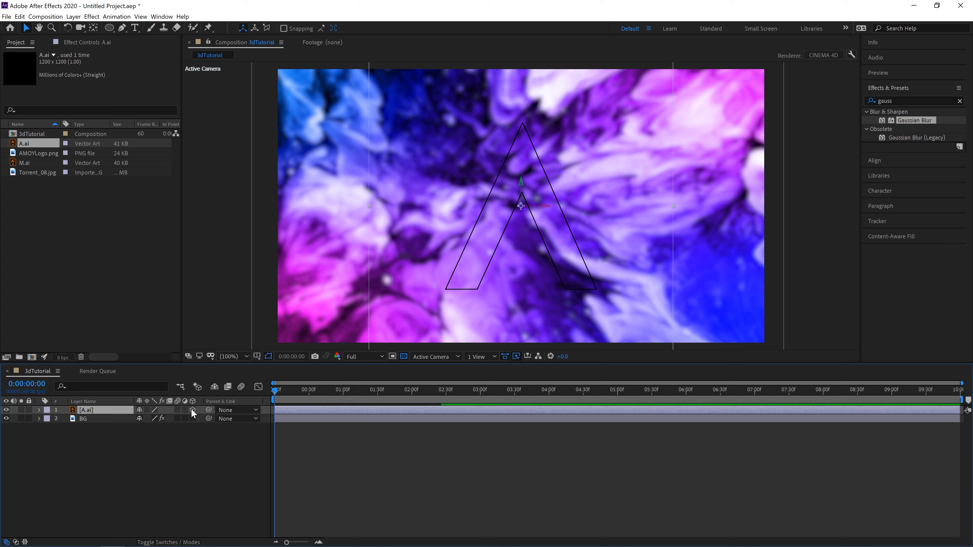
click(38, 410)
click(46, 428)
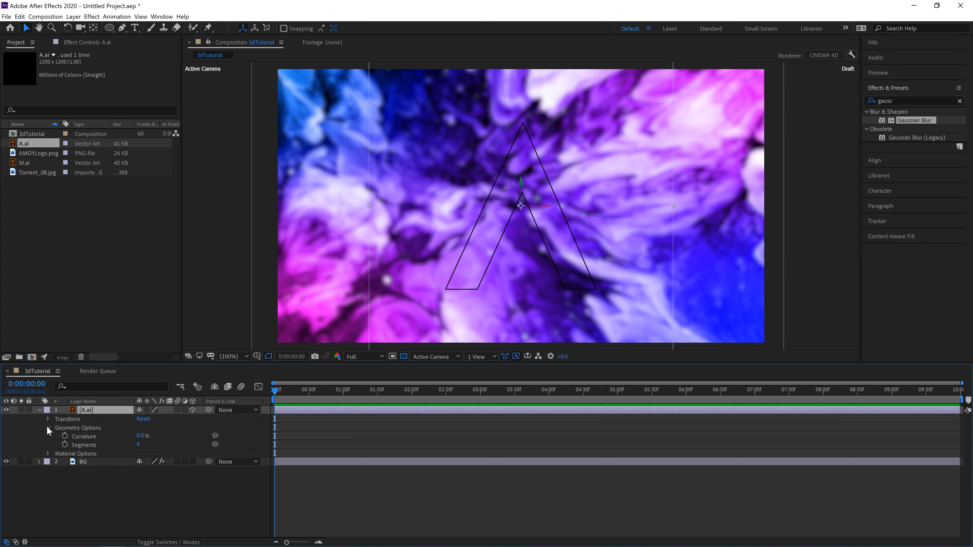
click(45, 425)
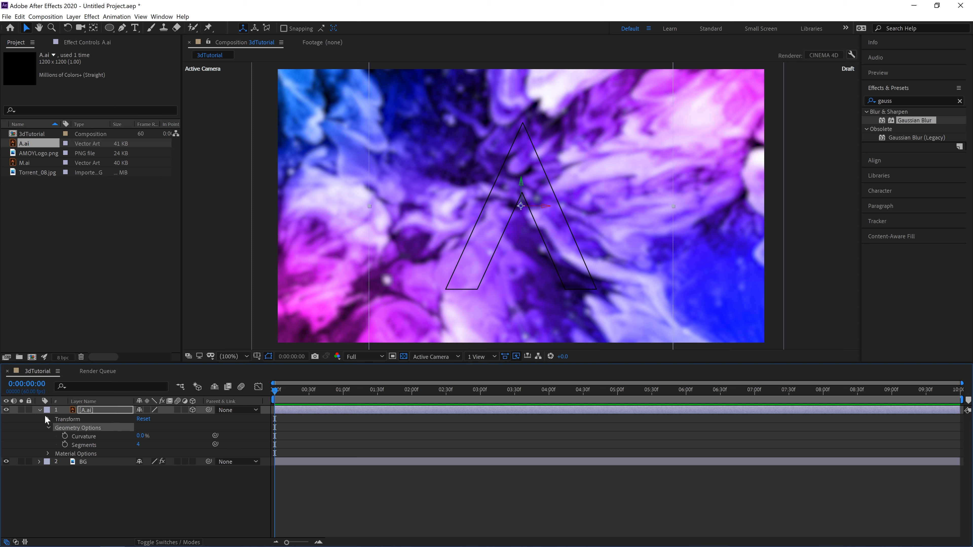
click(49, 419)
click(50, 427)
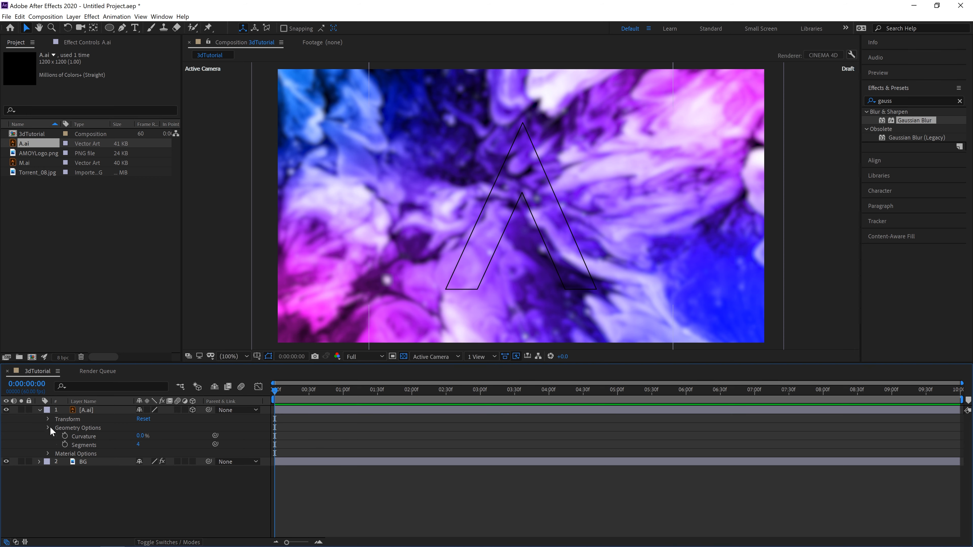
click(192, 410)
click(39, 410)
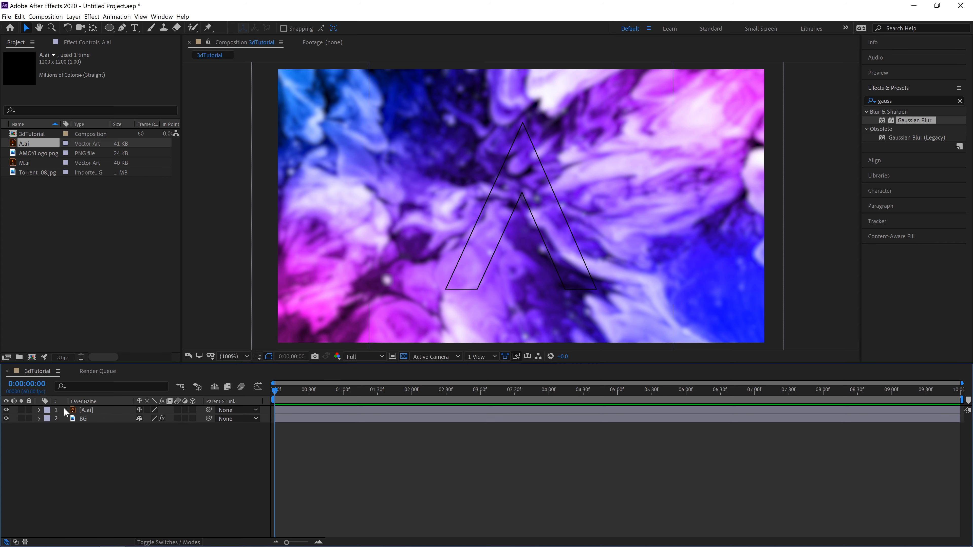
Step: Create shapes from the A.ai vector layer and delete the original A.ai layer from the composition
right_click(96, 412)
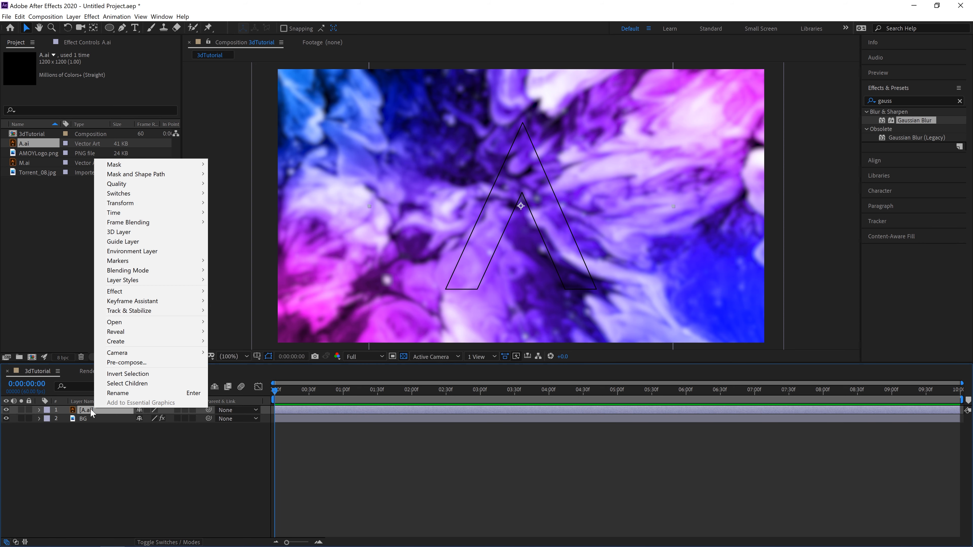
mouse_move(182, 342)
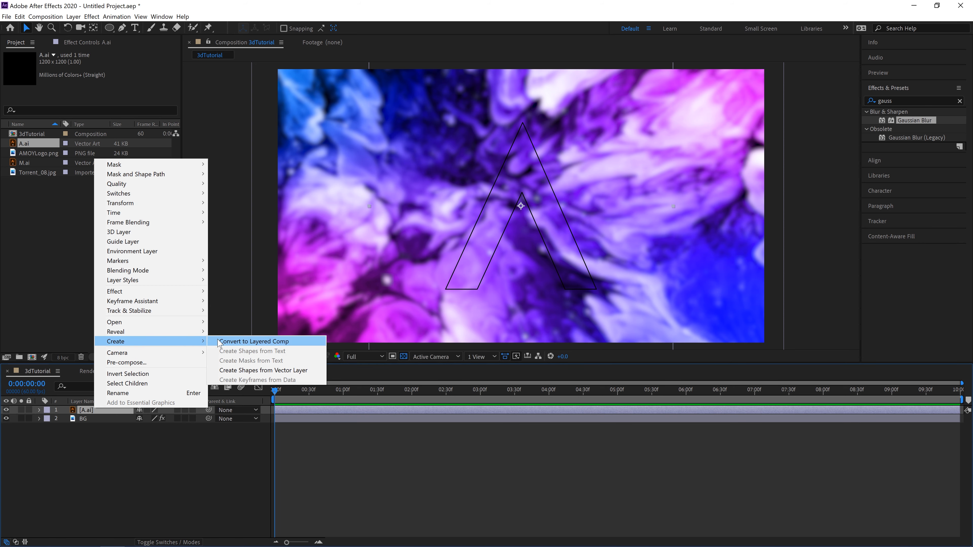
click(250, 371)
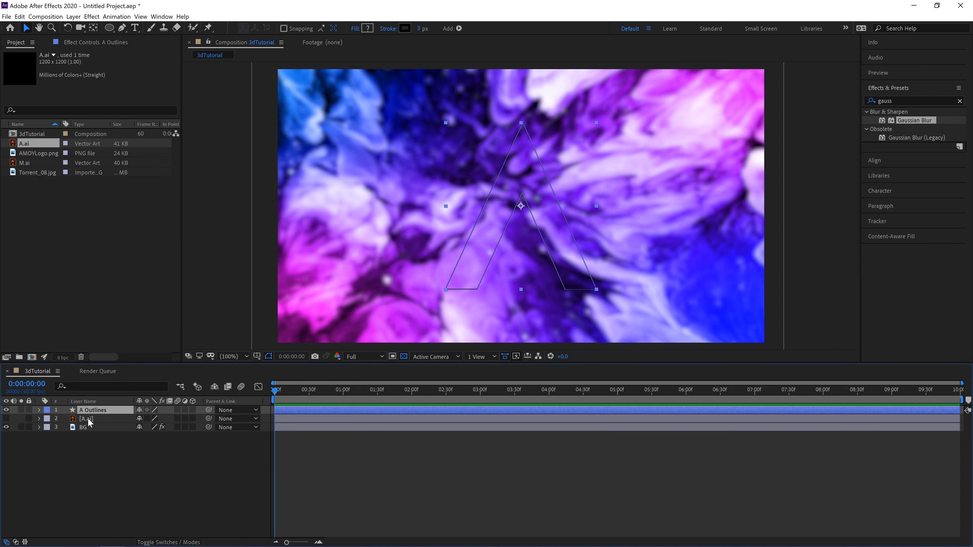
click(88, 418)
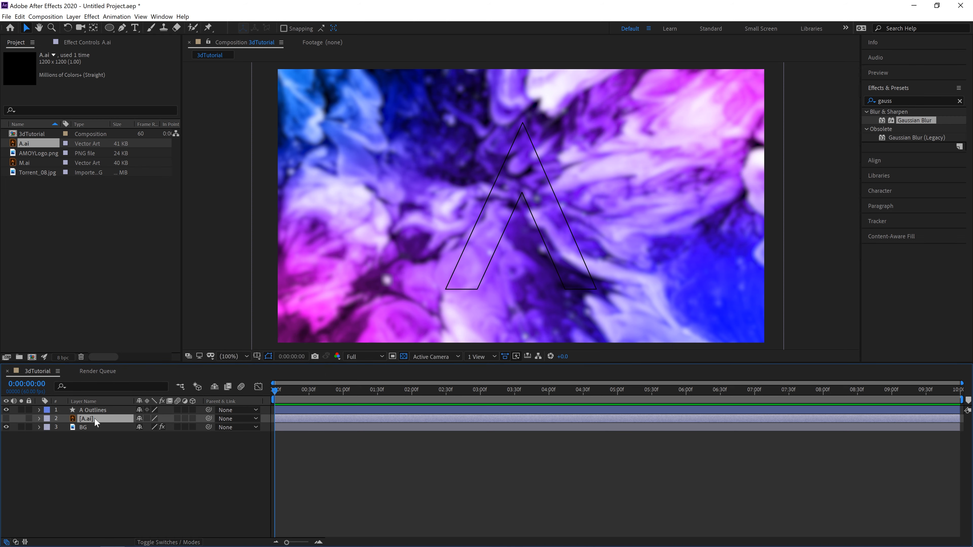
key(Delete)
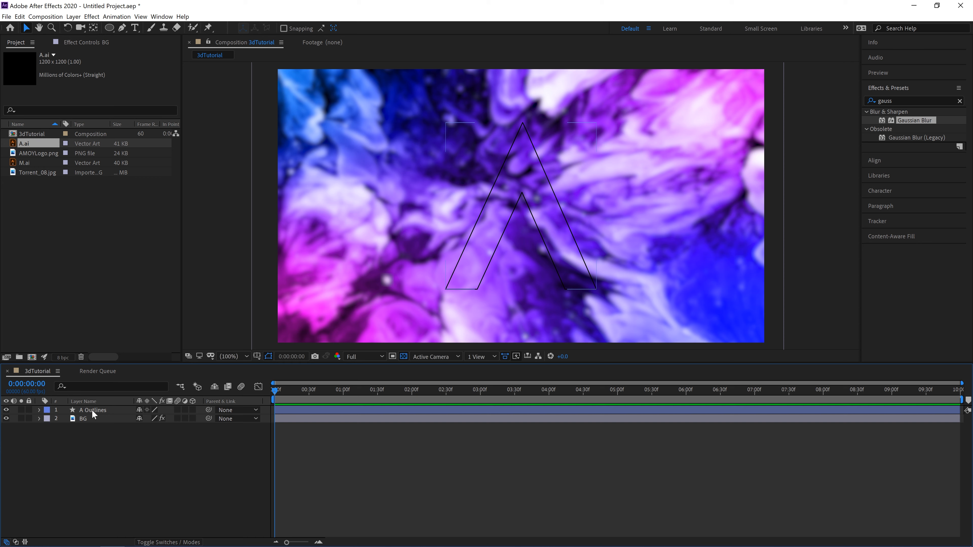
Step: Make the A Outlines layer 3D and set its Extrusion Depth to 123
click(92, 411)
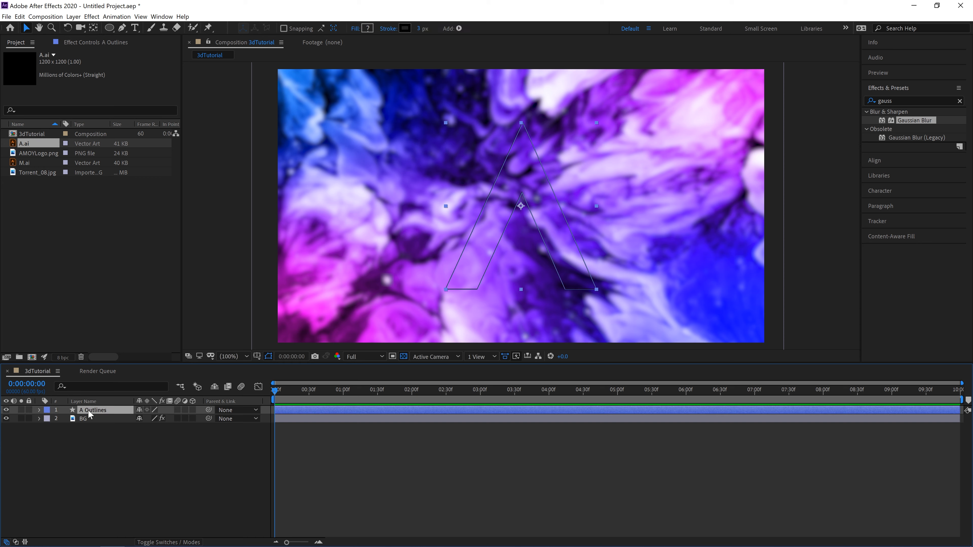
click(192, 410)
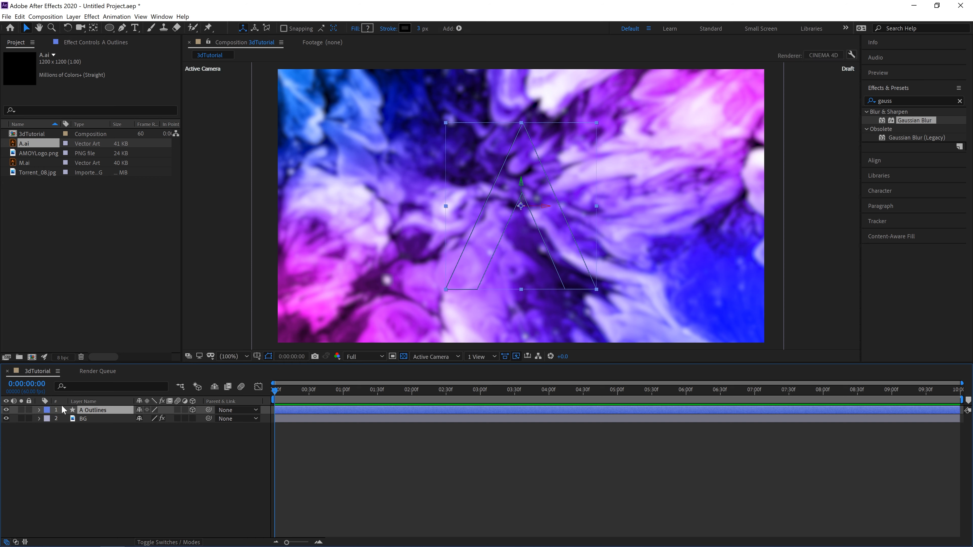
click(39, 410)
click(48, 437)
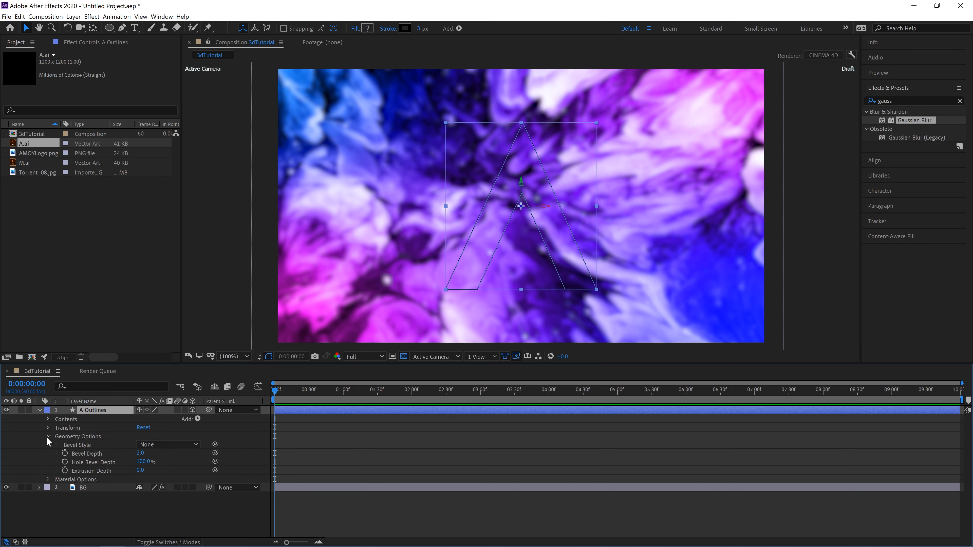
drag(141, 471, 331, 414)
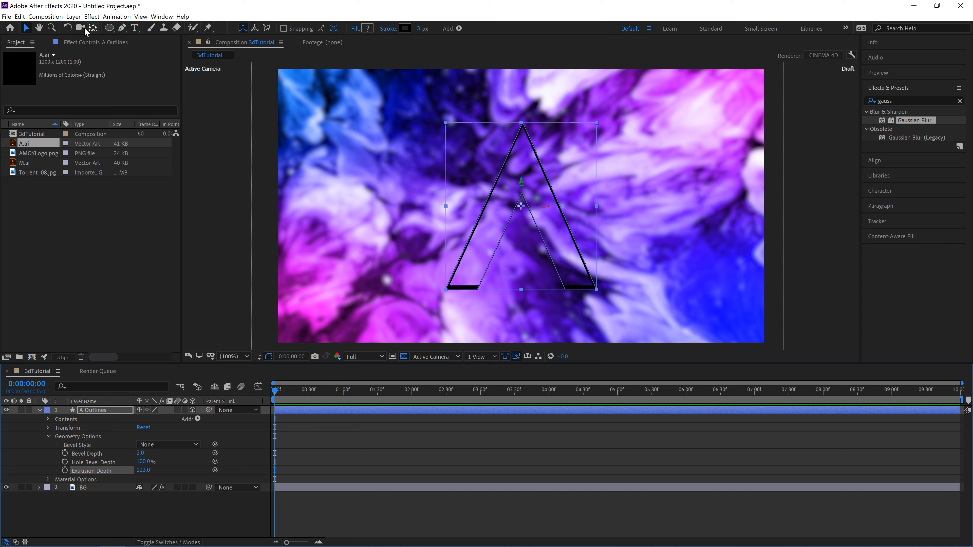
Step: Rotate the A Outlines layer freehand in 3D to an angled orientation that shows its extruded sides
click(67, 28)
mouse_move(506, 252)
mouse_down()
mouse_move(526, 249)
mouse_move(508, 245)
mouse_up()
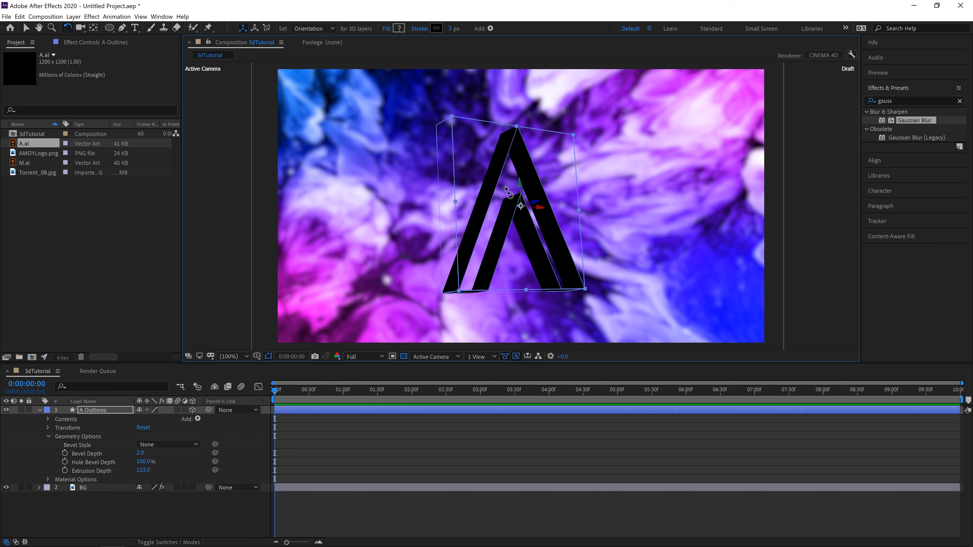
click(140, 506)
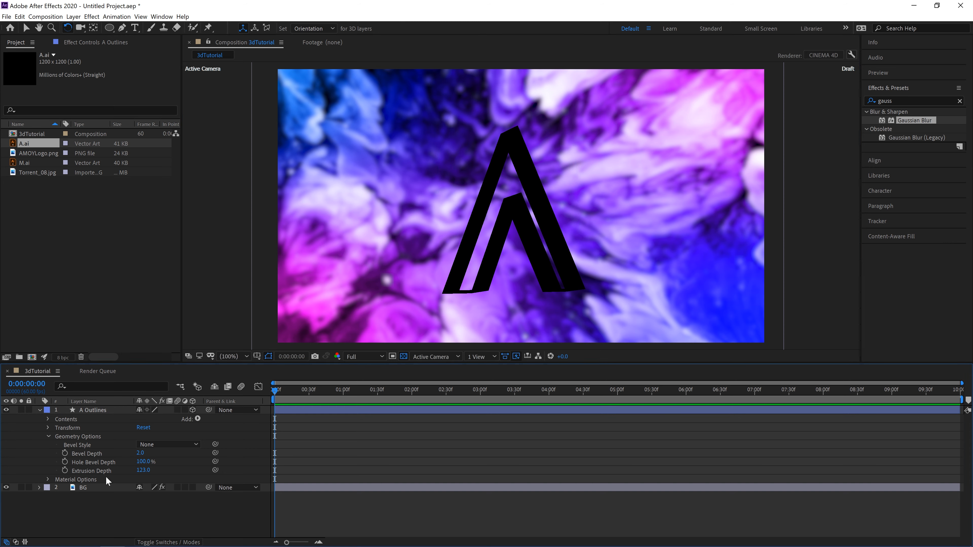
Step: Add a fill to the contents of the A Outlines layer and set its color to white (FFFFFF)
click(140, 453)
click(48, 419)
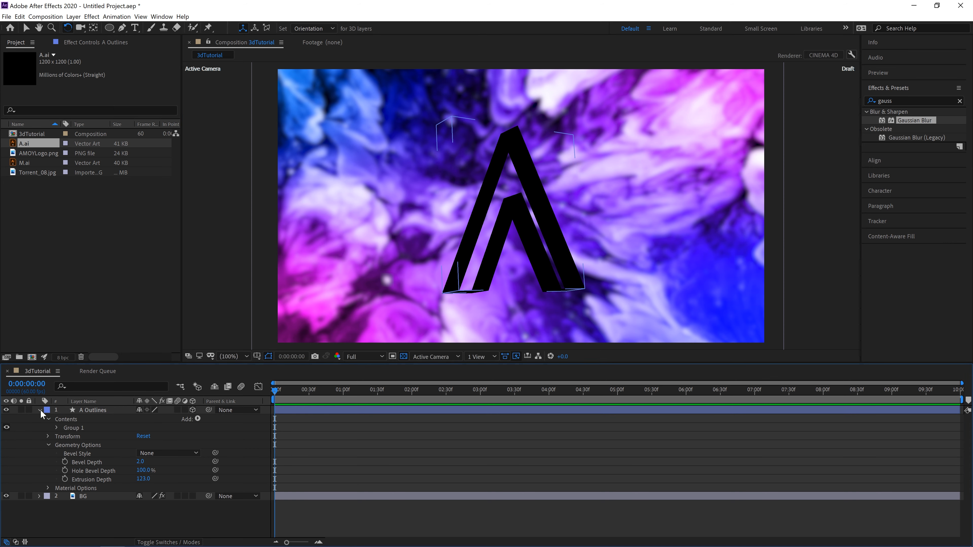
click(57, 427)
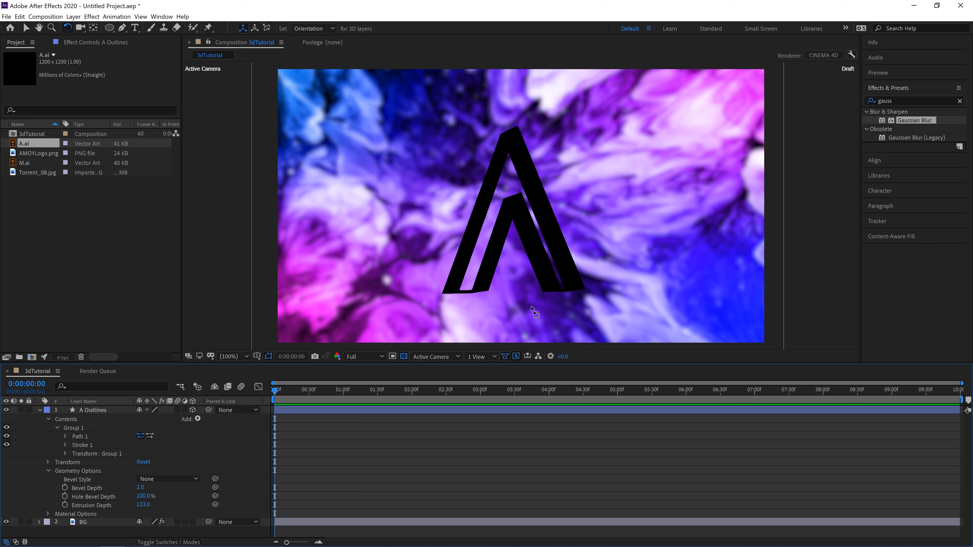
click(197, 419)
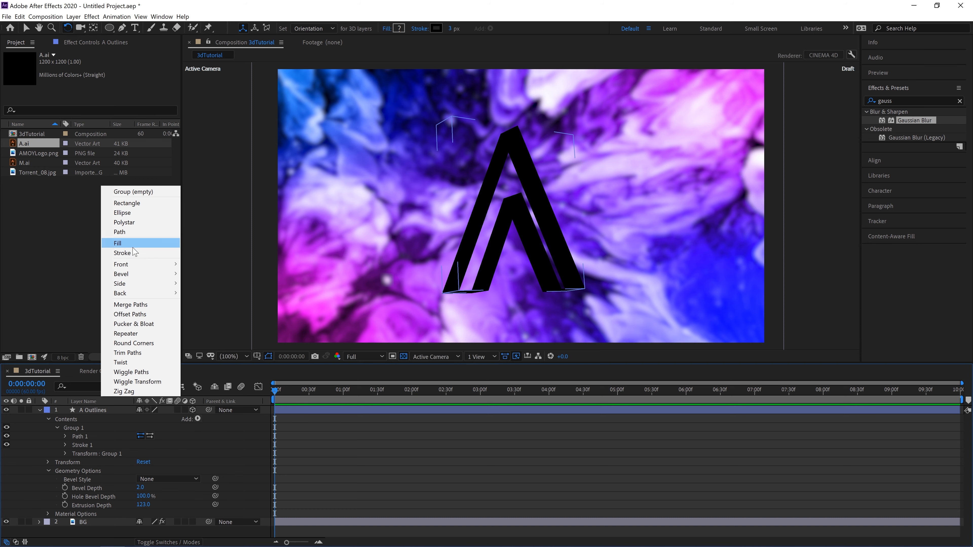
click(127, 243)
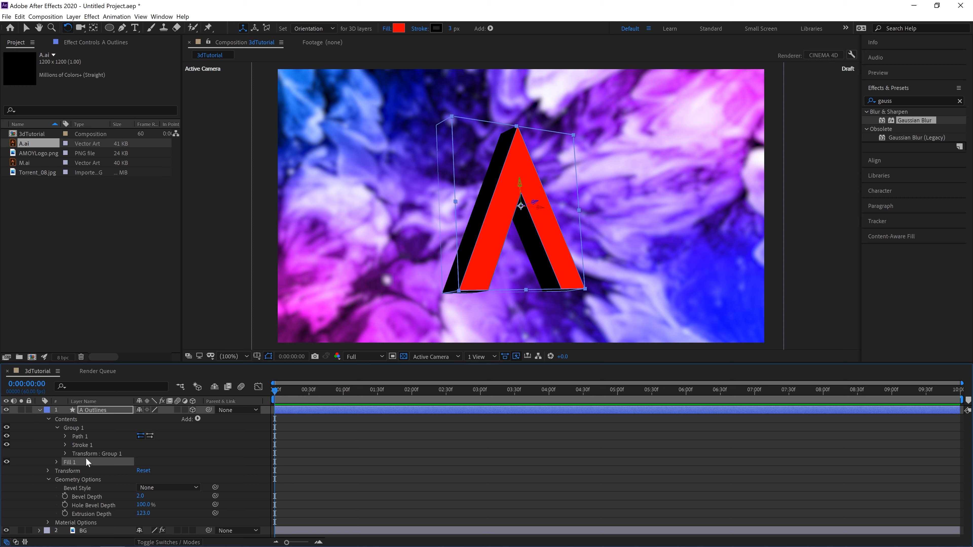
click(57, 462)
click(142, 488)
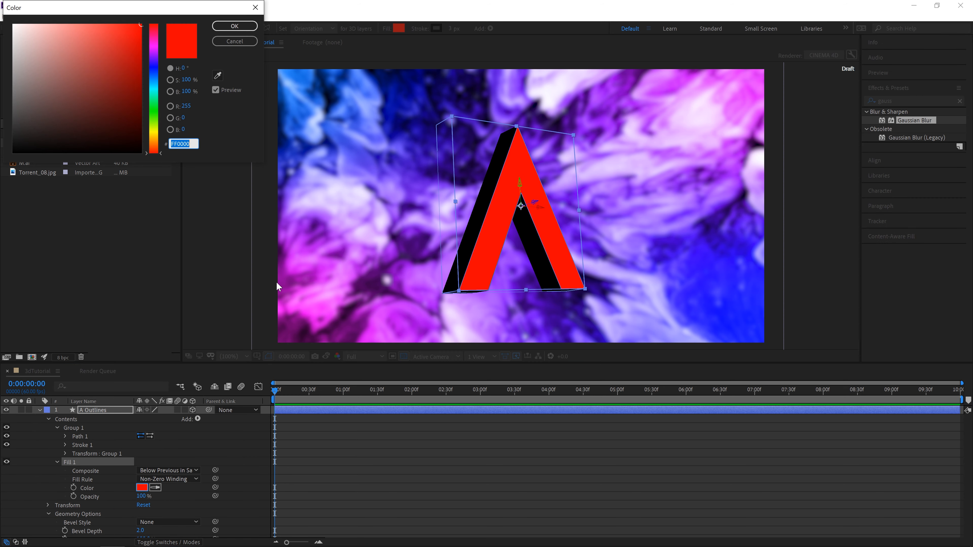
text(FFFFFF)
key(Return)
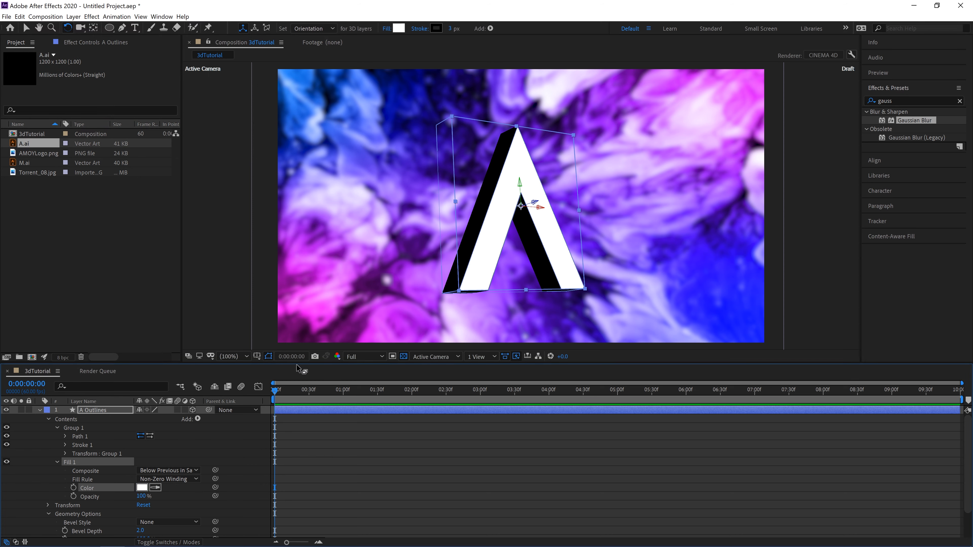
click(57, 462)
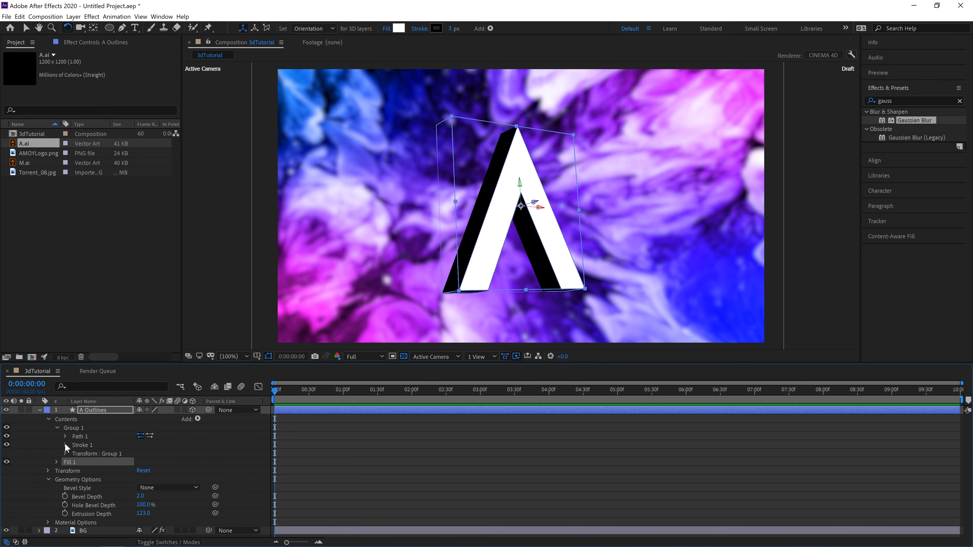
Step: Set Stroke 1 of the A Outlines layer to white (FFFFFF) with a Stroke Width of 5
click(65, 445)
click(142, 462)
text(FFFFFF)
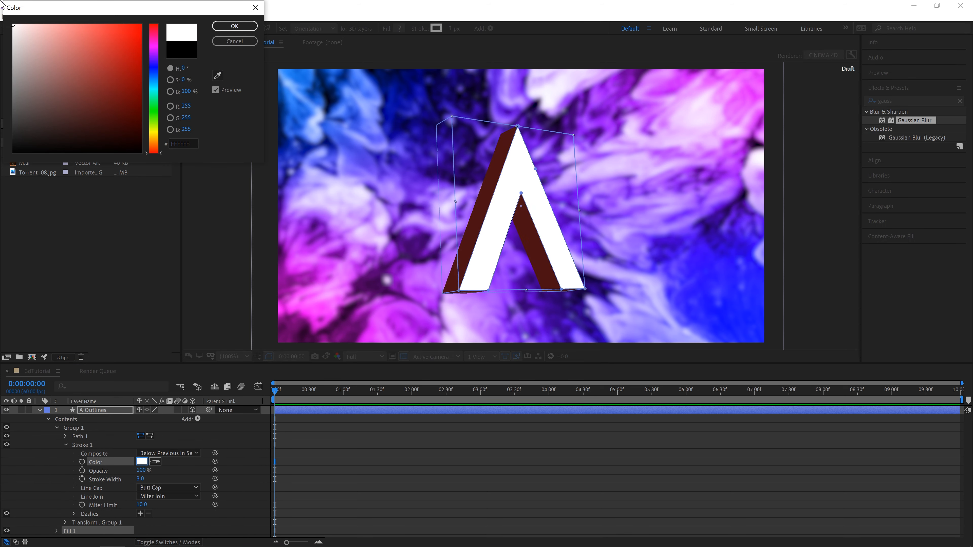
click(222, 26)
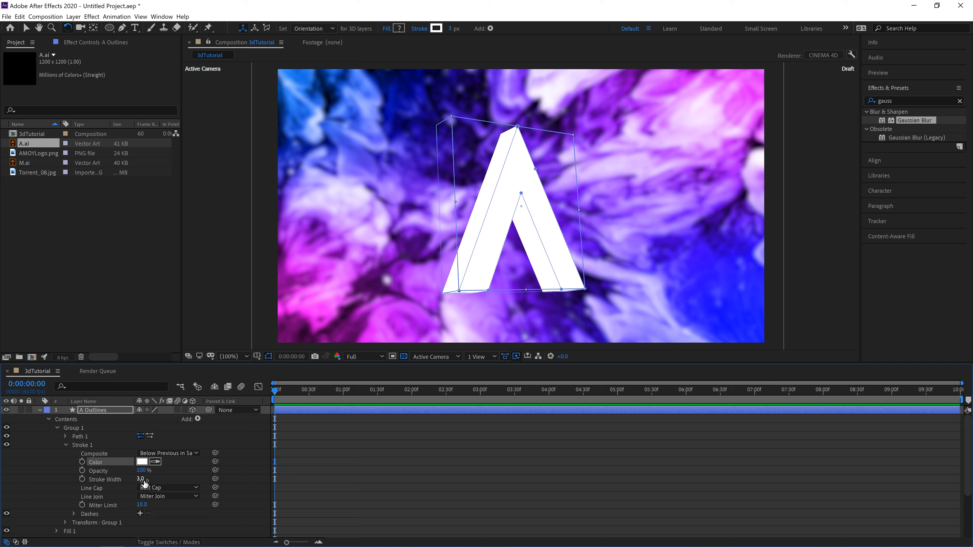
click(151, 479)
text(5)
key(Return)
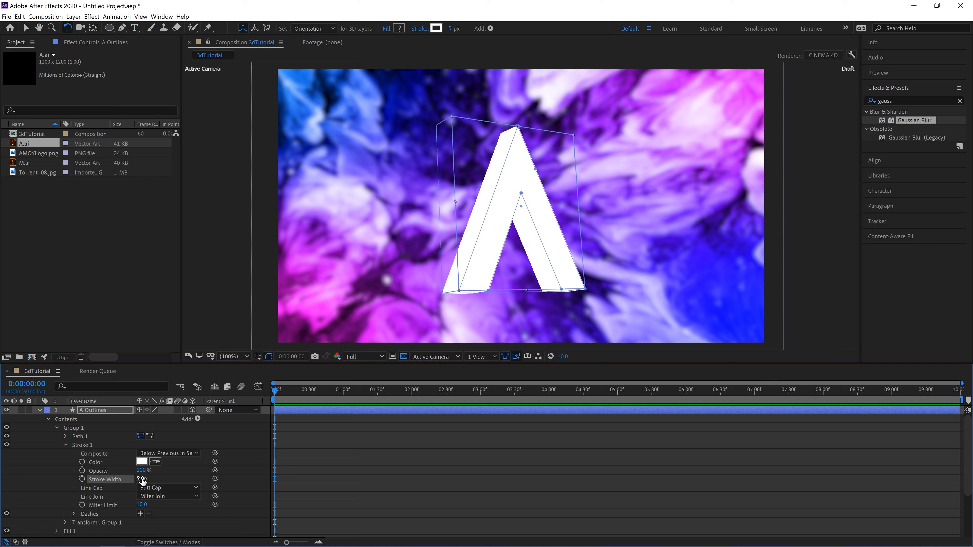
click(48, 418)
click(49, 436)
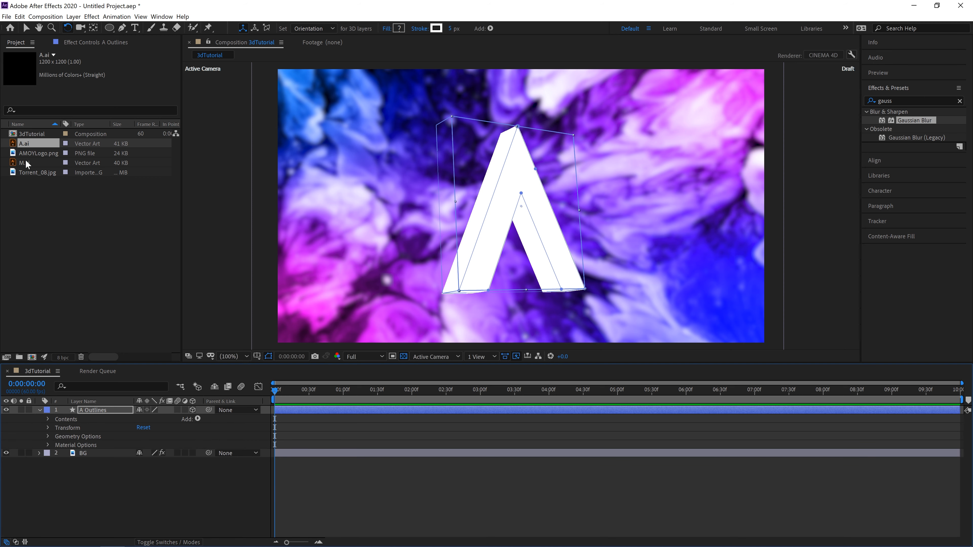
Step: Add M.ai from the project files above the A Outlines layer and hide A Outlines
drag(26, 164, 108, 407)
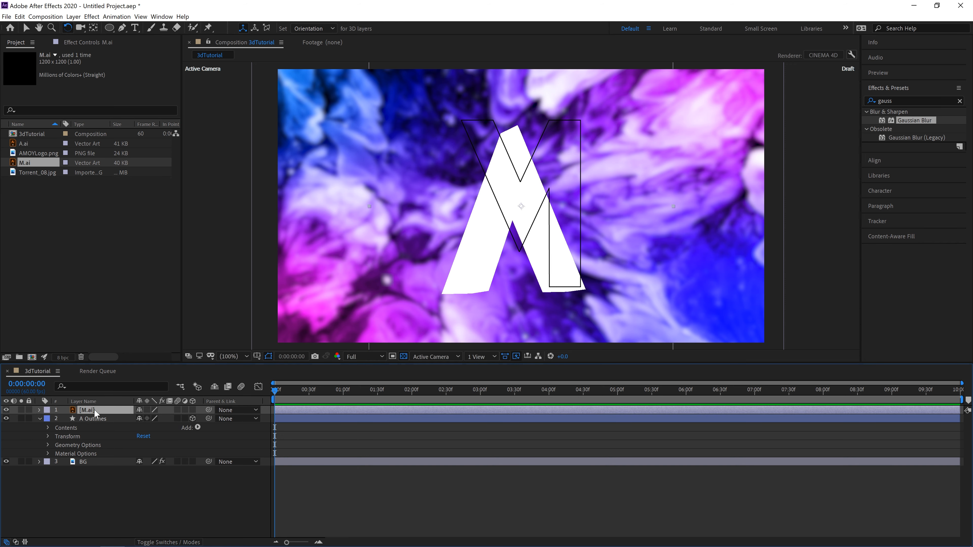
click(7, 419)
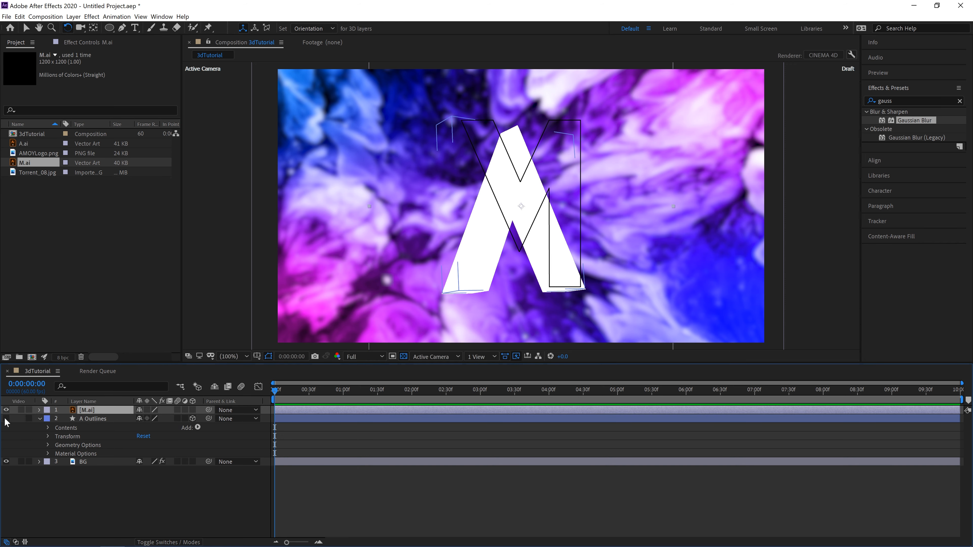
Step: Create shapes from the M.ai vector layer and delete the original M.ai layer from the composition
right_click(109, 412)
right_click(94, 409)
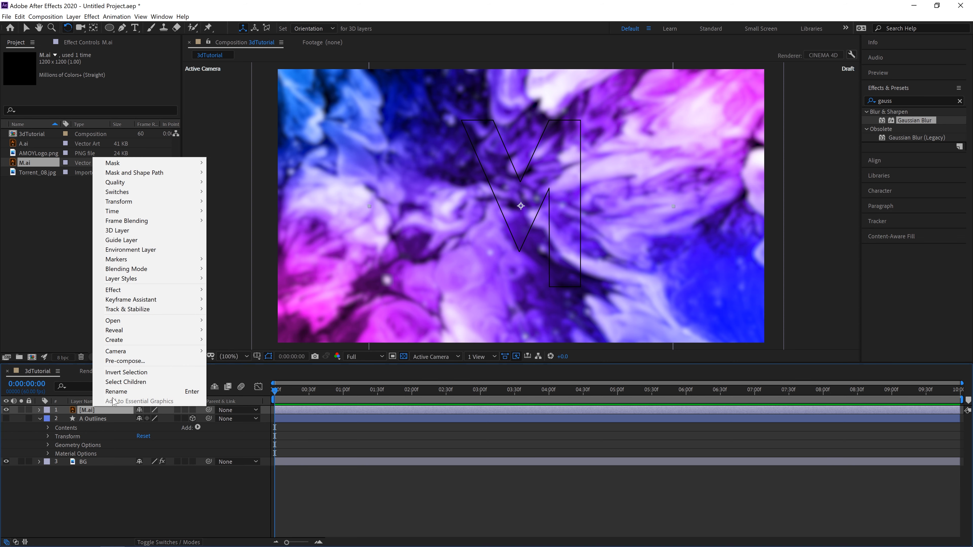
mouse_move(194, 340)
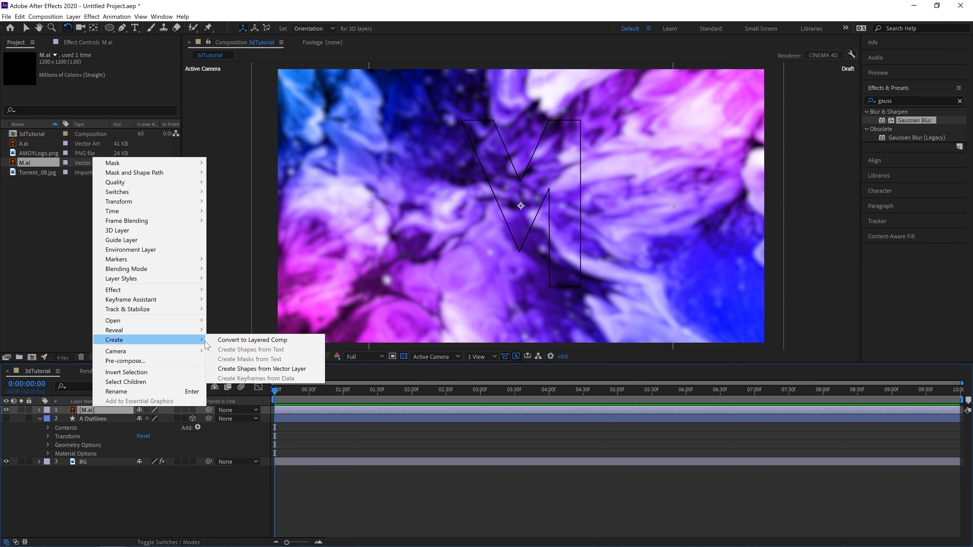
click(245, 369)
click(88, 418)
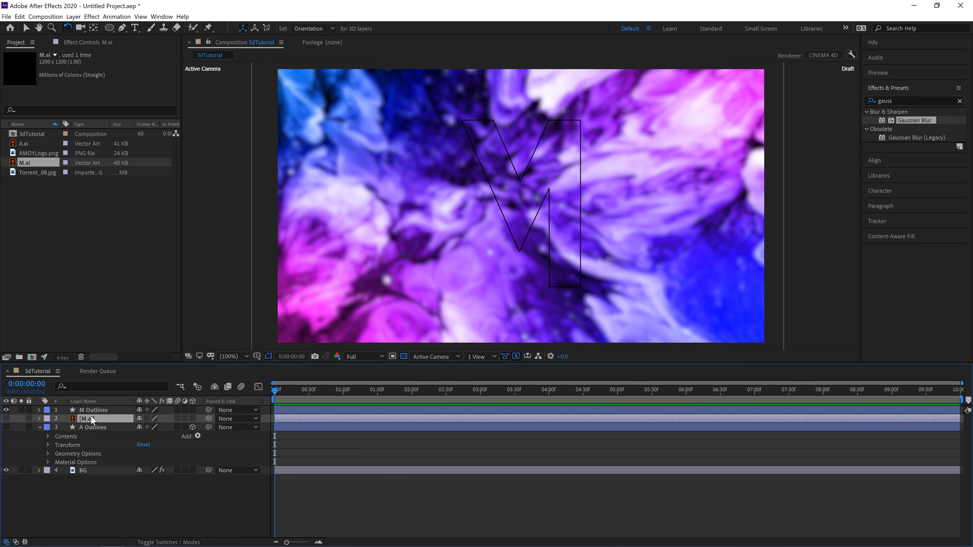
key(Delete)
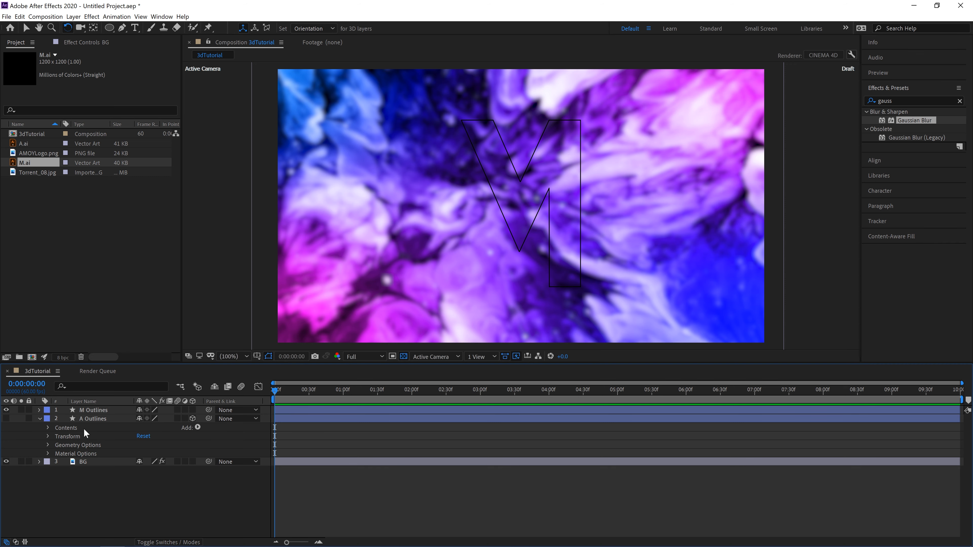
Step: Make the M Outlines layer 3D and set its Extrusion Depth to 100
click(39, 410)
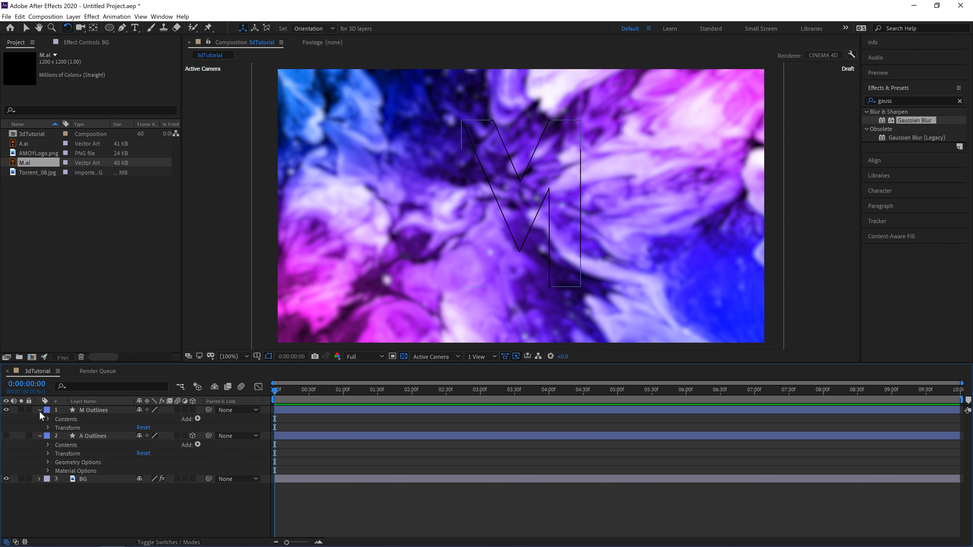
click(47, 428)
click(48, 427)
click(192, 410)
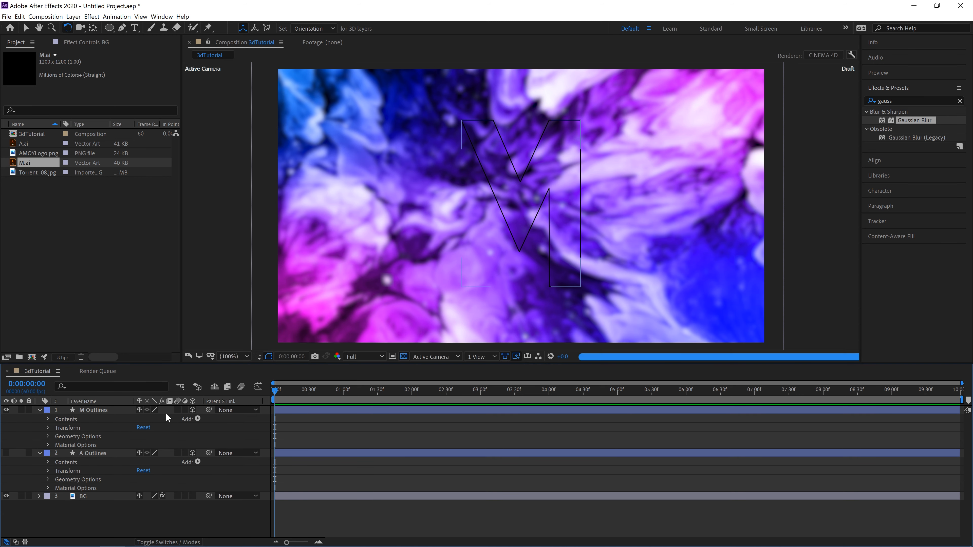
click(47, 437)
click(142, 471)
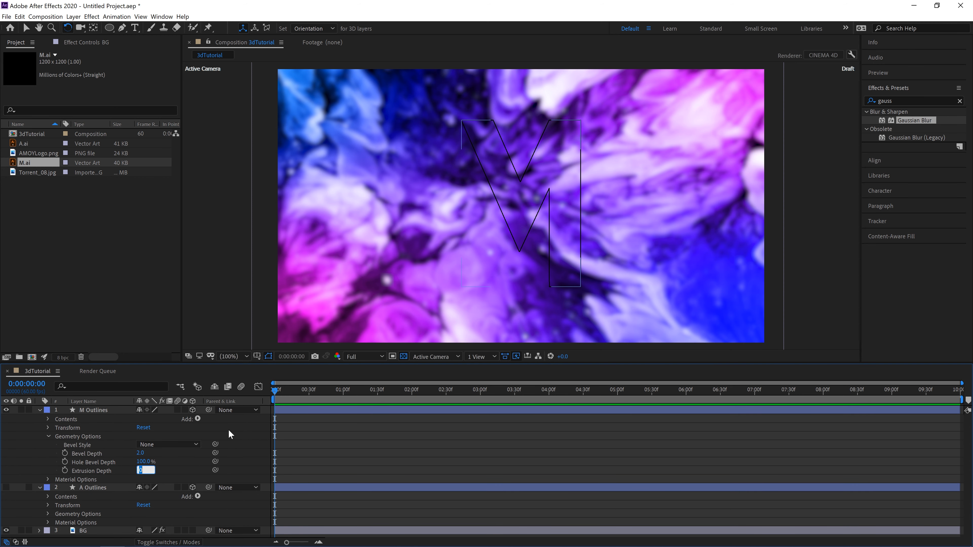
text(5)
key(Return)
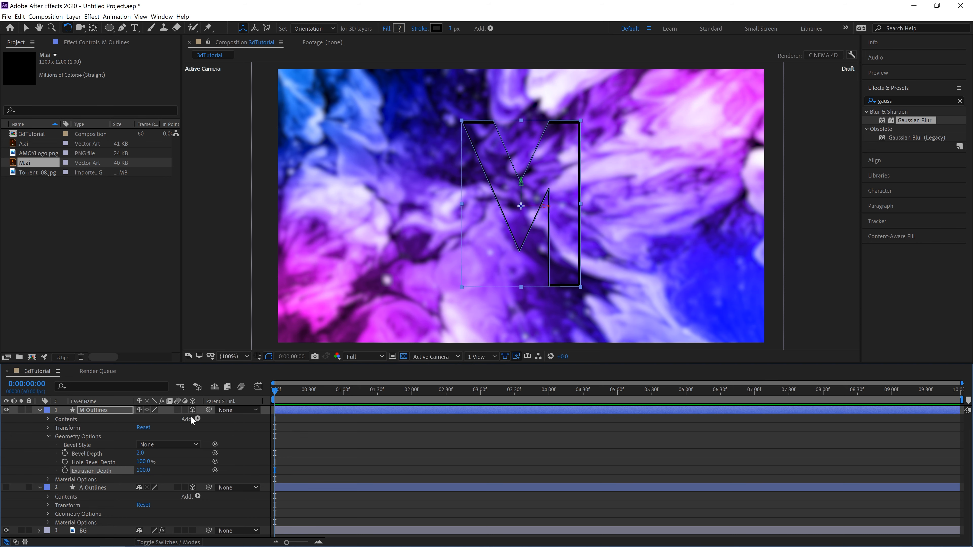
Step: Set the Extrusion Depth of both the A Outlines and M Outlines layers to 150
click(48, 514)
click(143, 533)
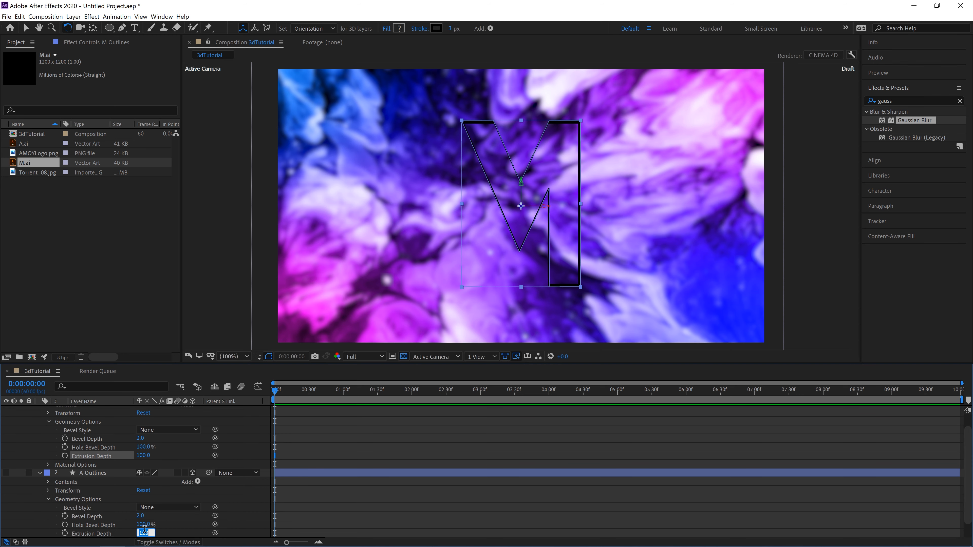
text(150)
key(Return)
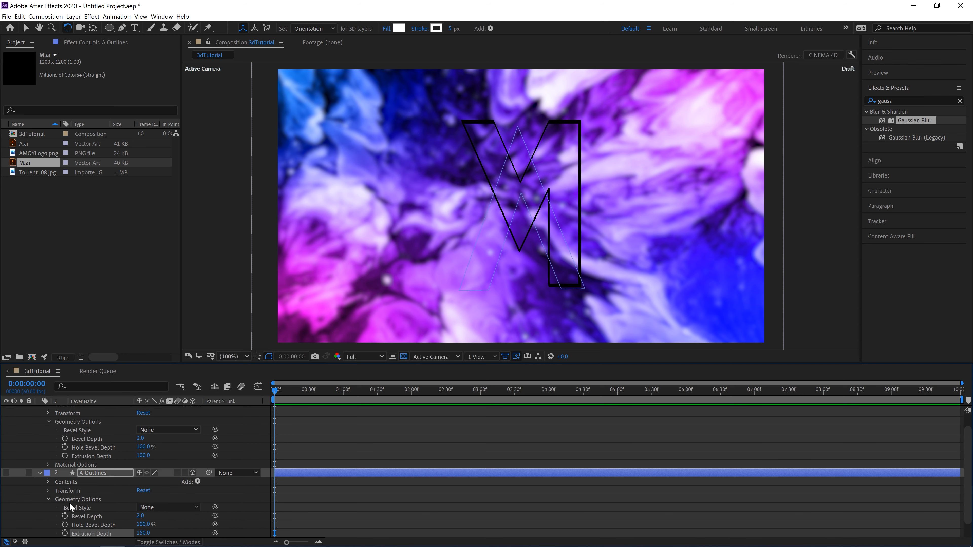
click(143, 455)
text(150)
key(Return)
scroll(121, 418, up, 1)
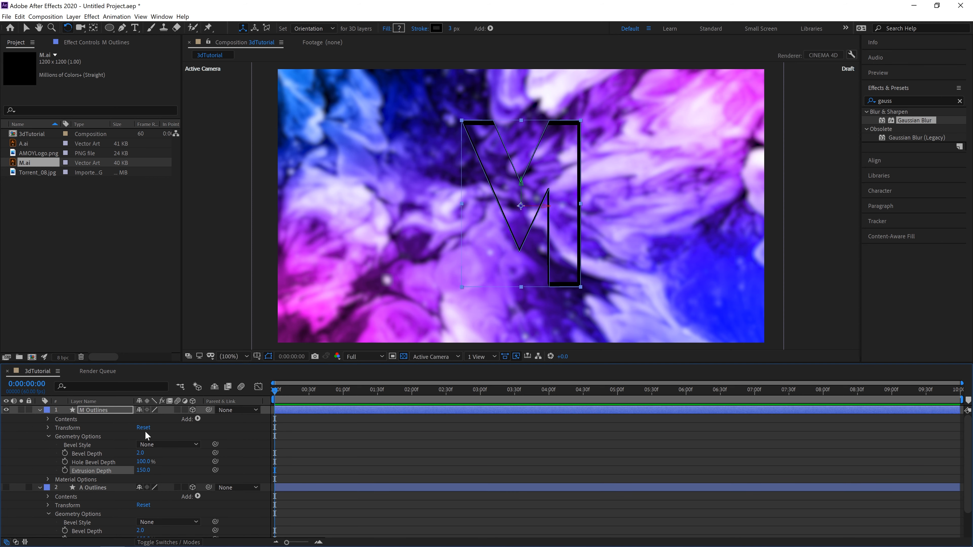
Step: Add a fill to the contents of the M Outlines layer and set its color to white (FFFFFF)
click(198, 419)
click(147, 248)
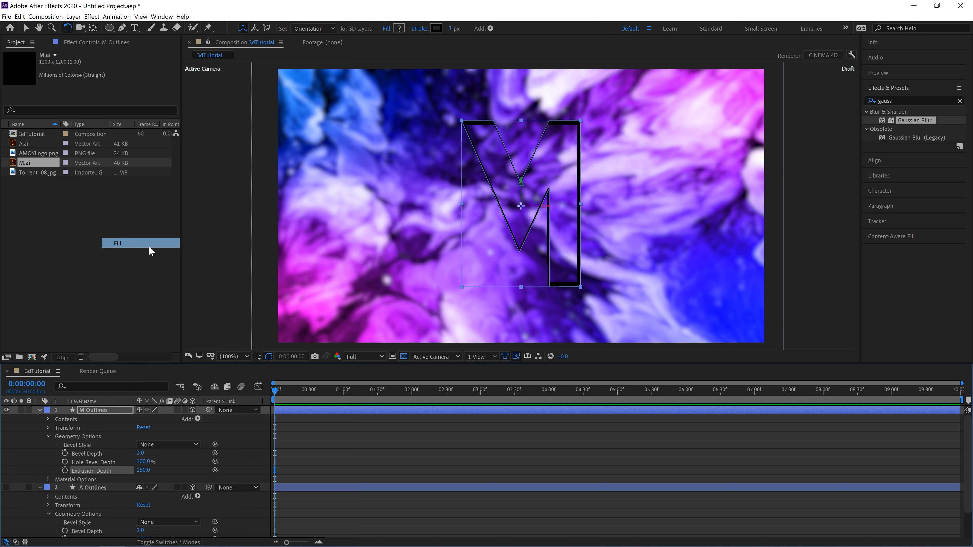
click(56, 436)
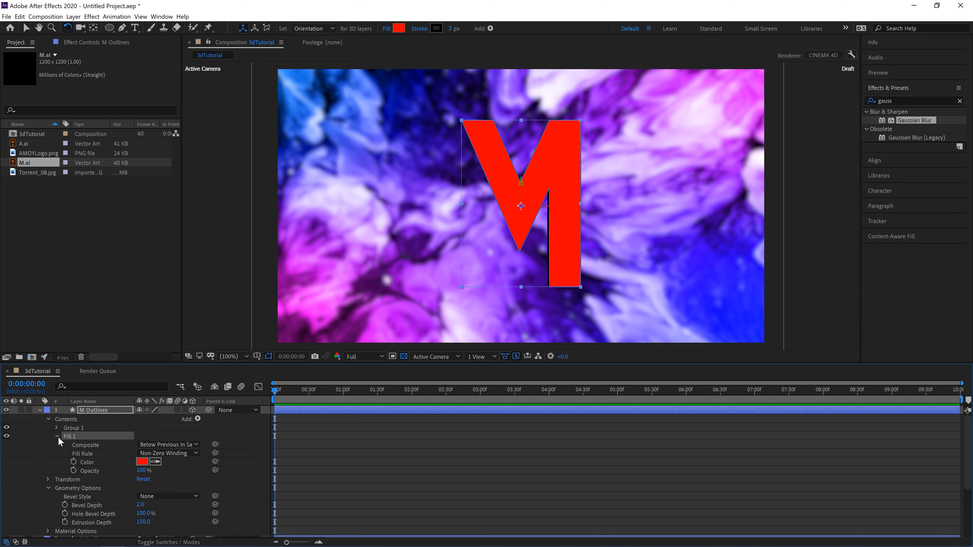
click(142, 462)
drag(109, 102, 13, 24)
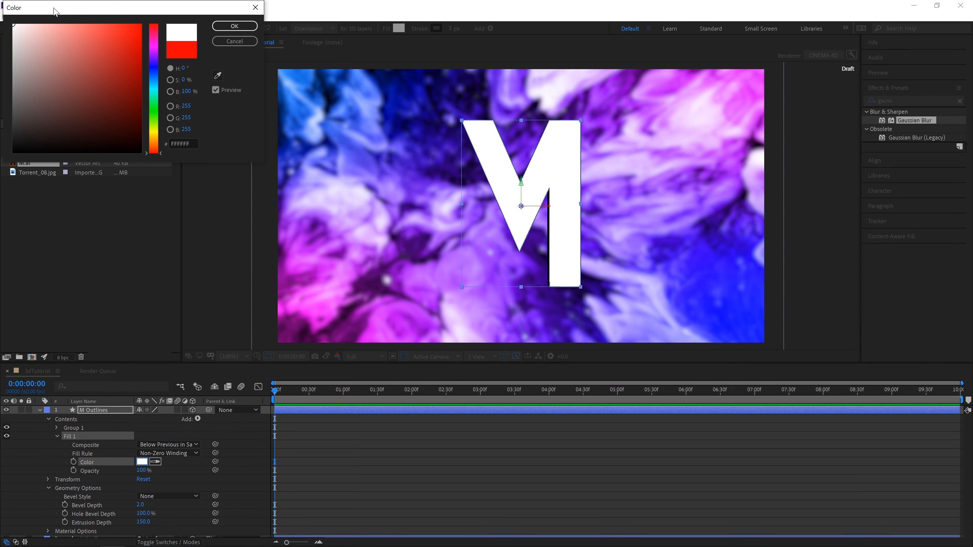
click(255, 29)
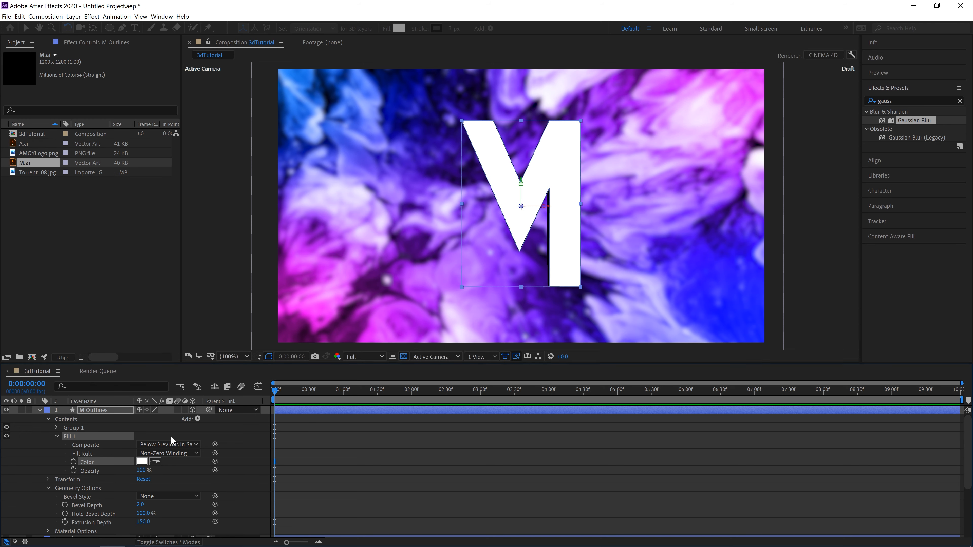
click(57, 436)
Step: Set Stroke 1 of the M Outlines layer to white (FFFFFF) with a Stroke Width of 5
click(56, 428)
click(65, 436)
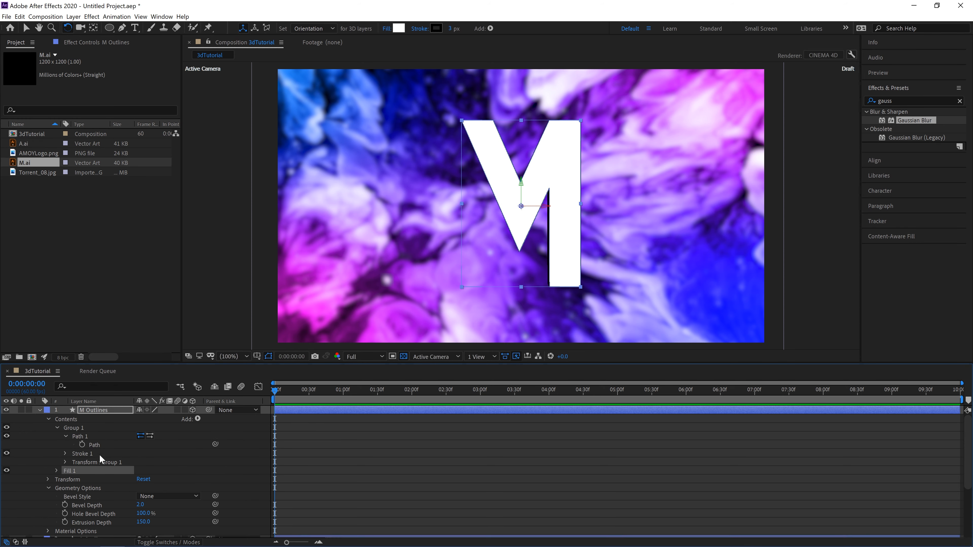
click(66, 436)
click(66, 445)
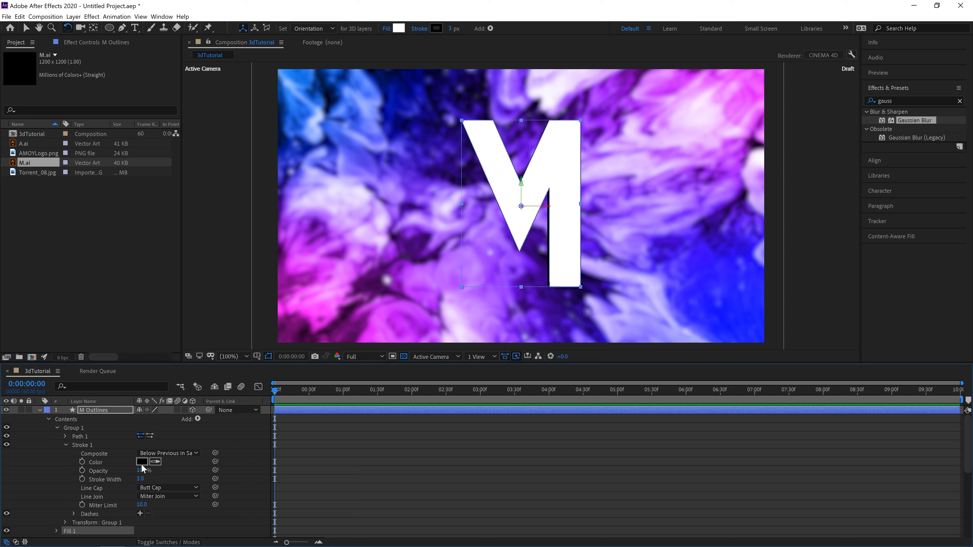
click(142, 462)
text(ffffff)
key(Return)
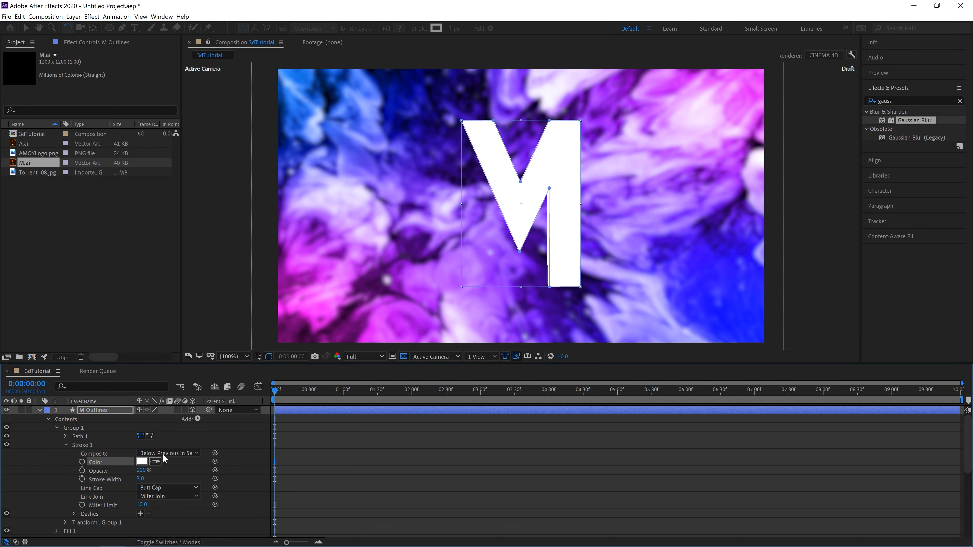
click(141, 479)
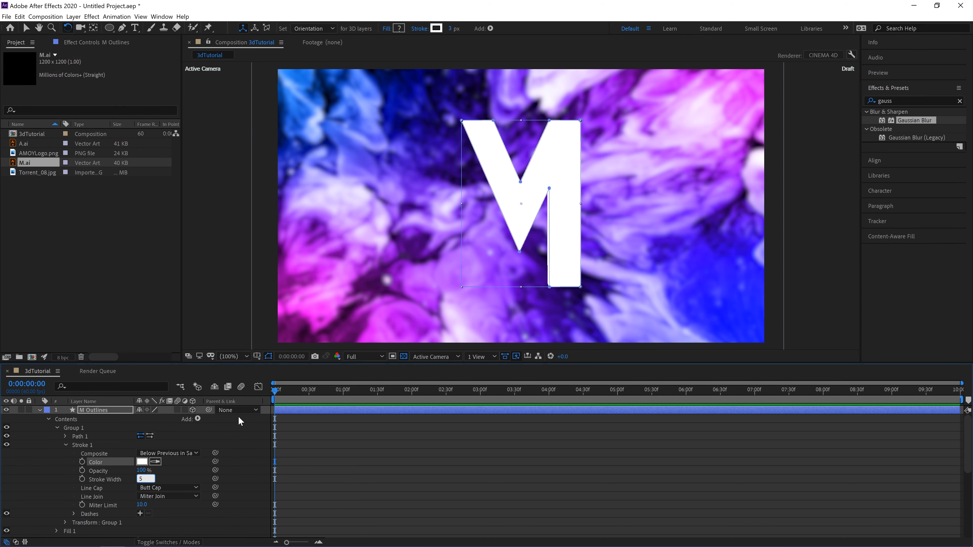
key(Return)
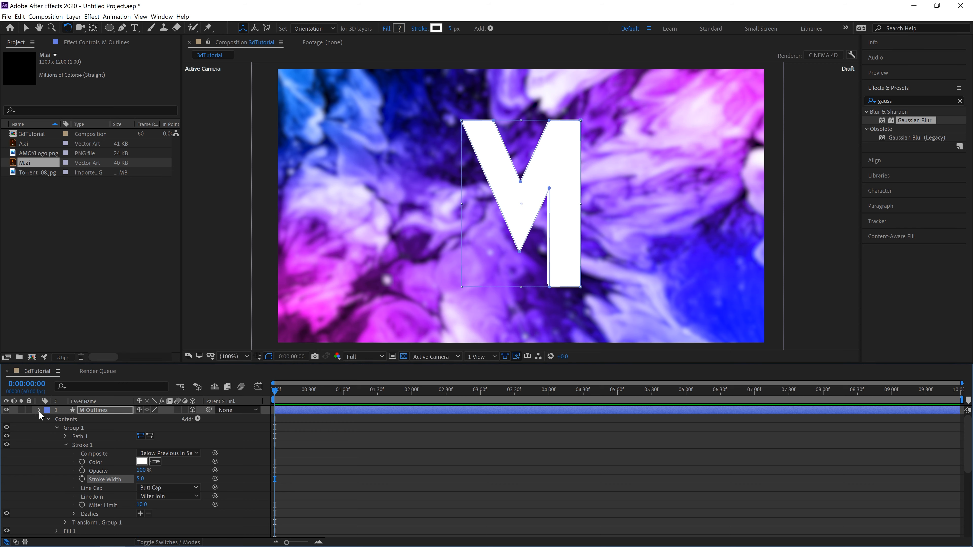
Step: Unhide the A Outlines layer and move the letter A to the left so it clears the M
click(40, 411)
click(6, 419)
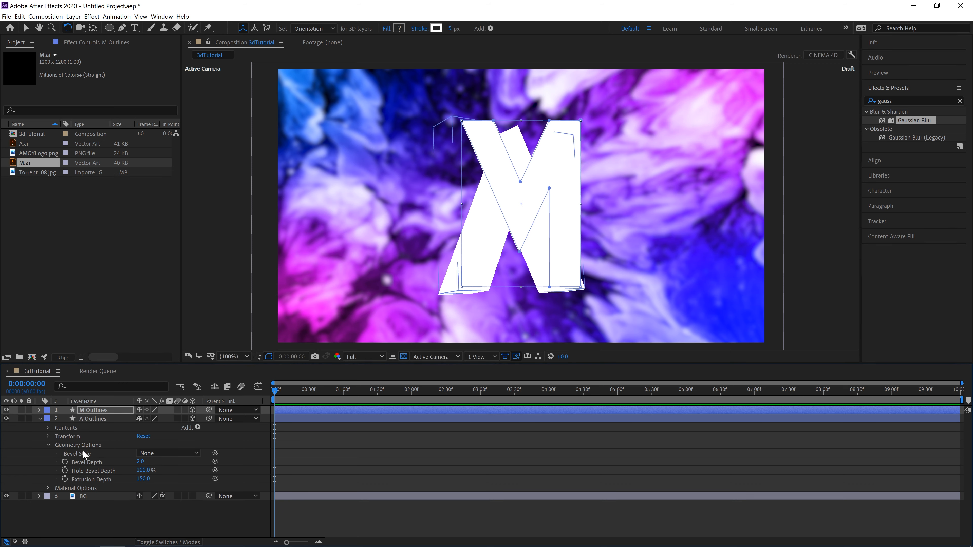
click(98, 418)
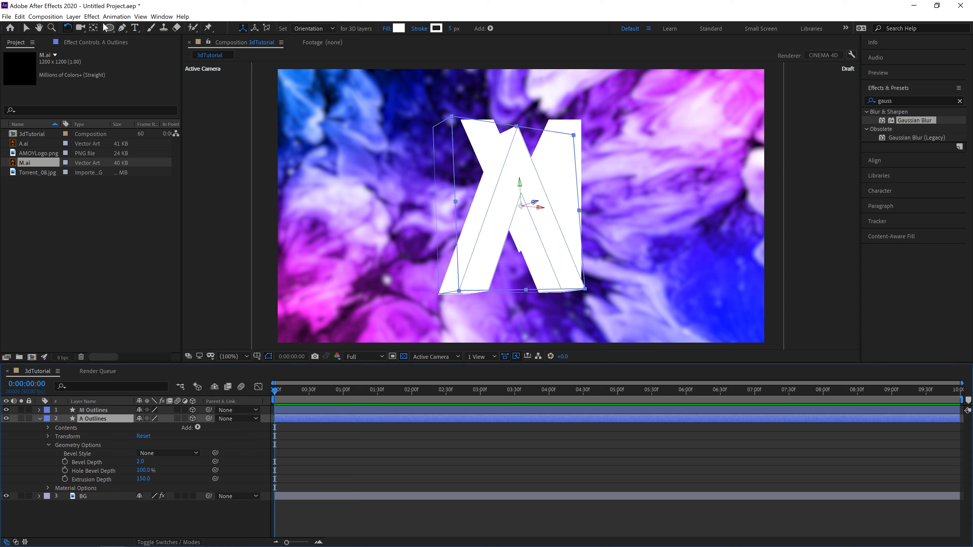
click(27, 29)
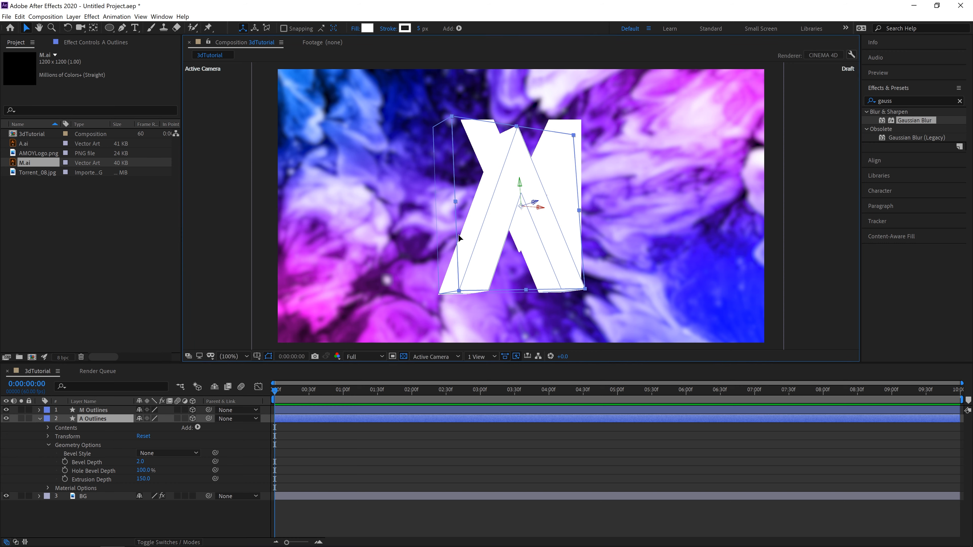
drag(494, 241, 419, 232)
Step: Move the M Outlines layer to the right of the A and set its X position to 1200
click(89, 410)
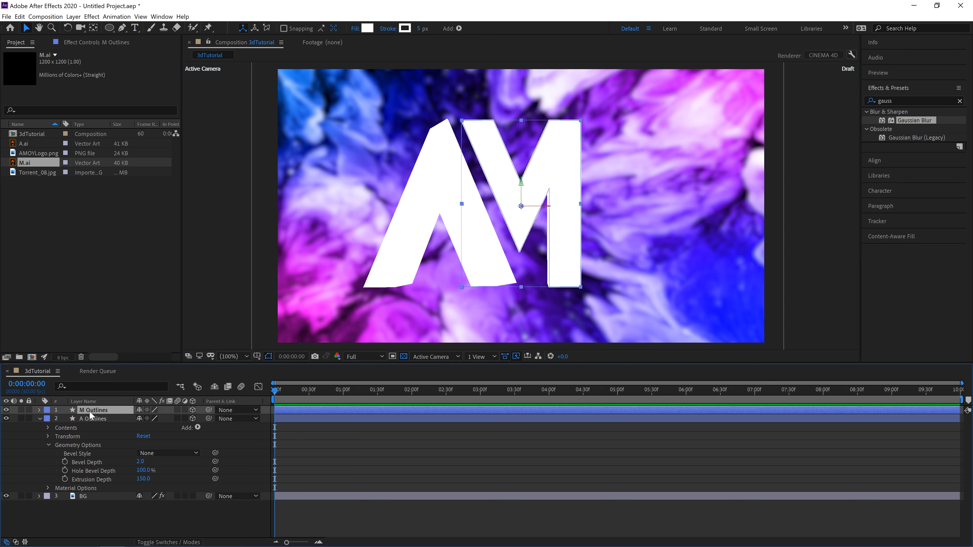
drag(571, 178, 622, 177)
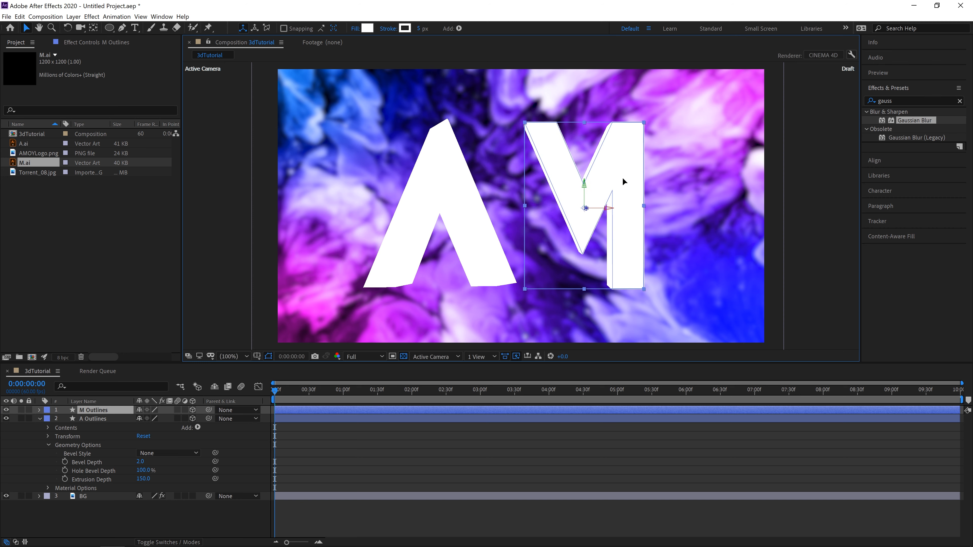
click(39, 419)
key(p)
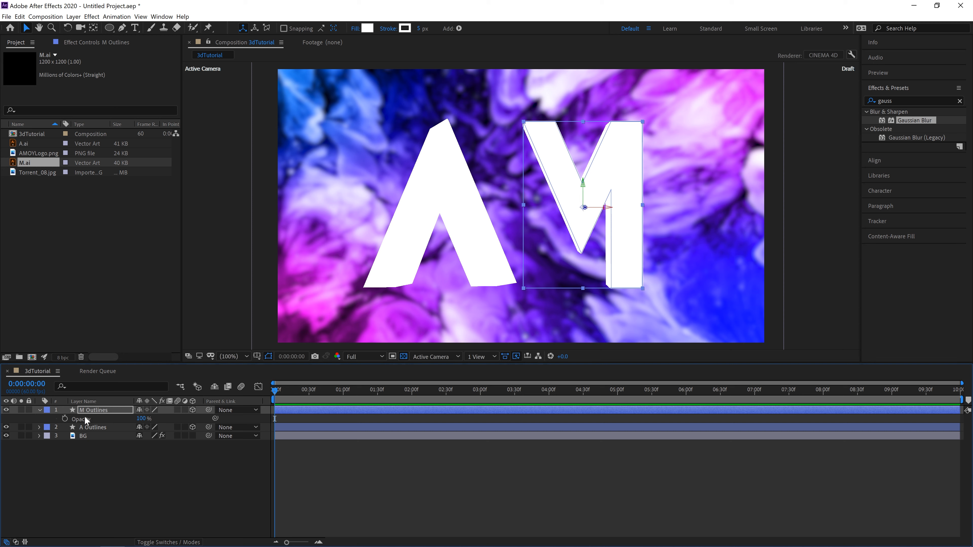
key(p)
key(p)
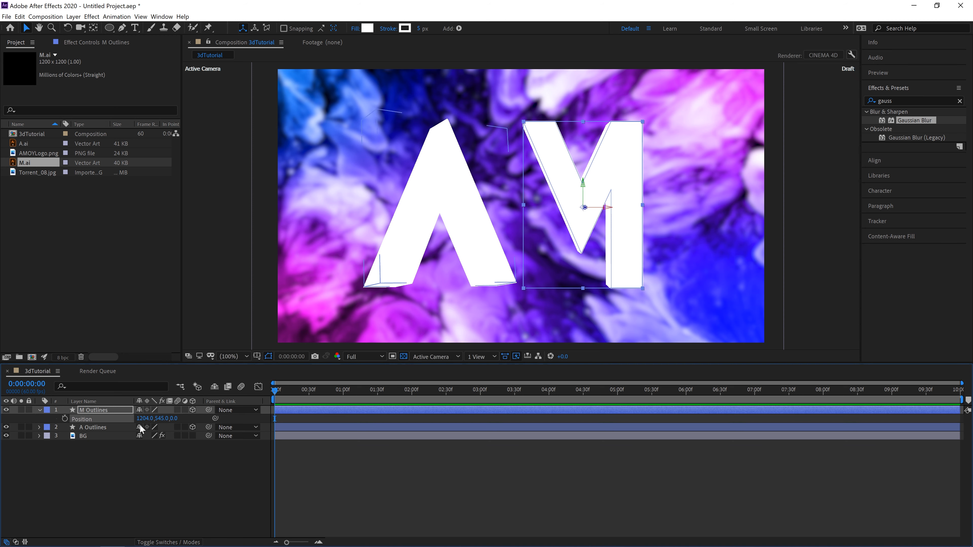
click(141, 418)
text(1)
key(Return)
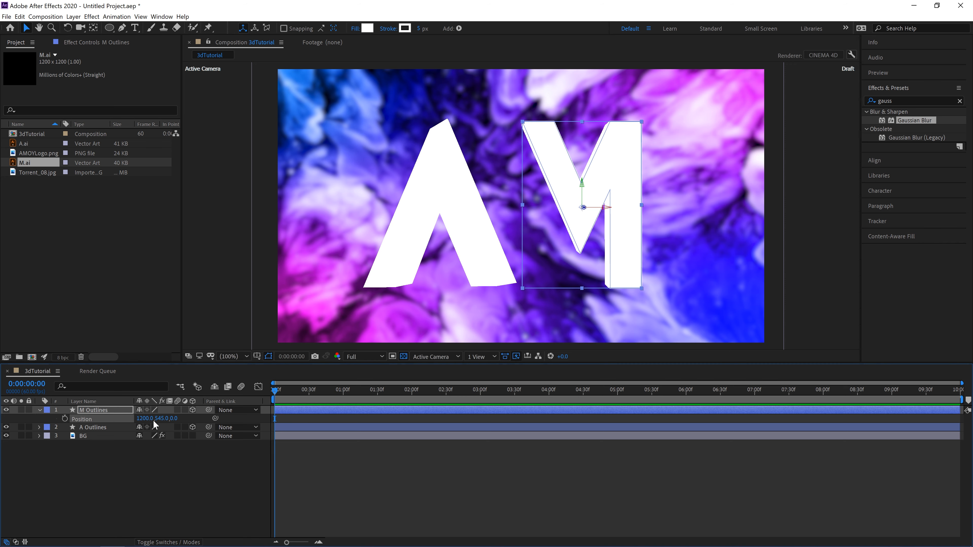
click(40, 411)
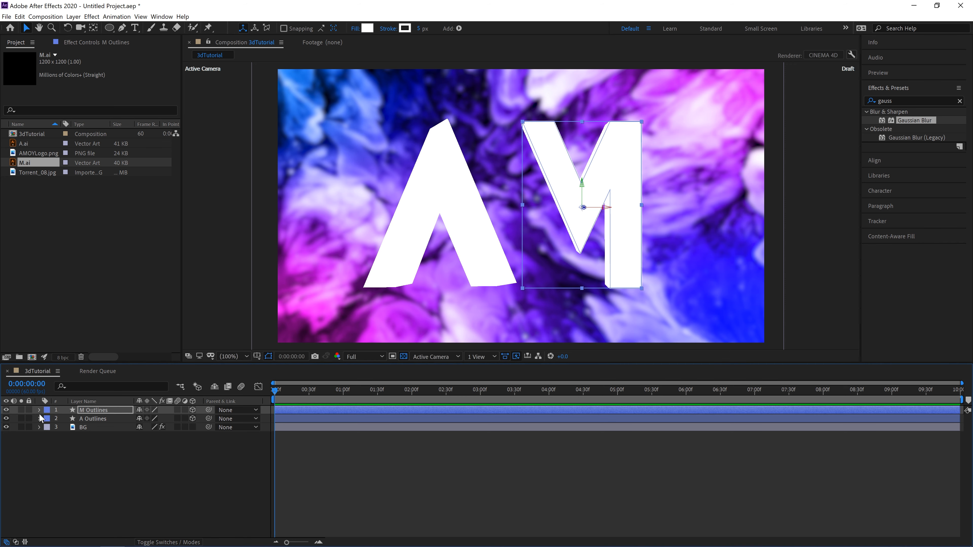
Step: Set the position of the A Outlines layer to X 600 and Y 545
click(39, 418)
click(39, 419)
key(p)
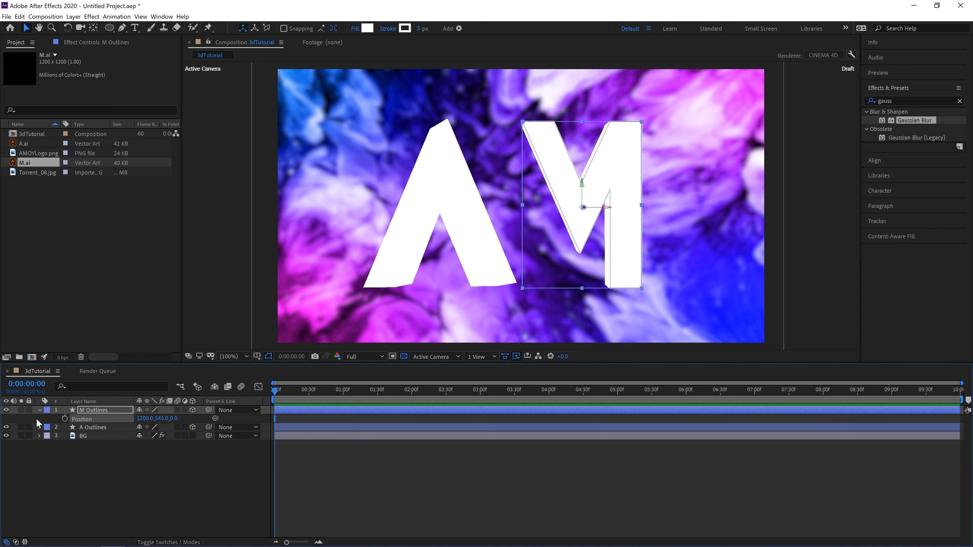
key(p)
click(93, 419)
key(p)
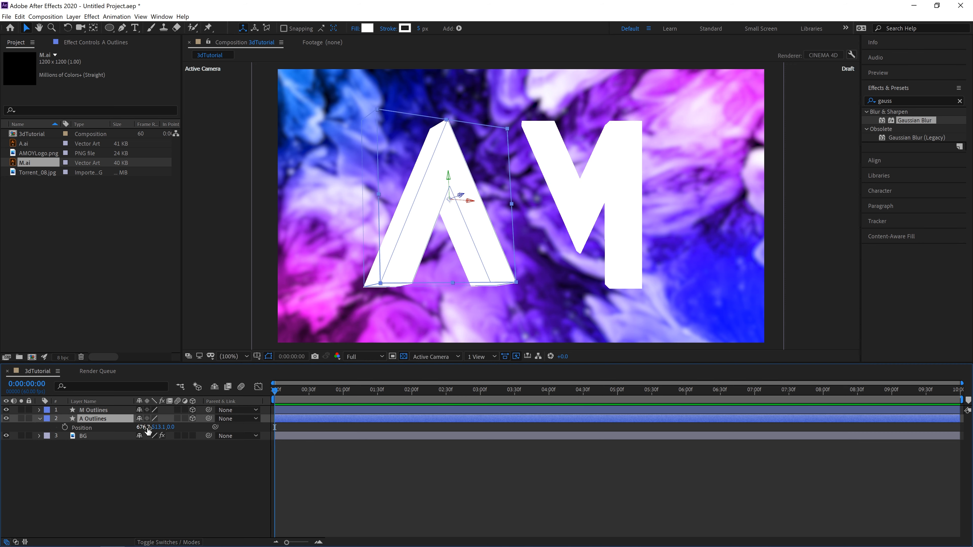
click(158, 427)
text(545)
key(shift+Tab)
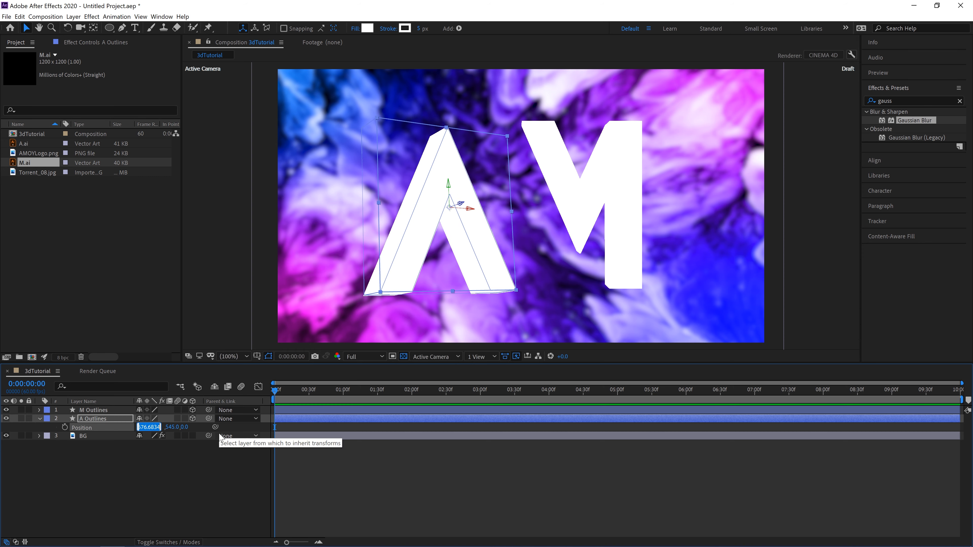
text(600)
key(Return)
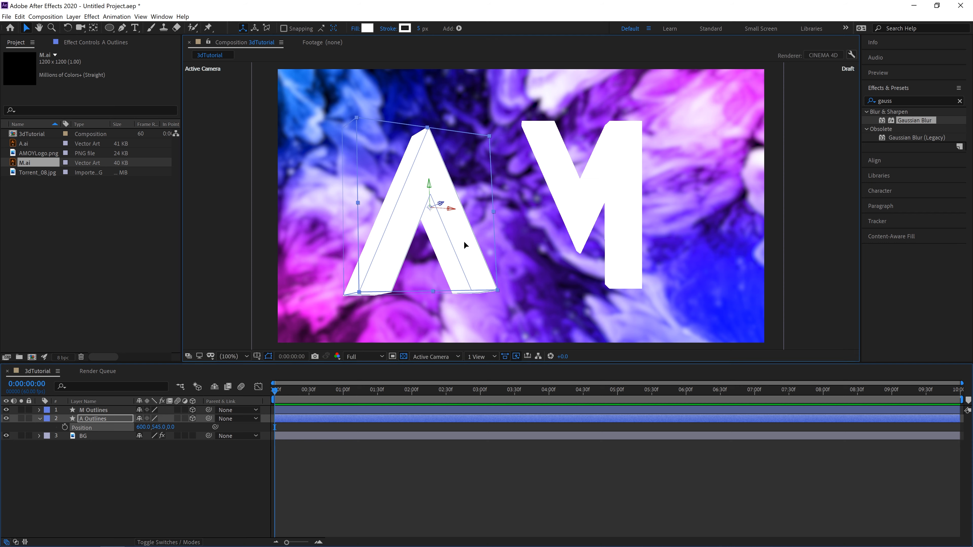
Step: Move the A closer to the M, to an X position of about 759, and set its Y position to 545
drag(464, 241, 501, 241)
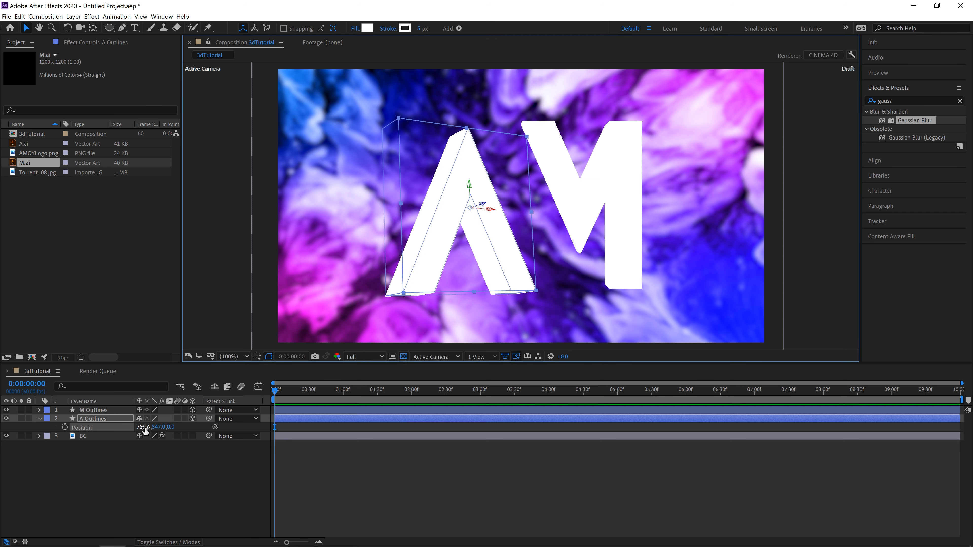
click(165, 427)
text(545)
key(Return)
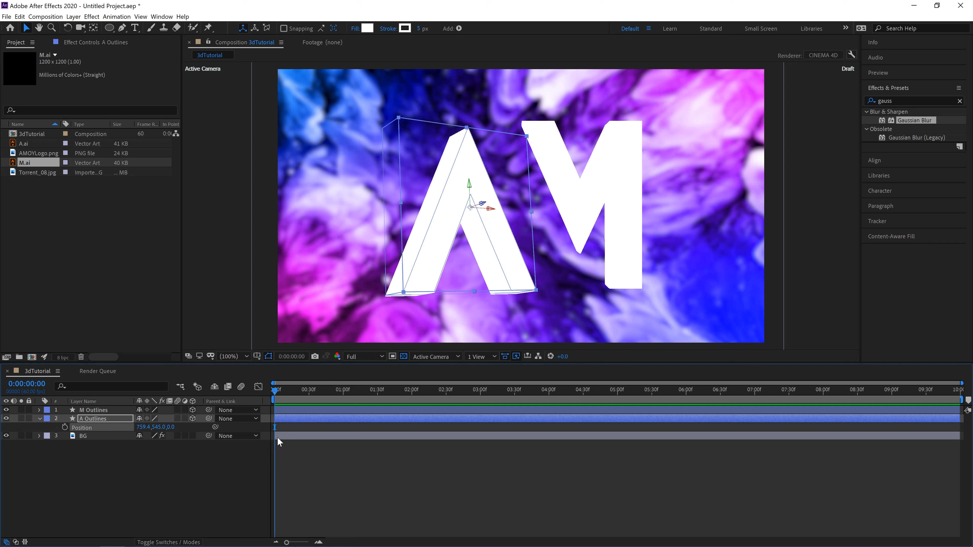
click(65, 450)
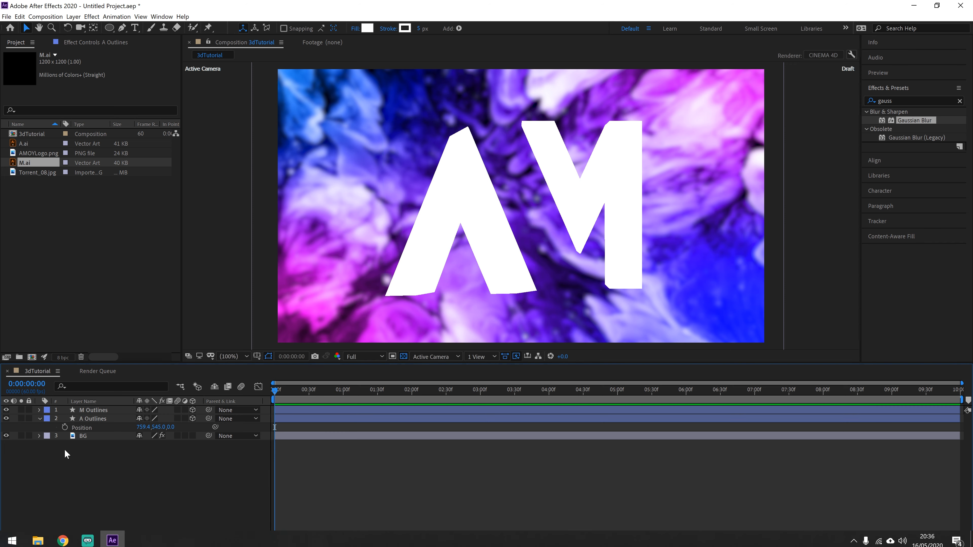
Step: Set all three Orientation values of the A Outlines layer to 0° so the letter faces the front
click(40, 419)
click(39, 418)
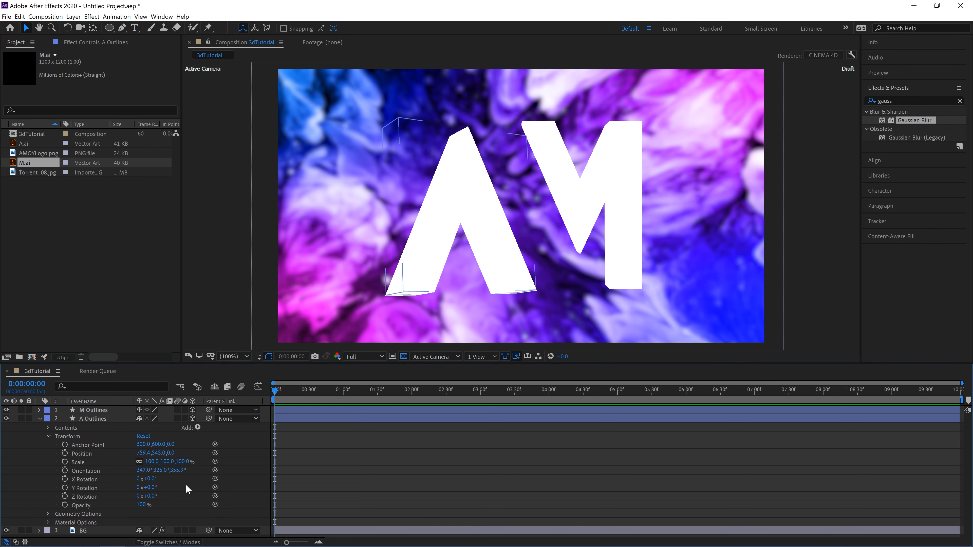
click(143, 470)
text(0)
key(Tab)
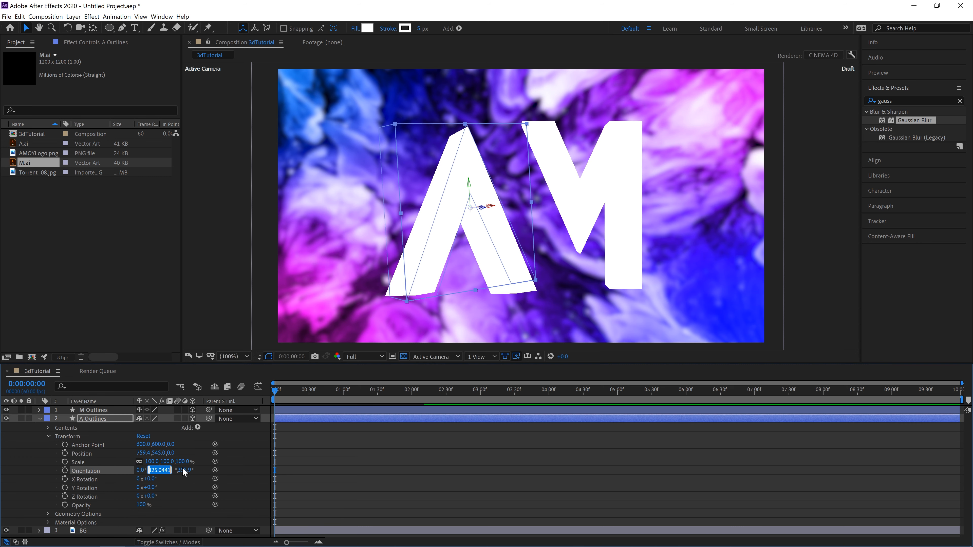
text(0)
key(Tab)
text(0)
key(Tab)
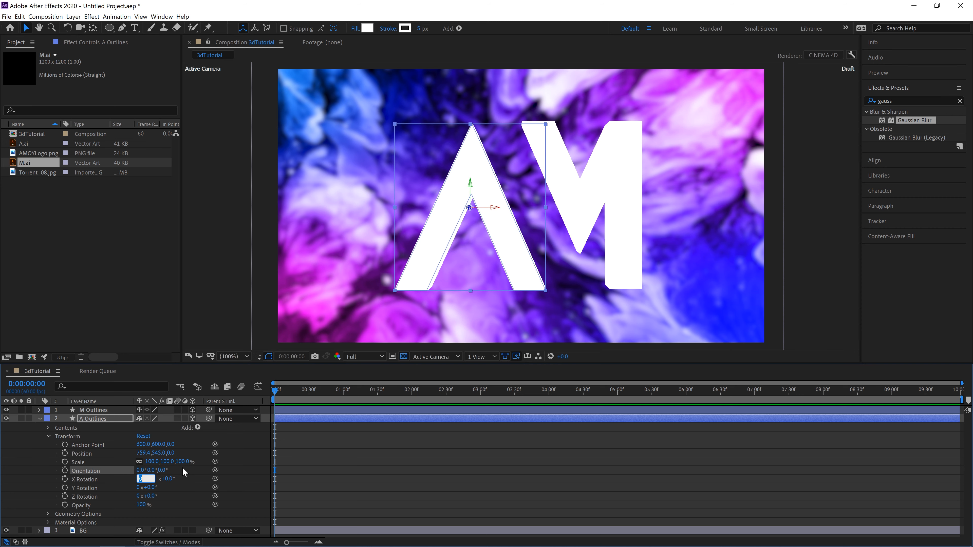
click(39, 419)
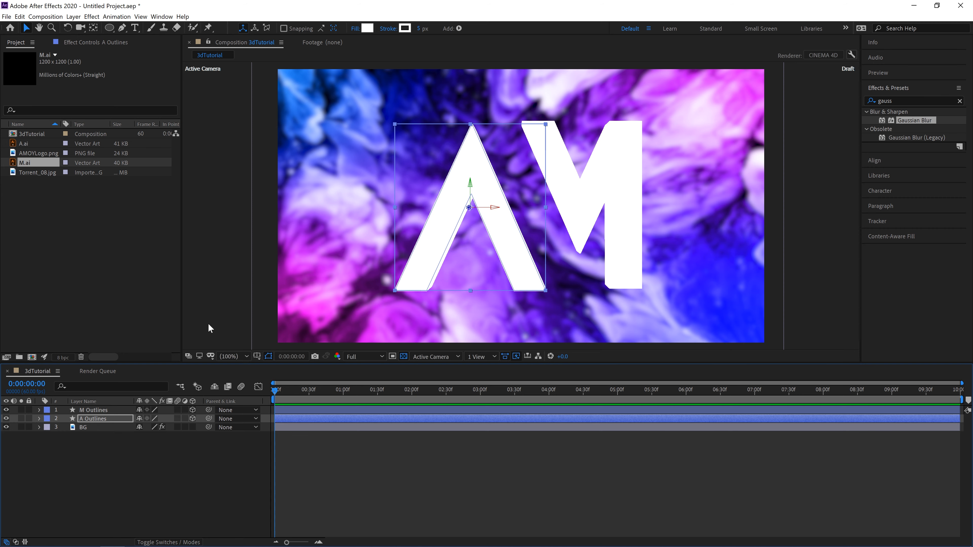
Step: Nudge the A Outlines layer slightly right toward the M
click(505, 245)
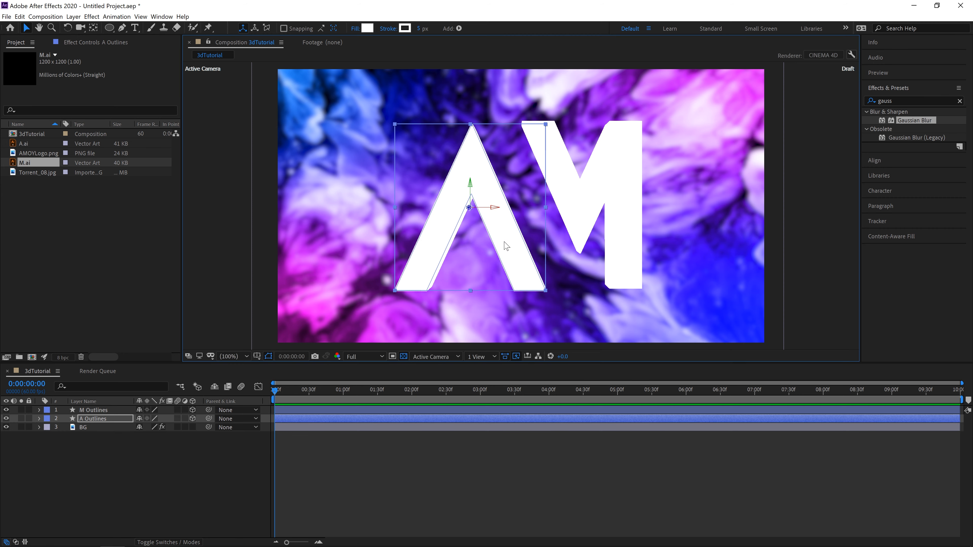
key(shift+Right)
key(shift+Right)
key(shift+Right)
key(shift+Right)
key(shift+Right)
key(shift+Right)
key(shift+Right)
key(shift+Left)
key(shift+Left)
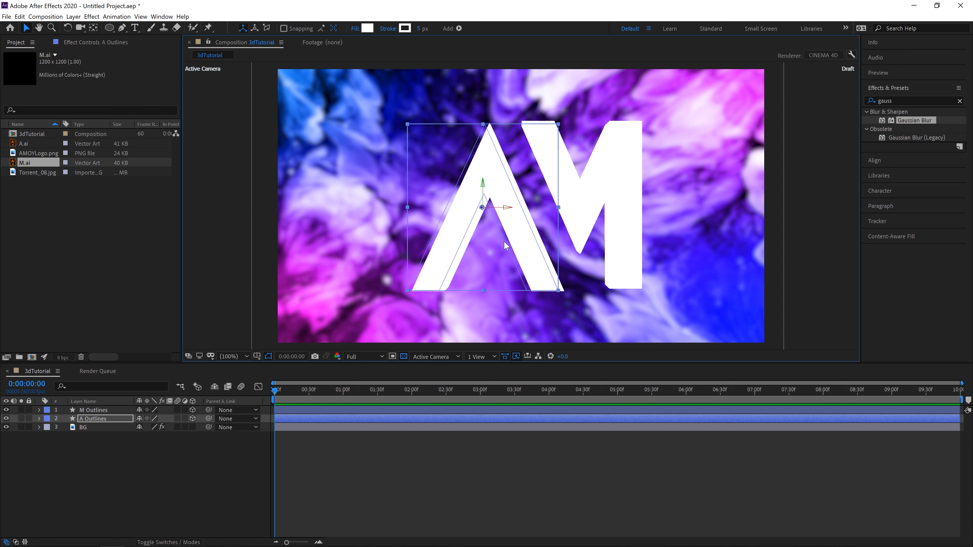
Step: Nudge the M Outlines layer left until it fits closely against the slanted right side of the A
click(106, 410)
key(shift+Left)
key(shift+Left)
key(shift+Left)
key(shift+Left)
key(shift+Left)
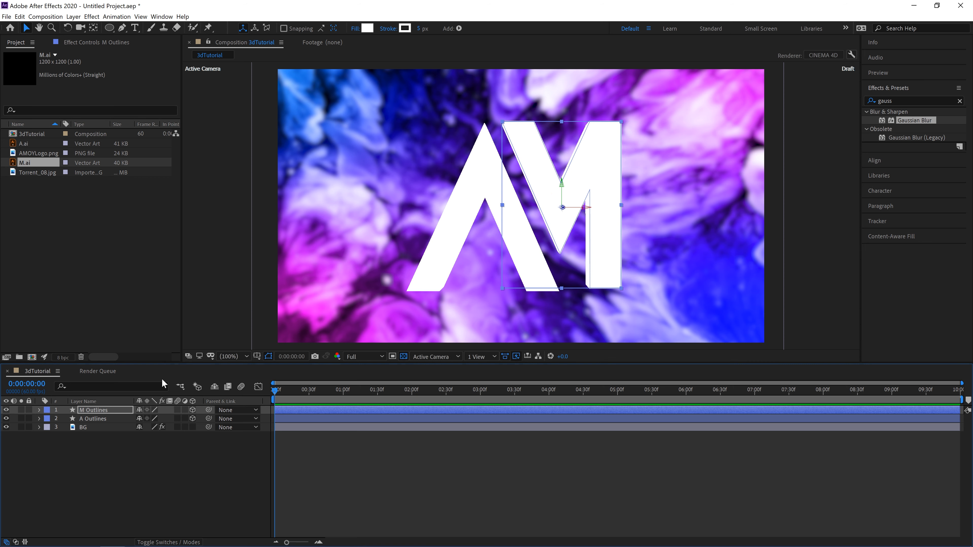
click(91, 484)
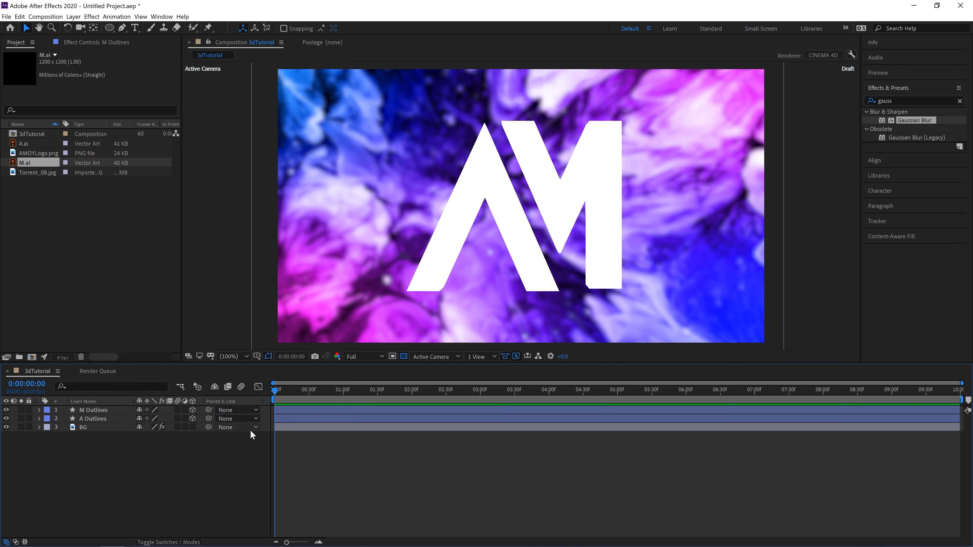
Step: Add a two-node camera named Camera 1 with the 50mm preset to the composition
right_click(178, 458)
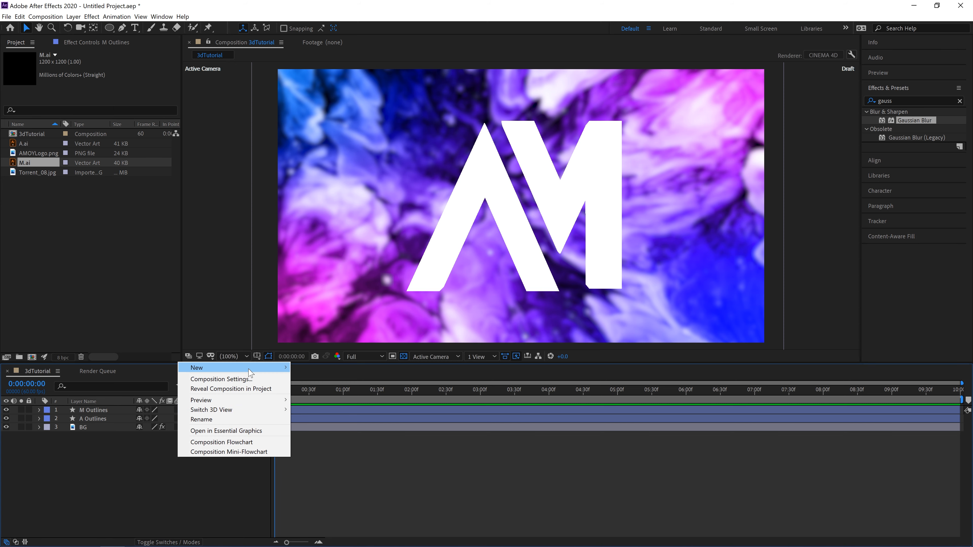
mouse_move(252, 368)
click(315, 408)
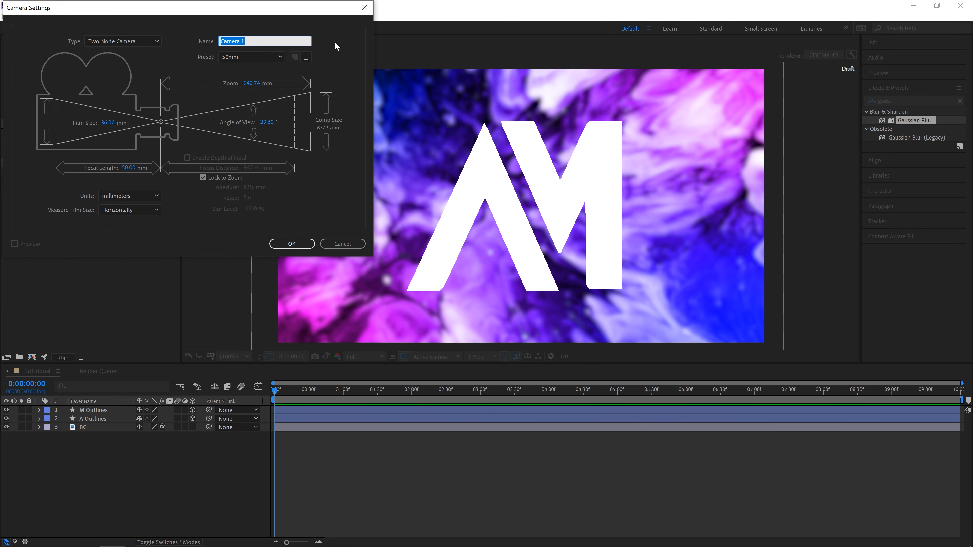
click(298, 244)
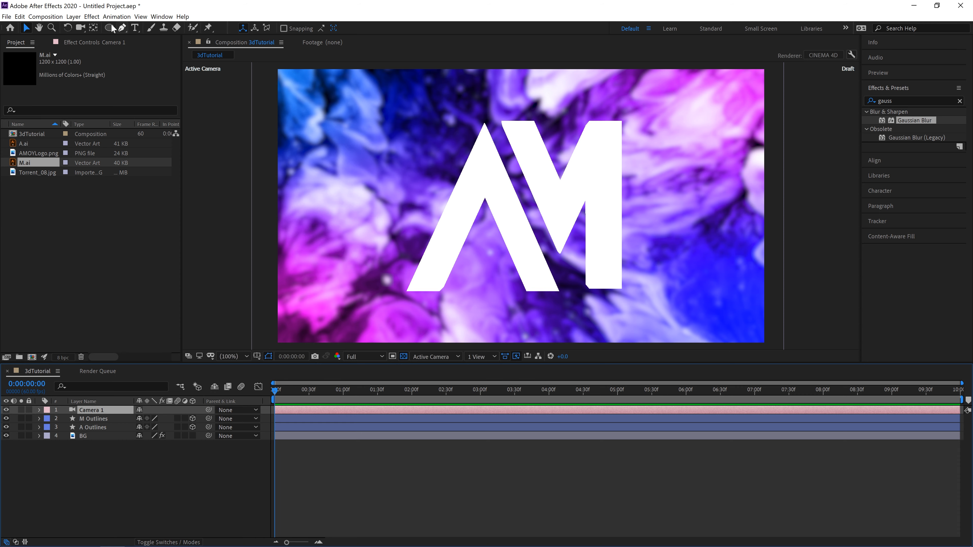
click(67, 27)
click(352, 270)
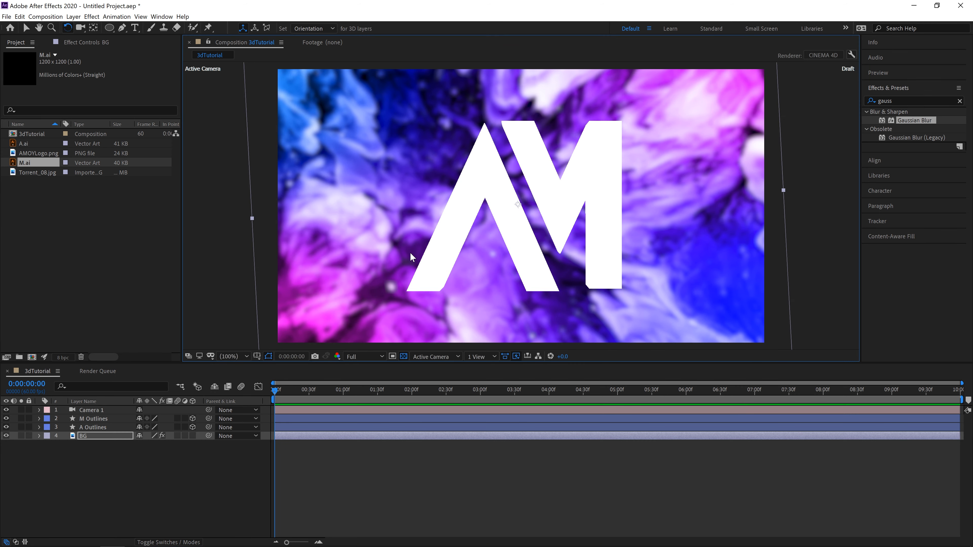
key(ctrl+z)
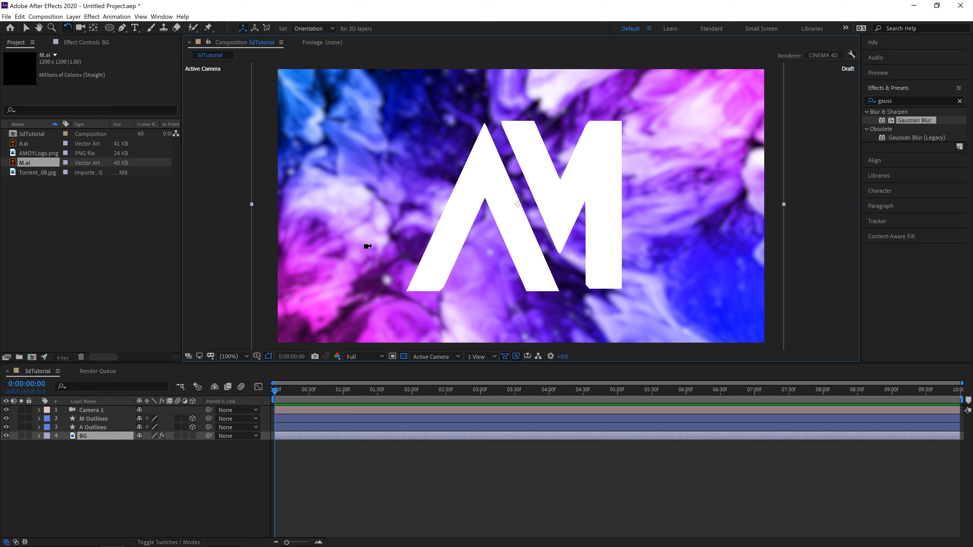
Step: Orbit the camera around the AM letters, switch Camera 1 off and on for comparison, and orbit back to a near-frontal view
key(c)
key(c)
drag(474, 181, 502, 176)
drag(524, 197, 660, 193)
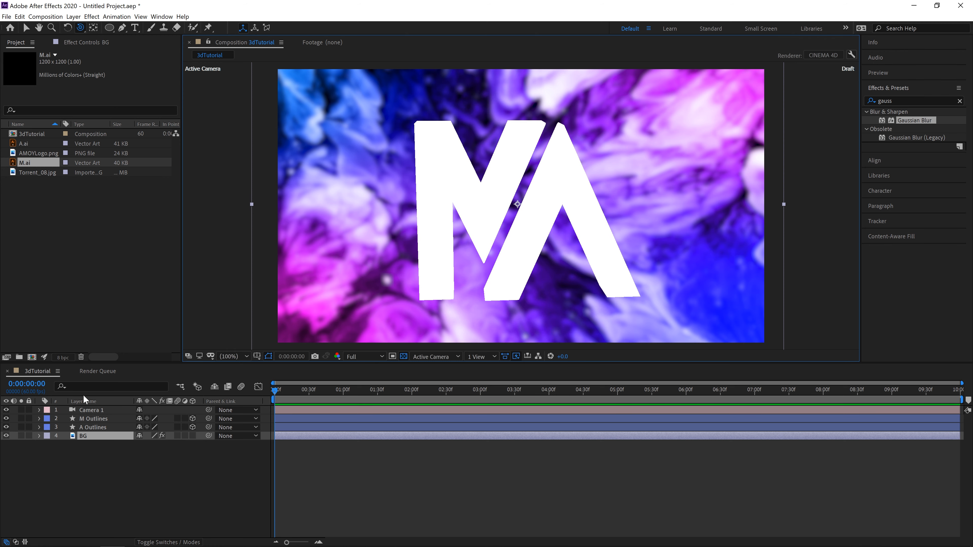
click(6, 410)
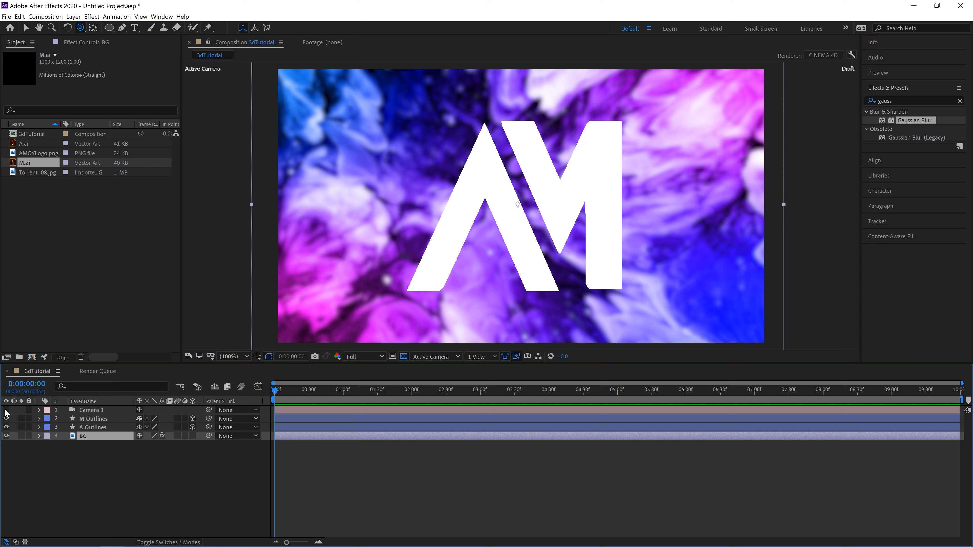
click(6, 410)
drag(617, 225, 572, 273)
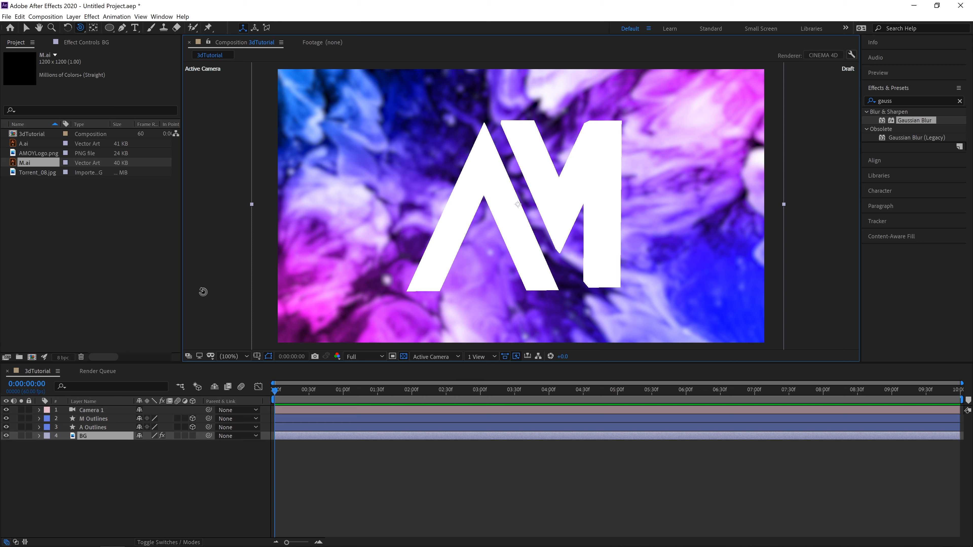
Step: In the A Outlines layer's Material Options, turn on Casts Shadows and set Reflection Intensity to 100%
click(62, 473)
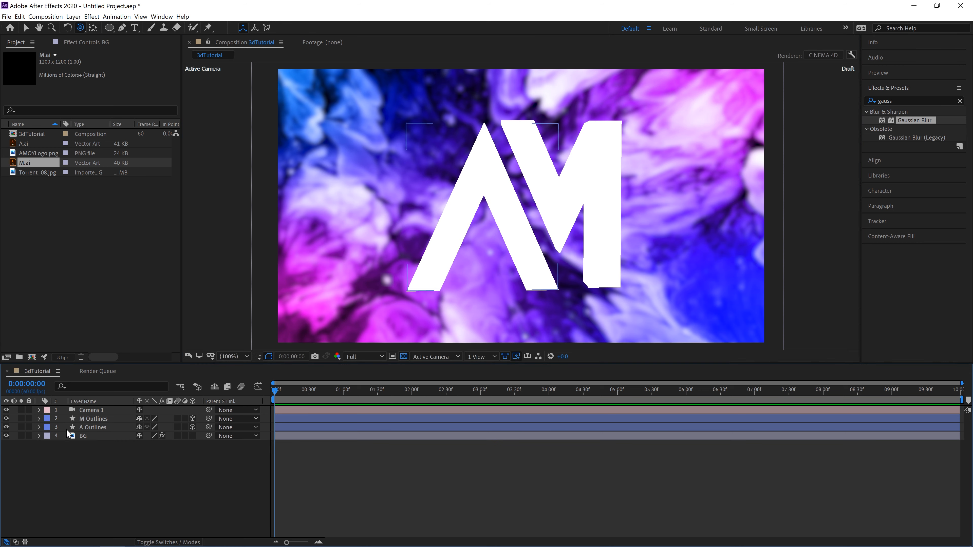
click(39, 427)
click(48, 446)
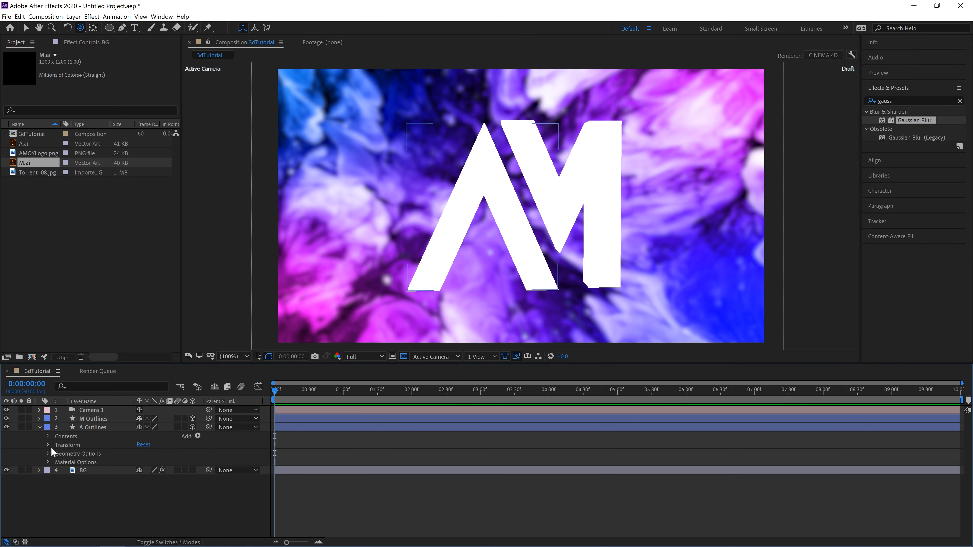
click(47, 462)
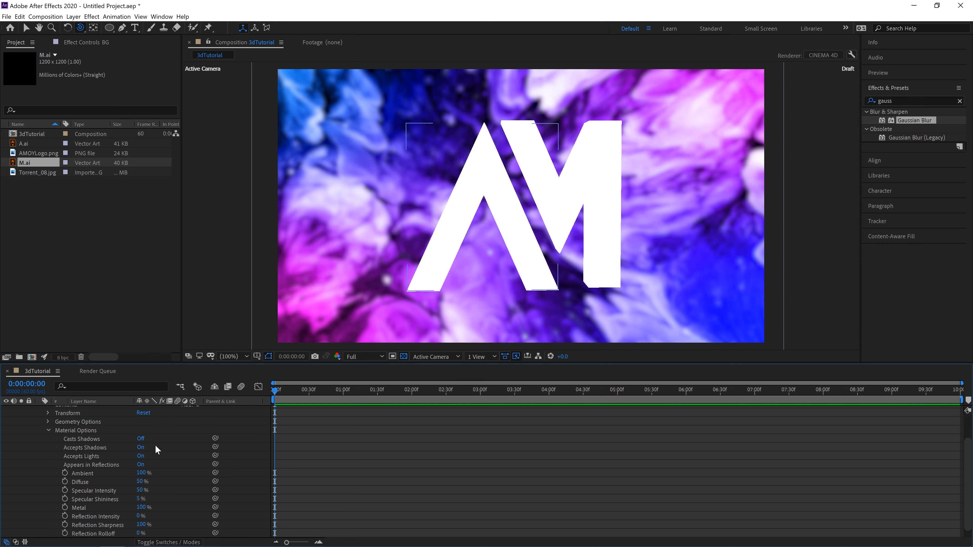
click(142, 439)
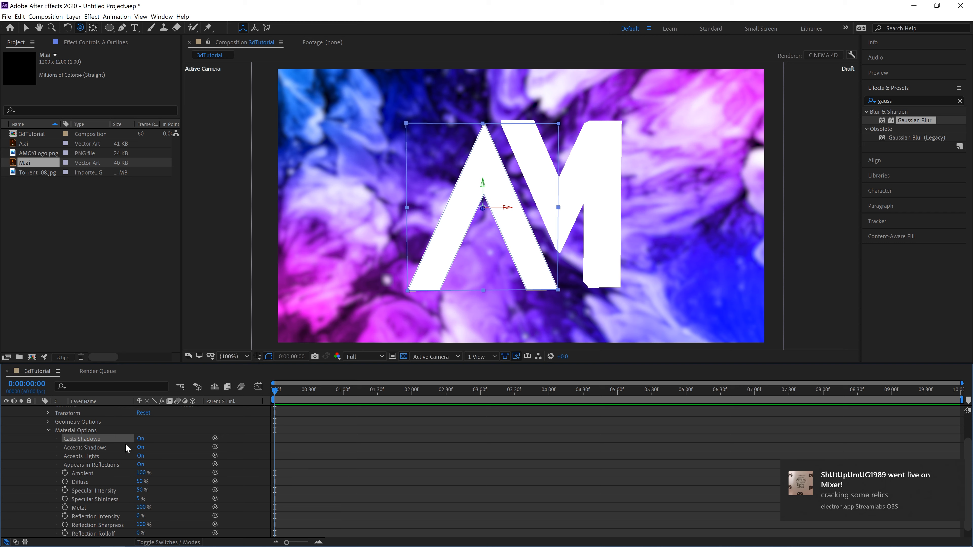
scroll(175, 447, down, 1)
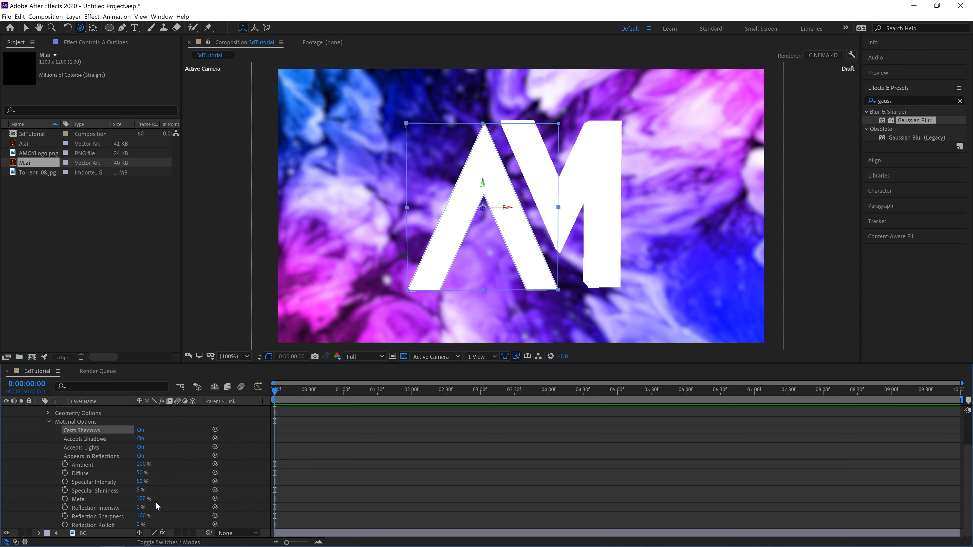
drag(138, 510, 142, 509)
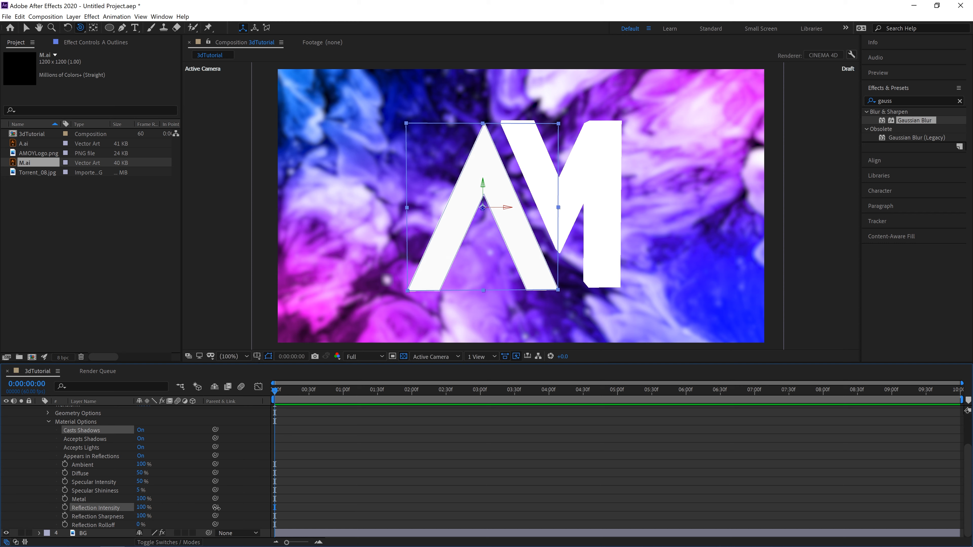
drag(217, 508, 254, 511)
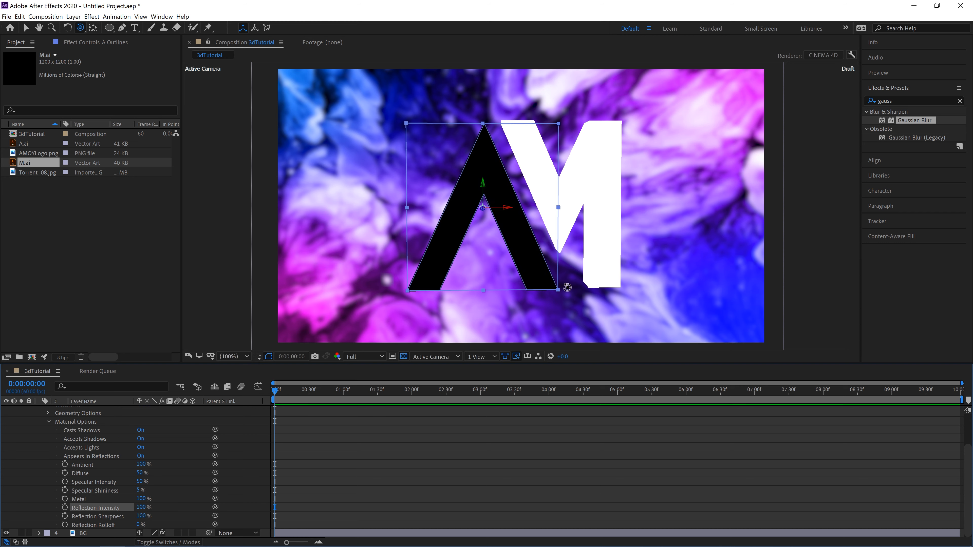
mouse_move(567, 288)
mouse_down()
mouse_move(630, 289)
mouse_move(576, 289)
mouse_move(615, 293)
mouse_move(563, 301)
mouse_move(574, 301)
mouse_up()
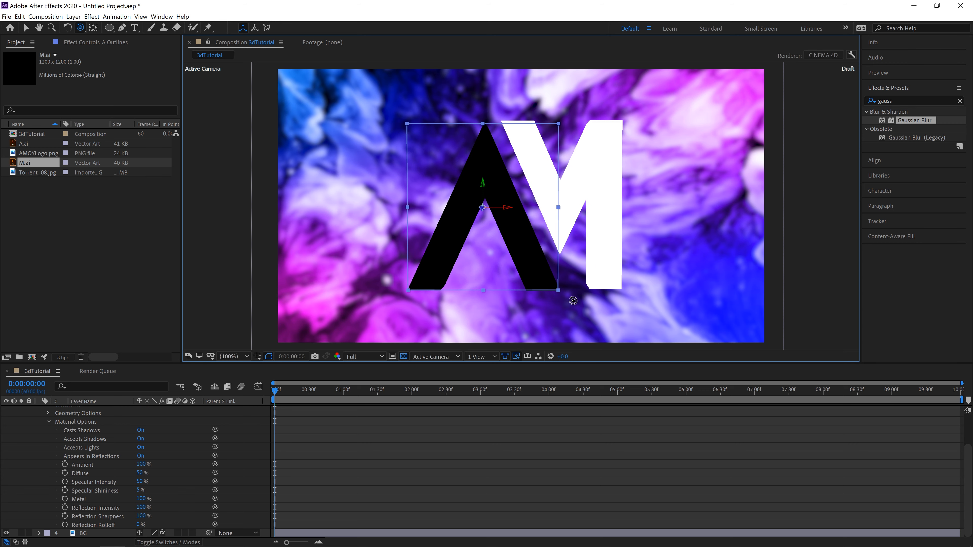
Step: Set the M Outlines layer's Reflection Intensity to 100% and collapse both letter layers' properties
click(46, 422)
scroll(38, 417, up, 2)
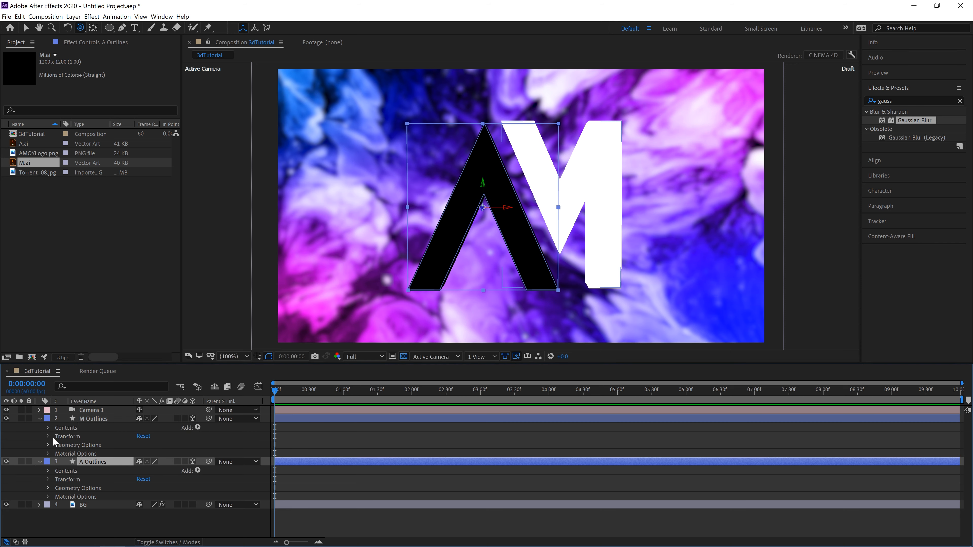
click(48, 453)
scroll(91, 452, down, 5)
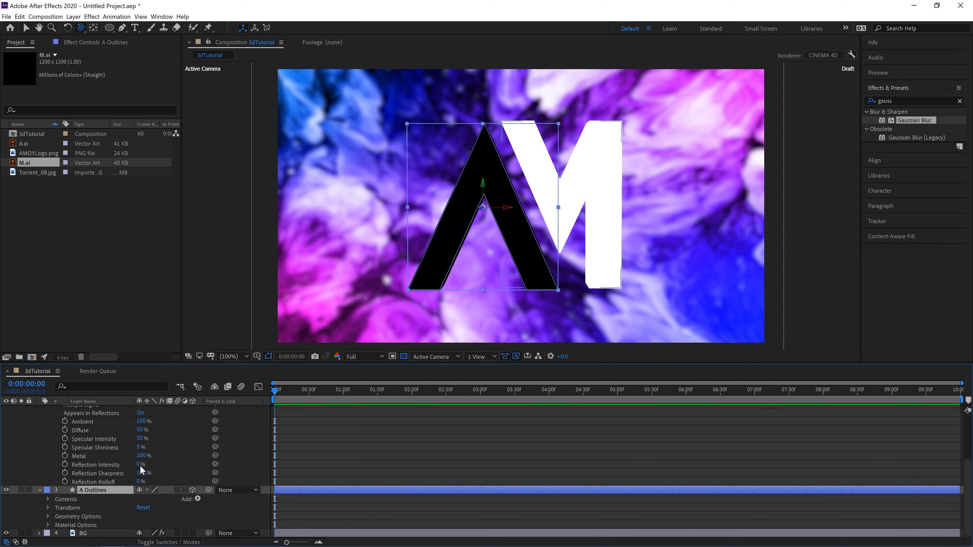
click(139, 465)
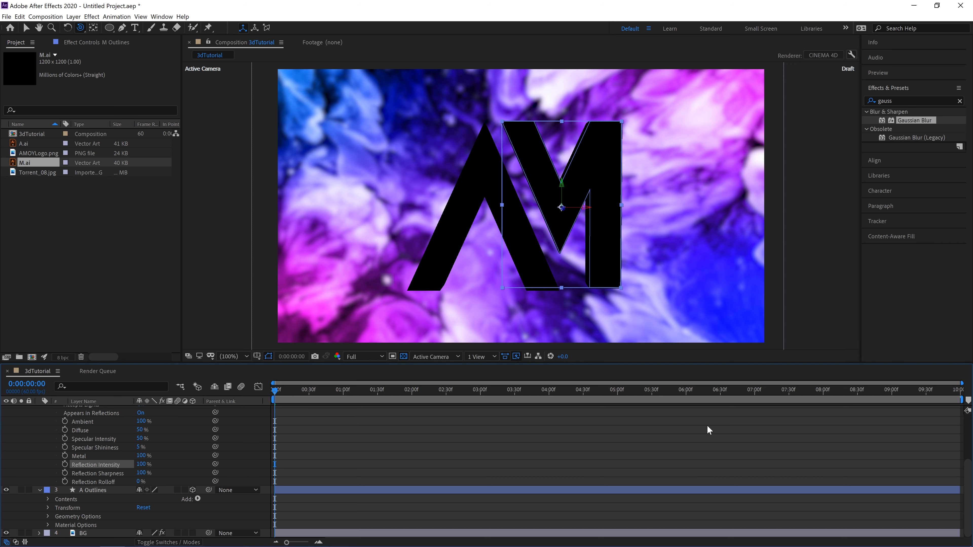
scroll(81, 440, up, 5)
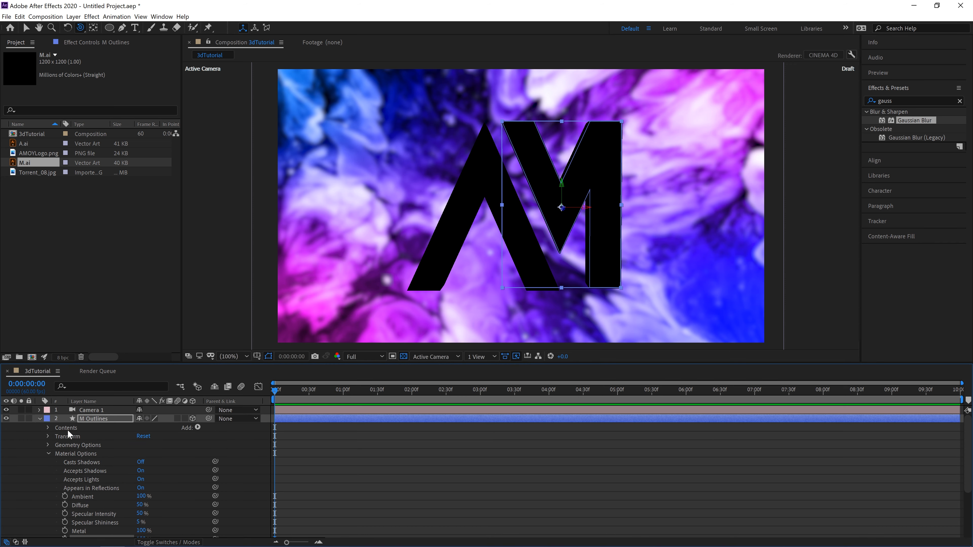
click(40, 418)
click(38, 427)
click(104, 462)
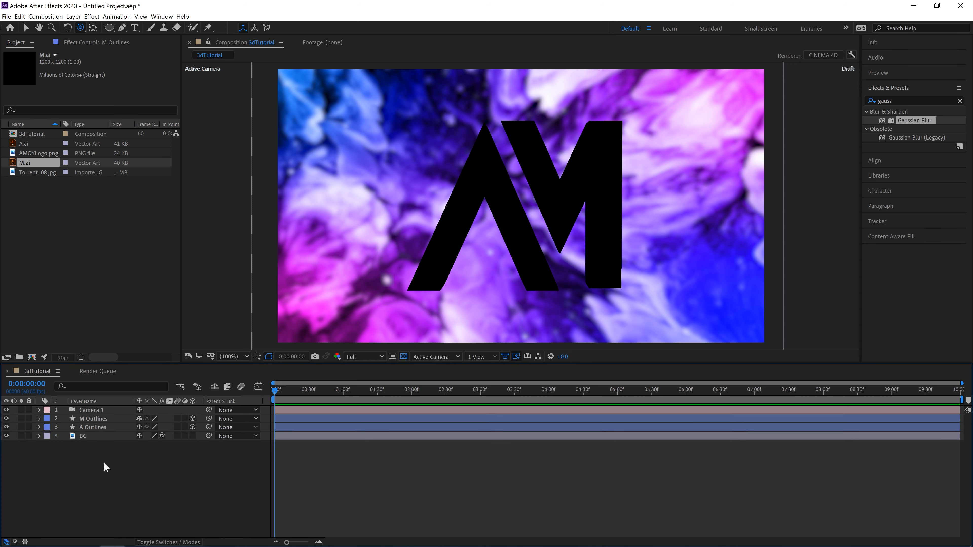
mouse_move(604, 199)
mouse_down()
mouse_move(574, 221)
mouse_move(598, 215)
mouse_move(617, 187)
mouse_up()
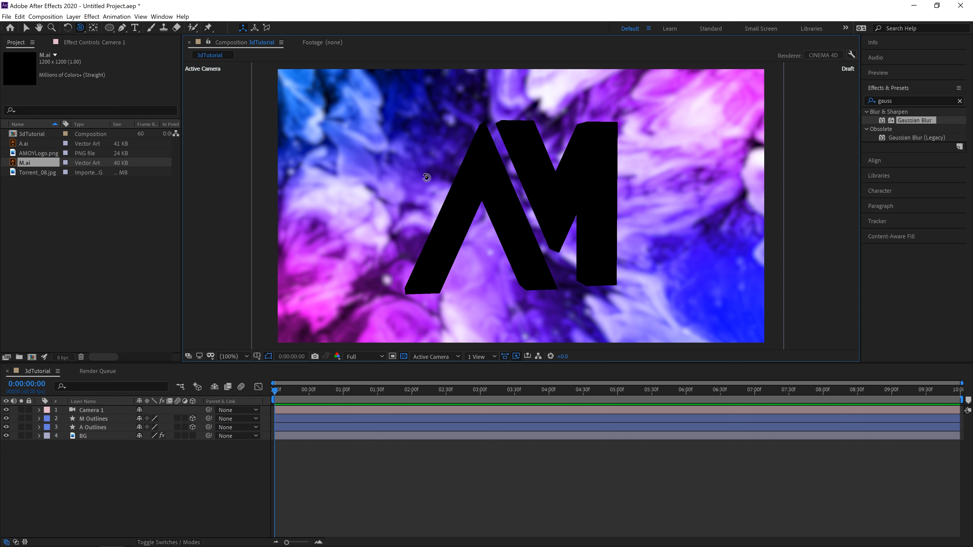
click(48, 186)
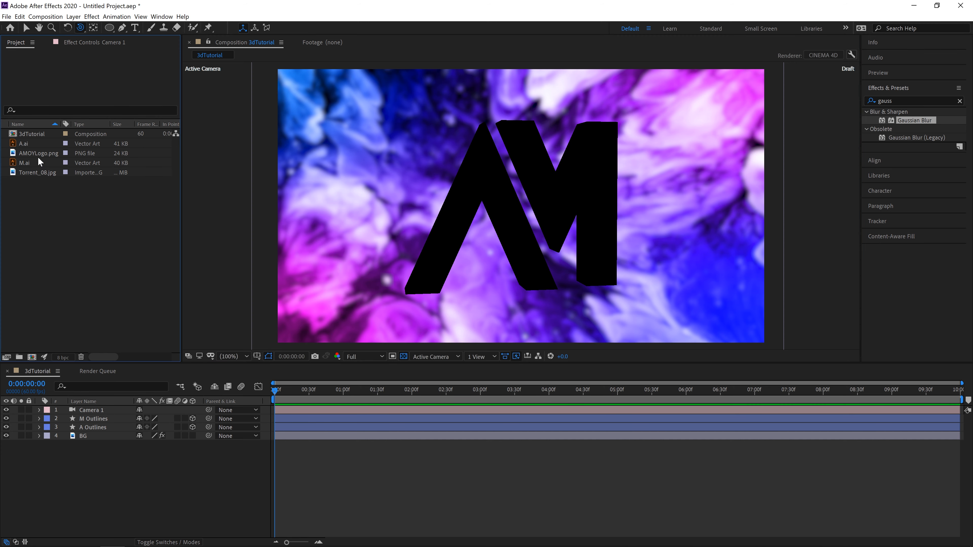
click(30, 172)
drag(40, 170, 89, 428)
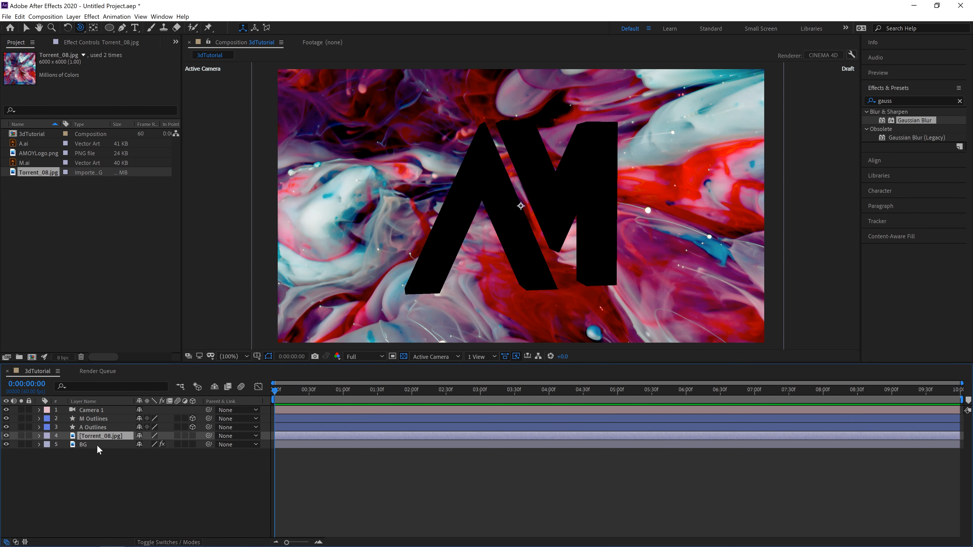
key(Delete)
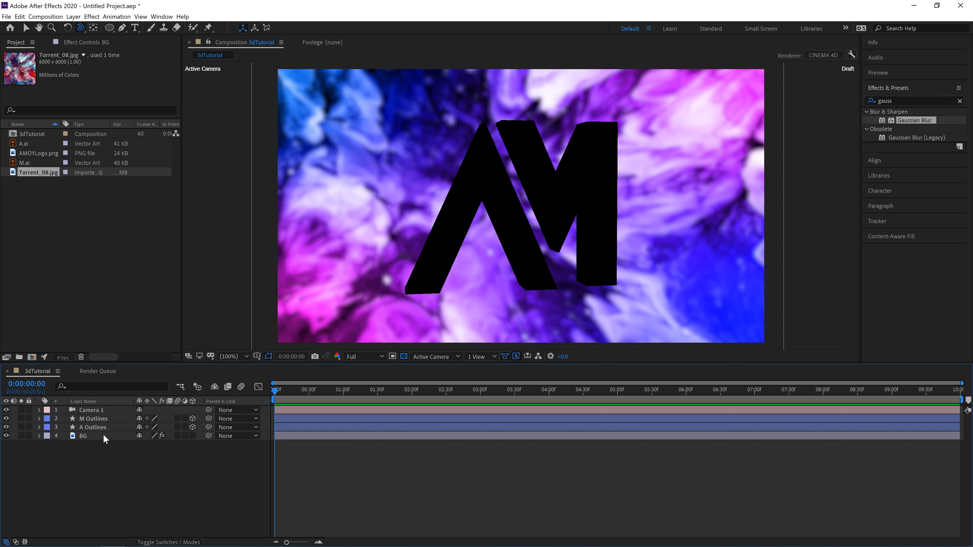
Step: Duplicate the BG layer and remove the Gaussian Blur effect from the copy
click(93, 434)
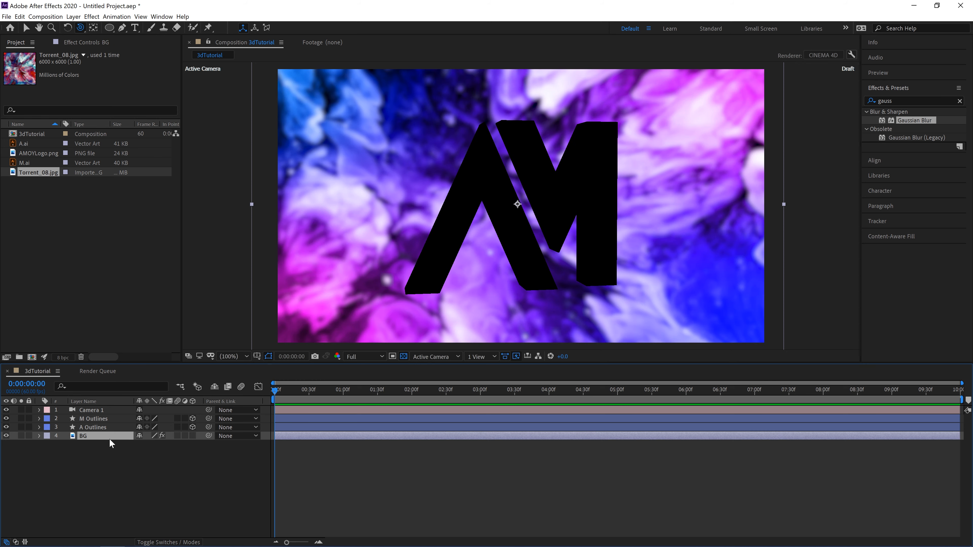
key(ctrl+d)
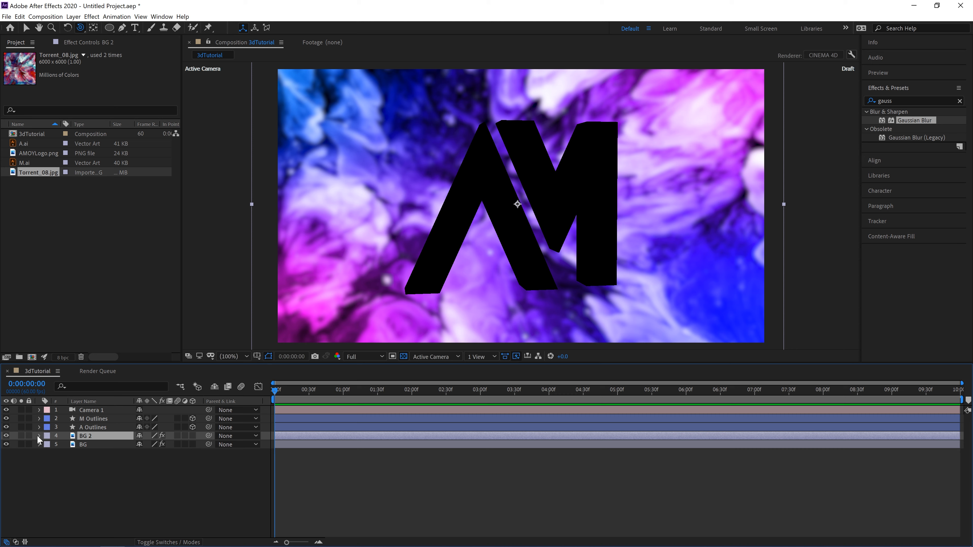
click(88, 42)
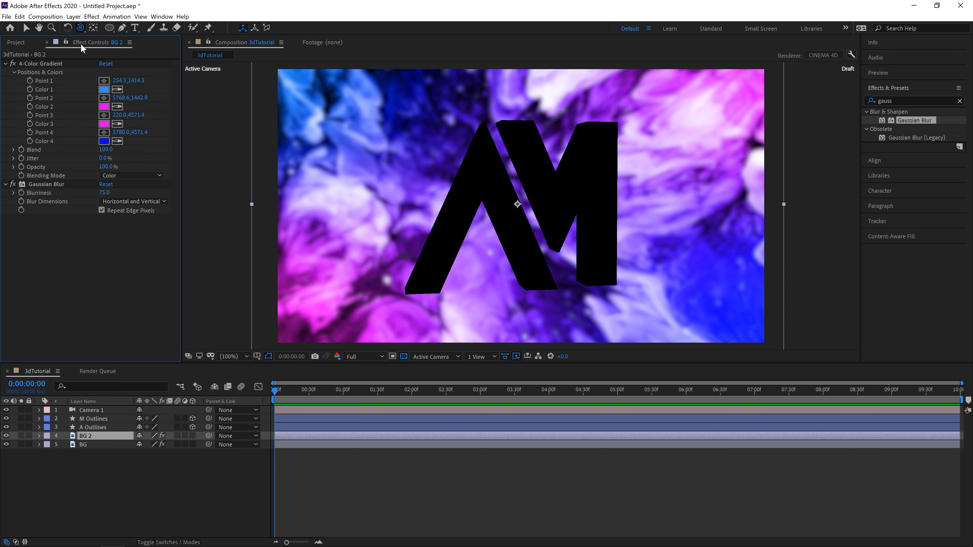
click(43, 183)
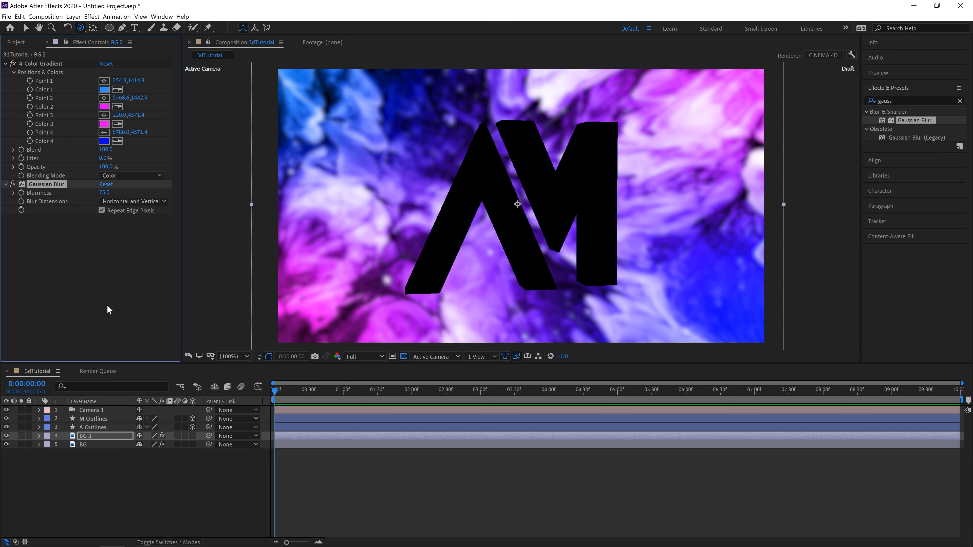
key(Delete)
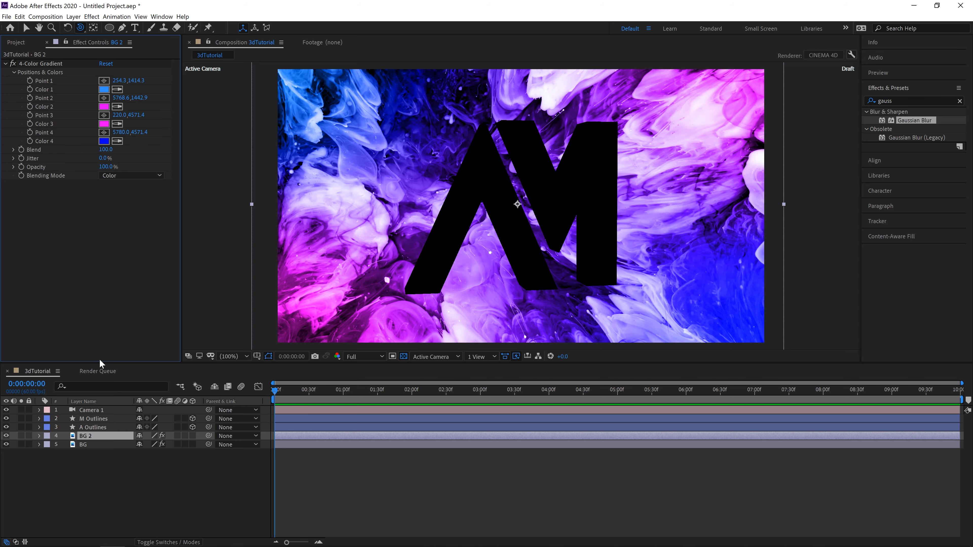
Step: Switch the BG 2 layer's visibility off and on repeatedly to compare the sharp and blurred backgrounds
click(6, 436)
click(6, 436)
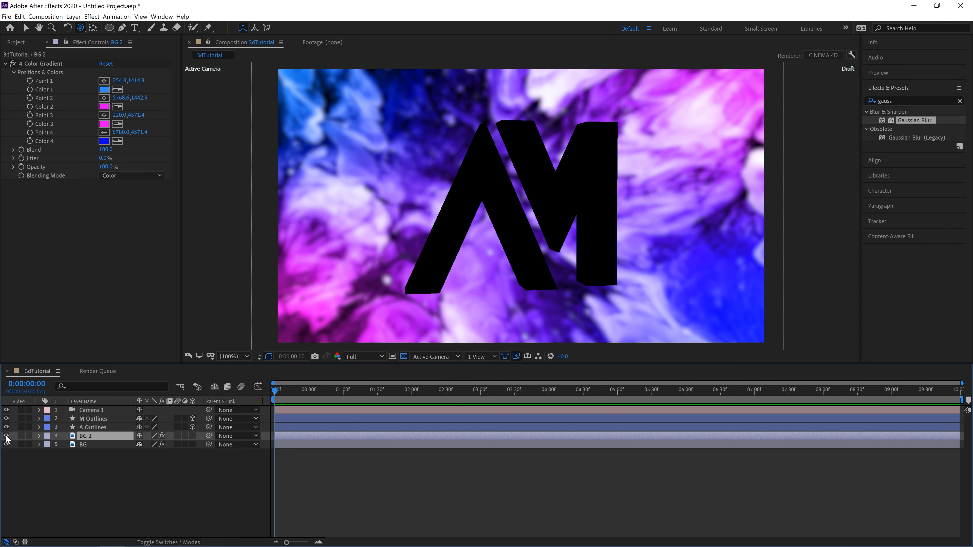
click(6, 437)
click(6, 436)
click(6, 436)
click(6, 436)
click(7, 436)
click(6, 436)
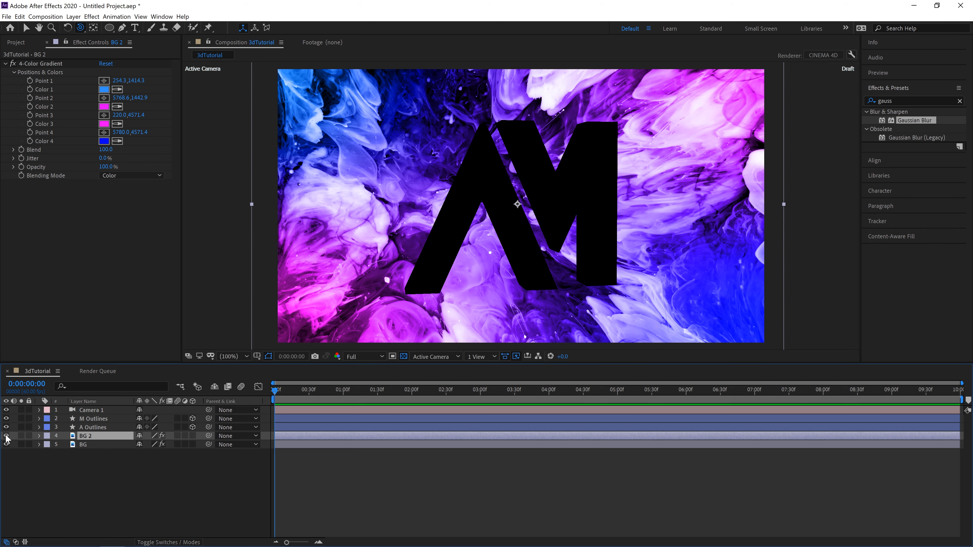
Step: Turn BG 2 into an environment layer and orbit the camera to check its reflections on the AM letters
right_click(86, 441)
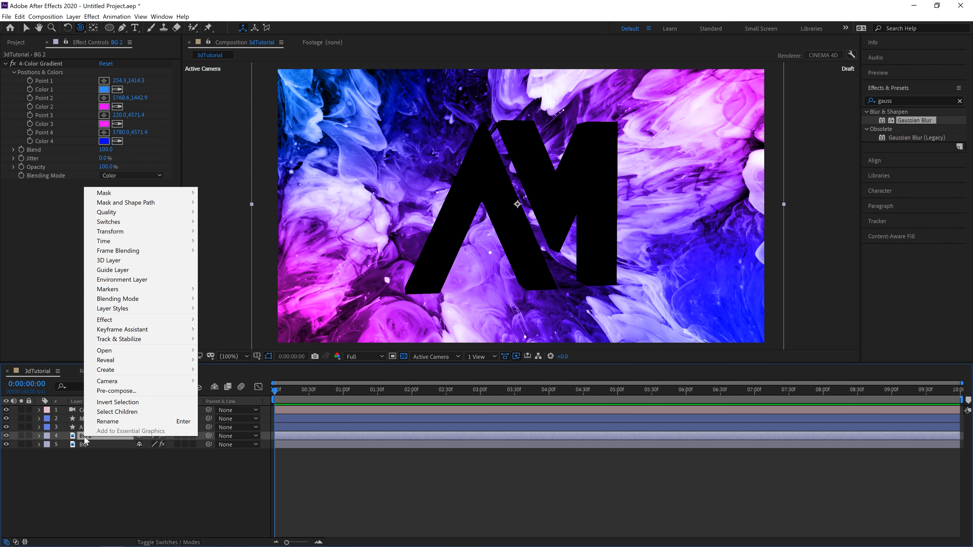
click(157, 284)
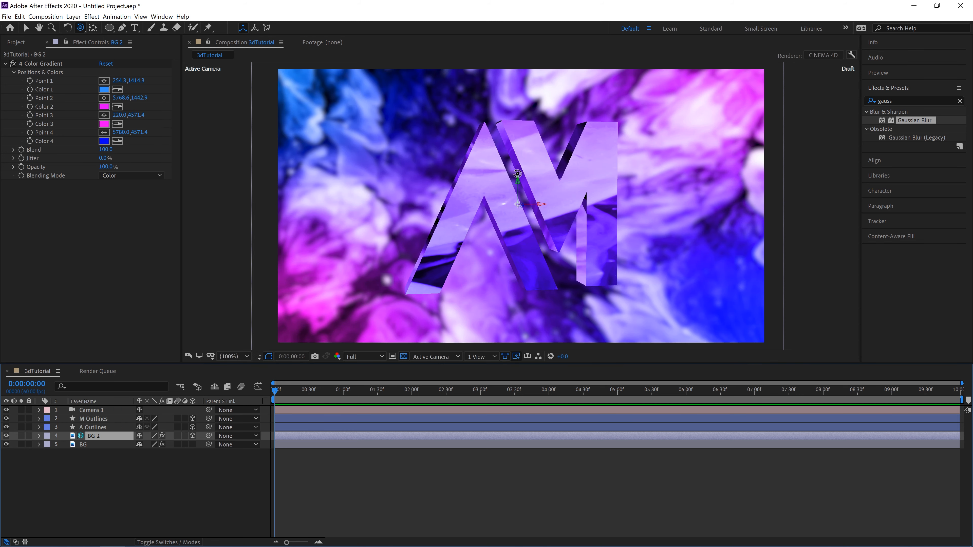
click(651, 237)
drag(636, 236, 613, 232)
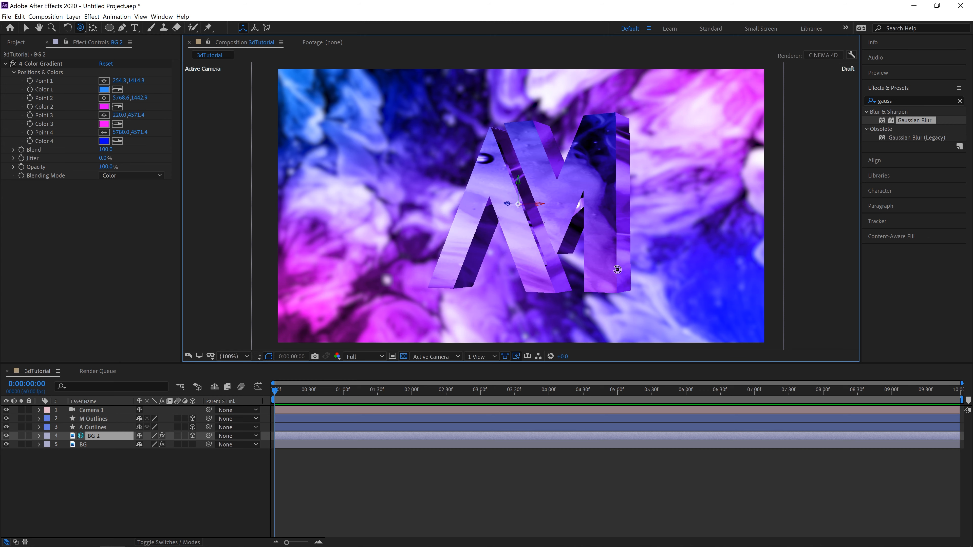
drag(631, 278, 645, 301)
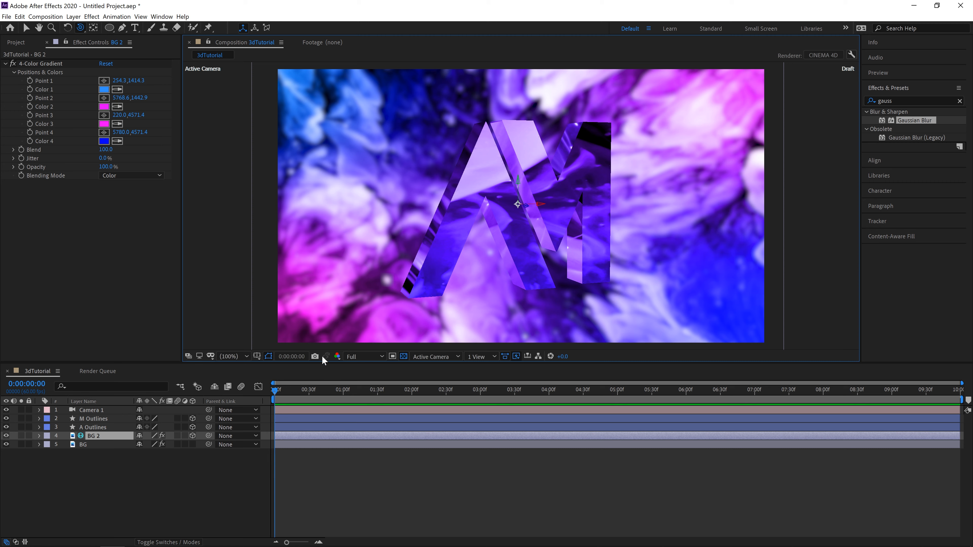
Step: Add a white spot light named Spot Light 1 with 100% intensity and shadow casting on
click(181, 489)
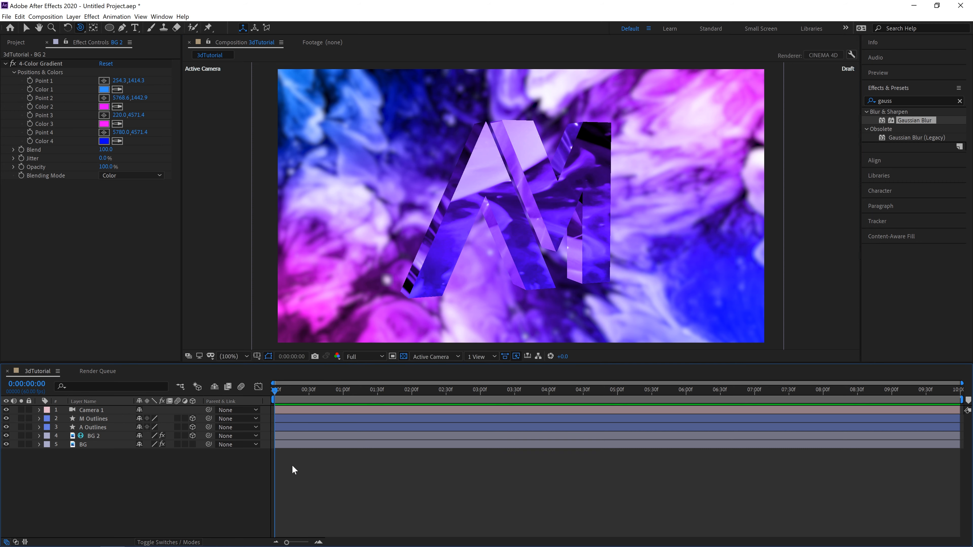
right_click(200, 487)
mouse_move(264, 393)
click(337, 420)
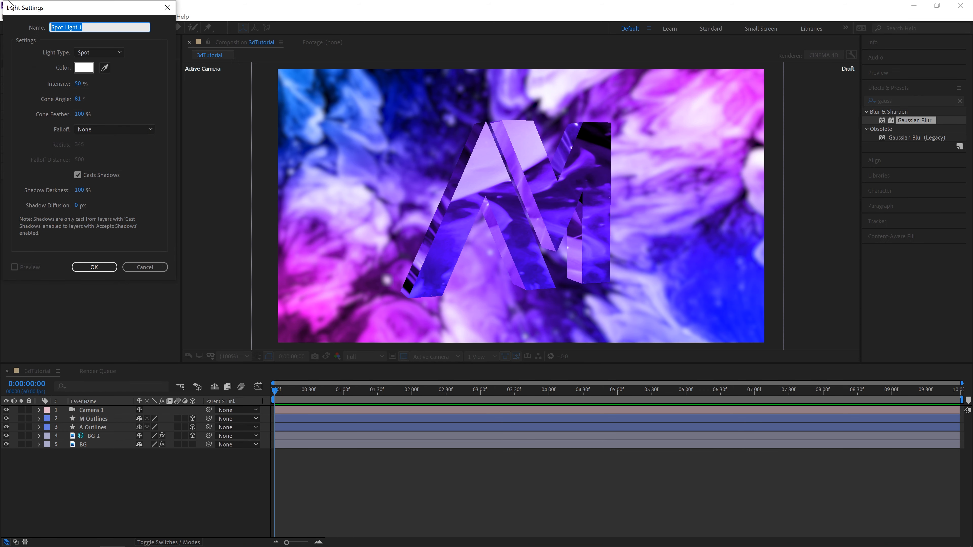
click(81, 85)
text(100)
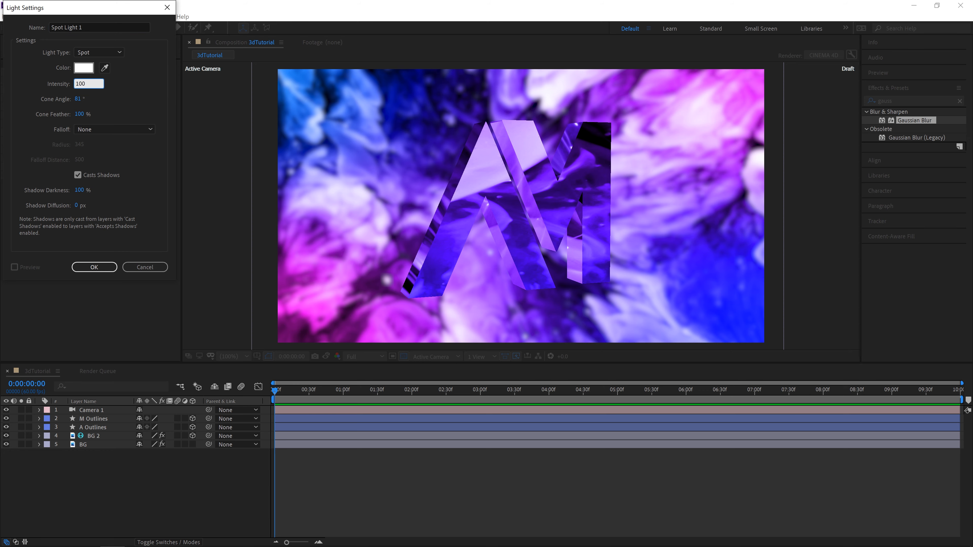
key(Return)
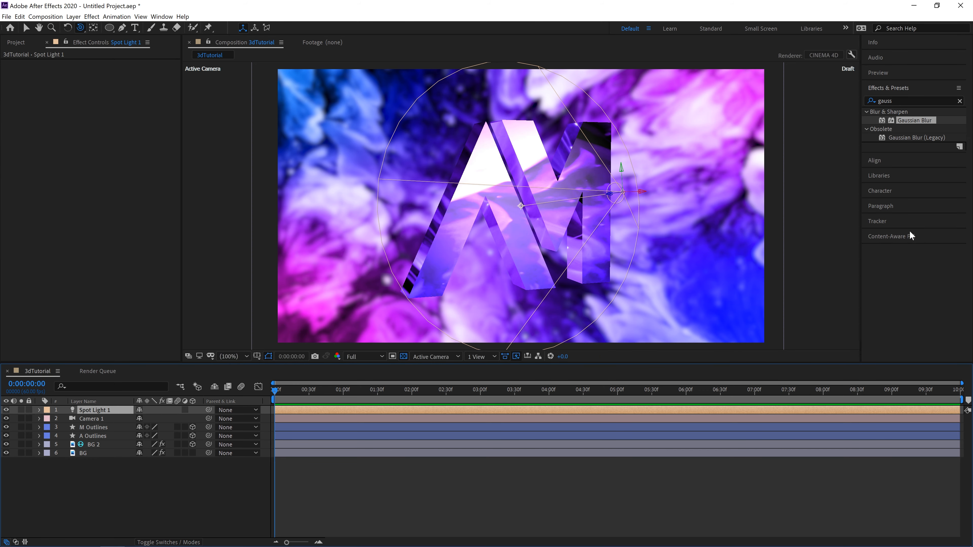
Step: Change Spot Light 1's colour to light blue
drag(694, 220, 663, 225)
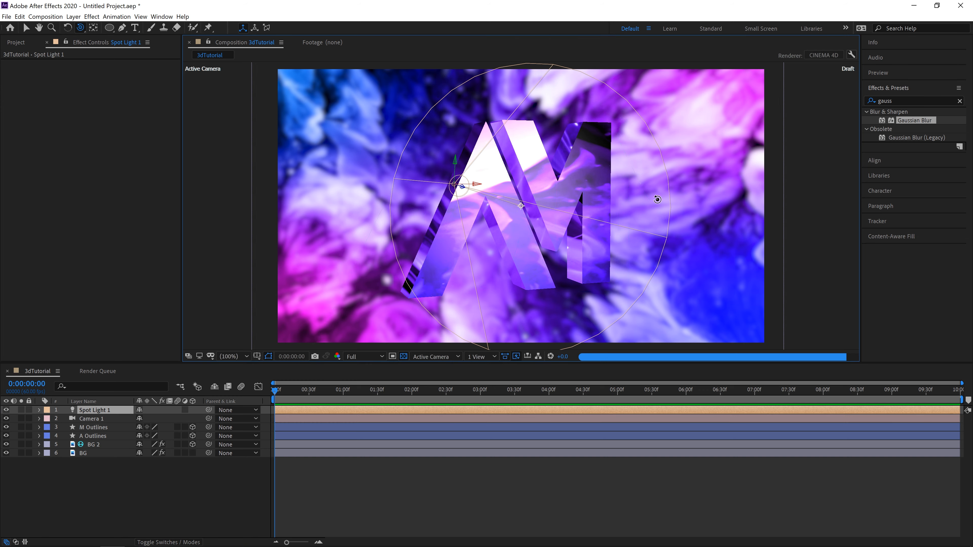
drag(730, 213, 726, 241)
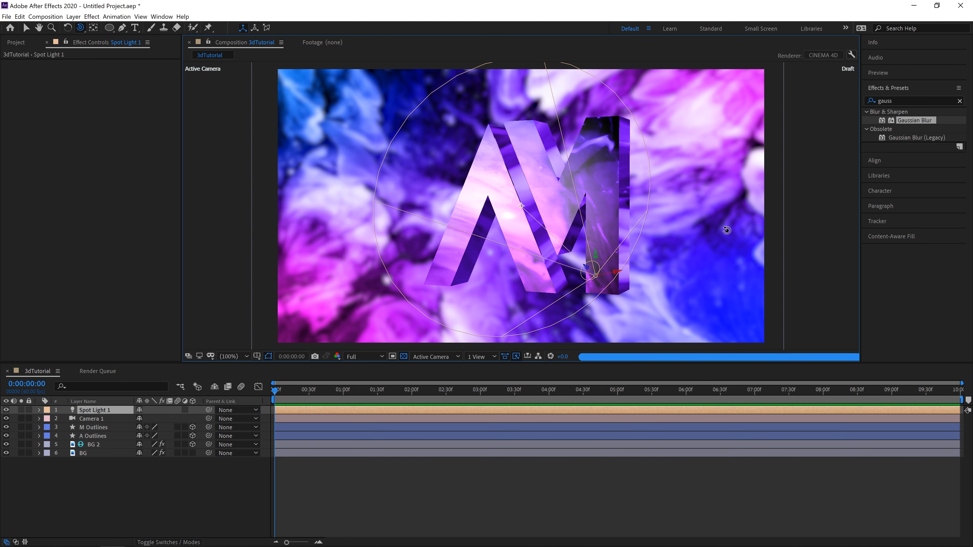
click(38, 410)
click(48, 428)
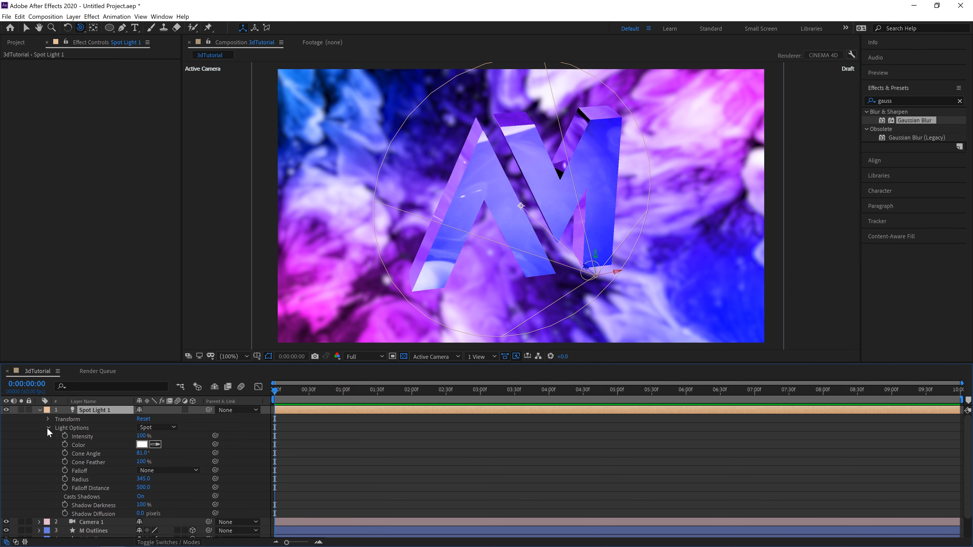
click(142, 445)
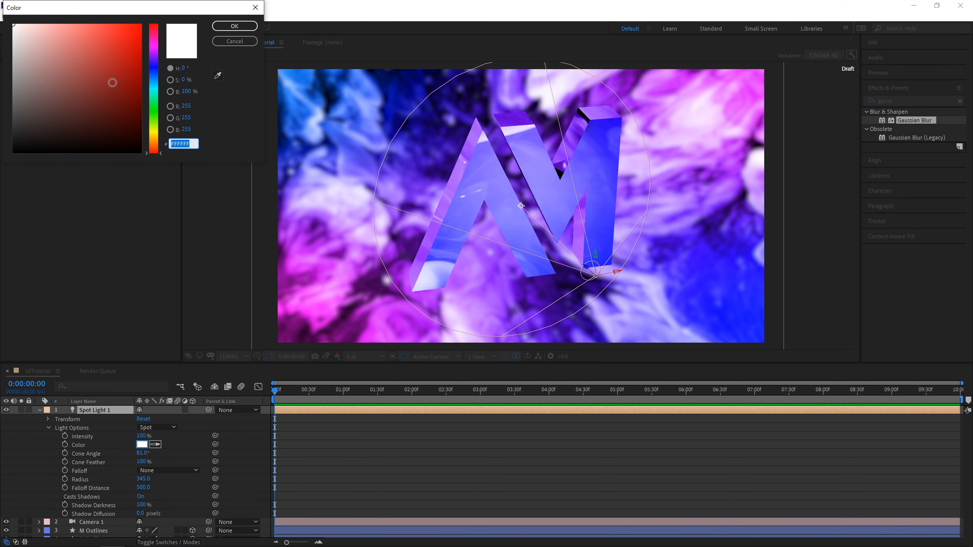
click(153, 84)
click(234, 25)
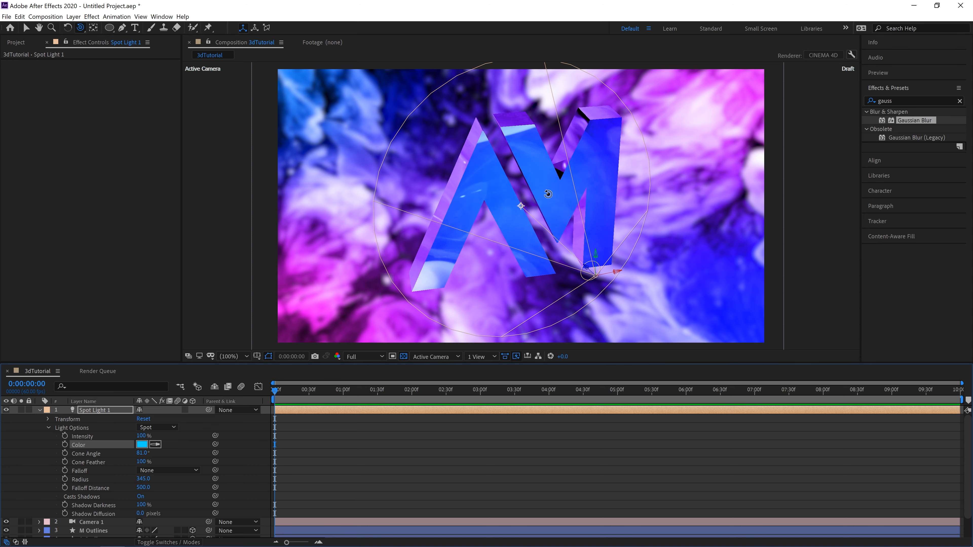
Step: Narrow Spot Light 1's cone angle to 16° and orbit the camera to check the light on the AM letters
drag(675, 265, 613, 253)
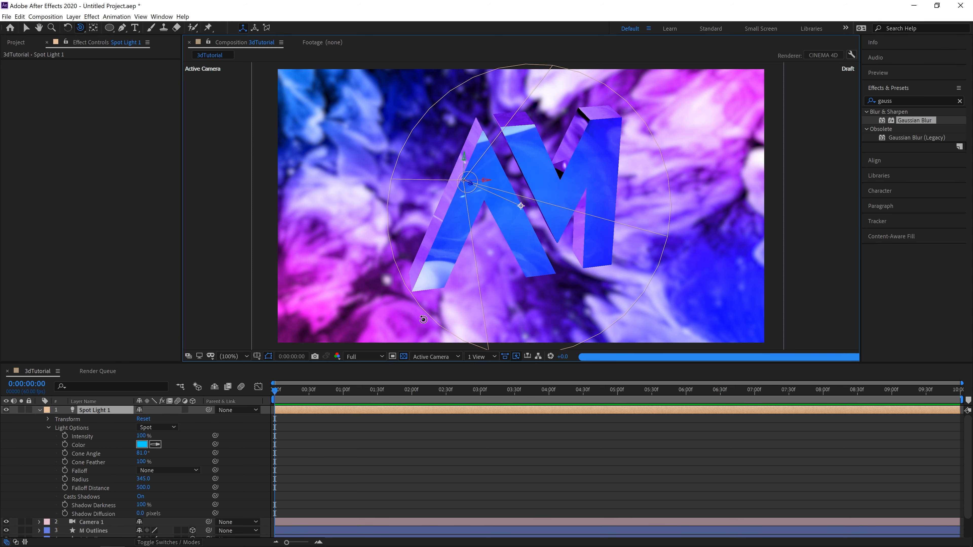
drag(142, 452, 111, 453)
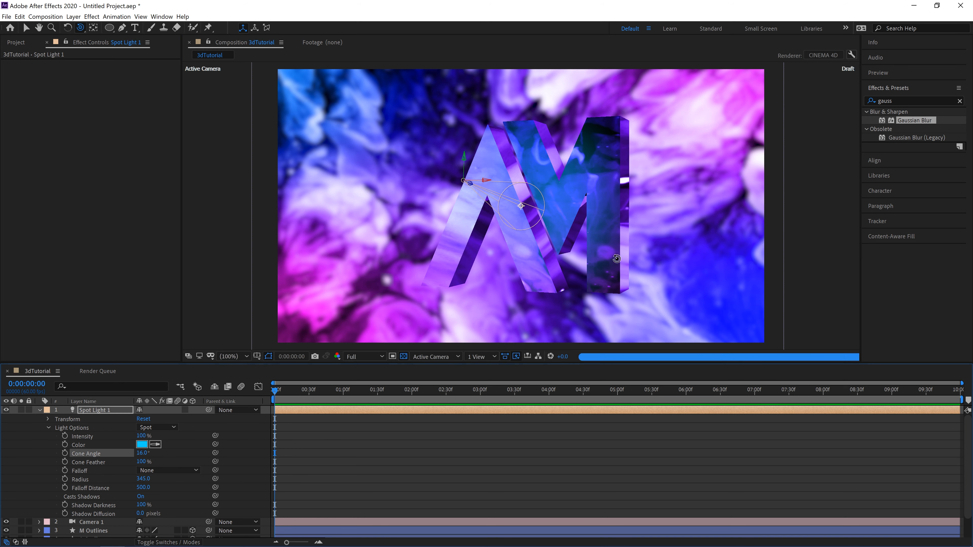
mouse_move(658, 238)
mouse_down()
mouse_move(678, 250)
mouse_move(667, 252)
mouse_up()
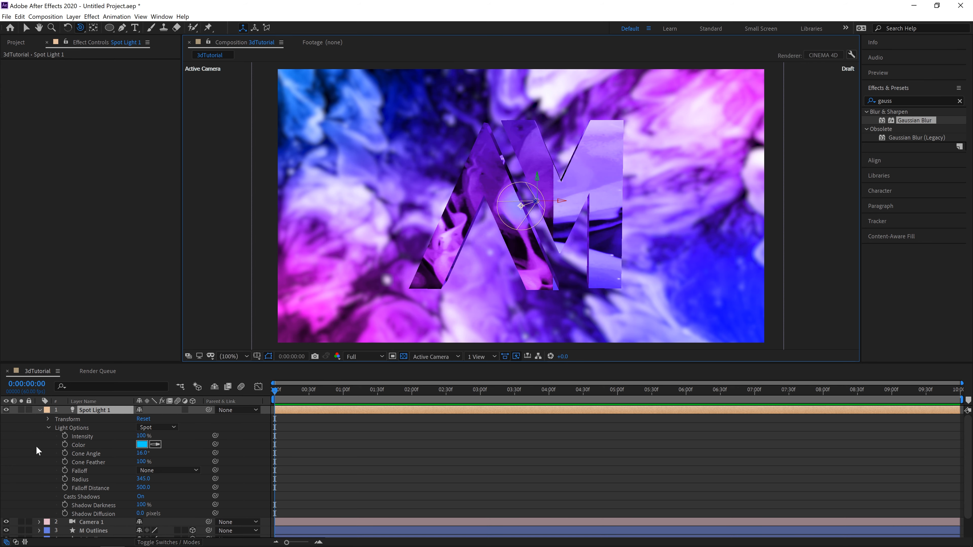
Step: Turn off Camera 1's visibility and widen Spot Light 1's cone angle to 69°
click(6, 522)
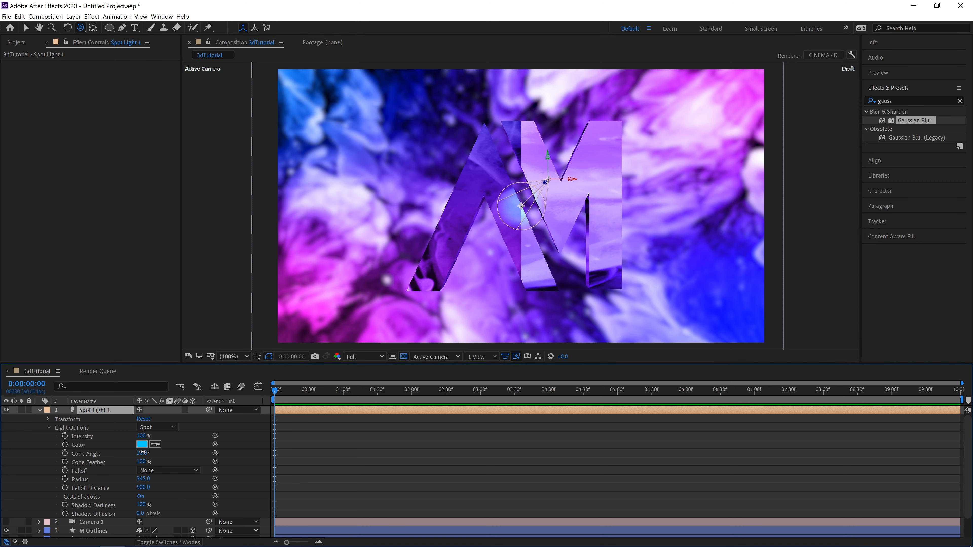
drag(141, 452, 172, 458)
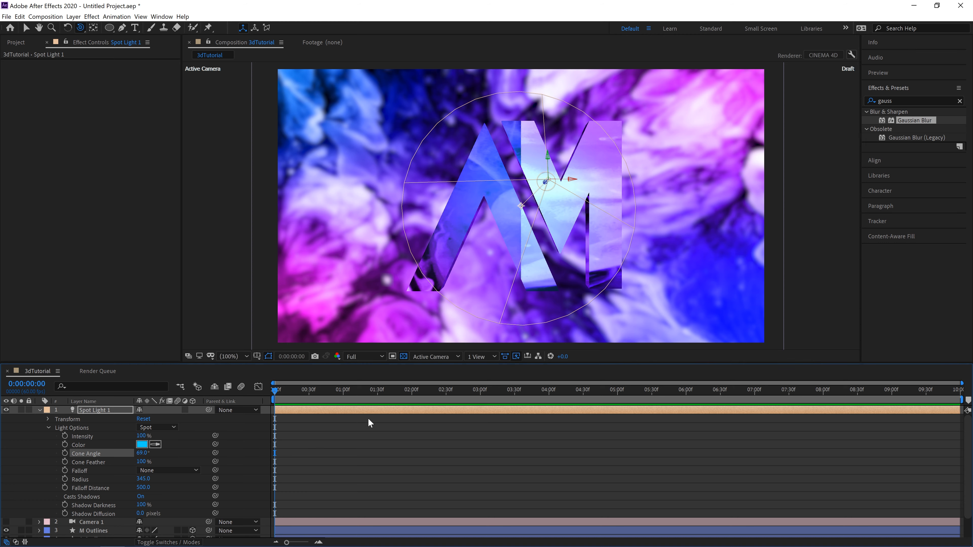
Step: Set Spot Light 1's colour to white (FFFFFF) and its radius to 349
click(142, 445)
text(FFFFFF)
click(226, 24)
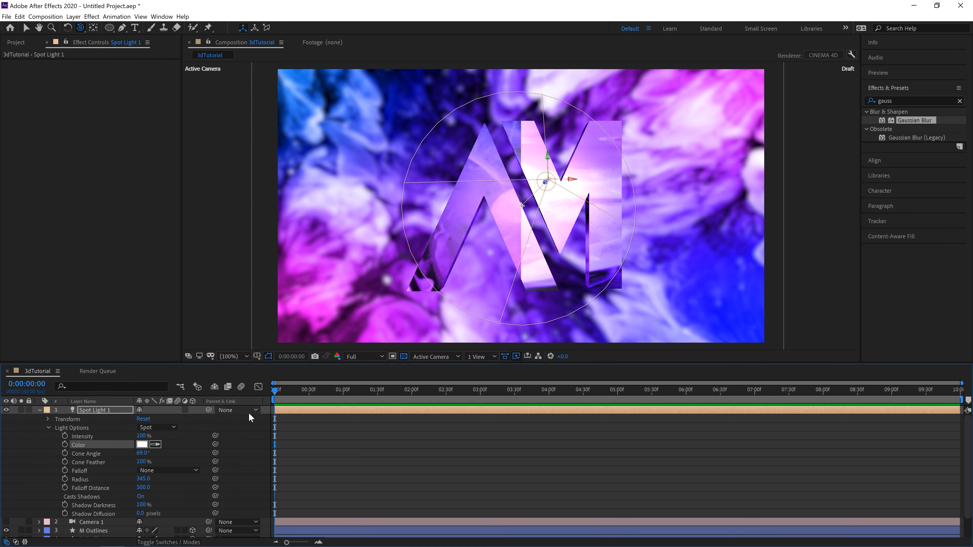
drag(145, 484, 147, 485)
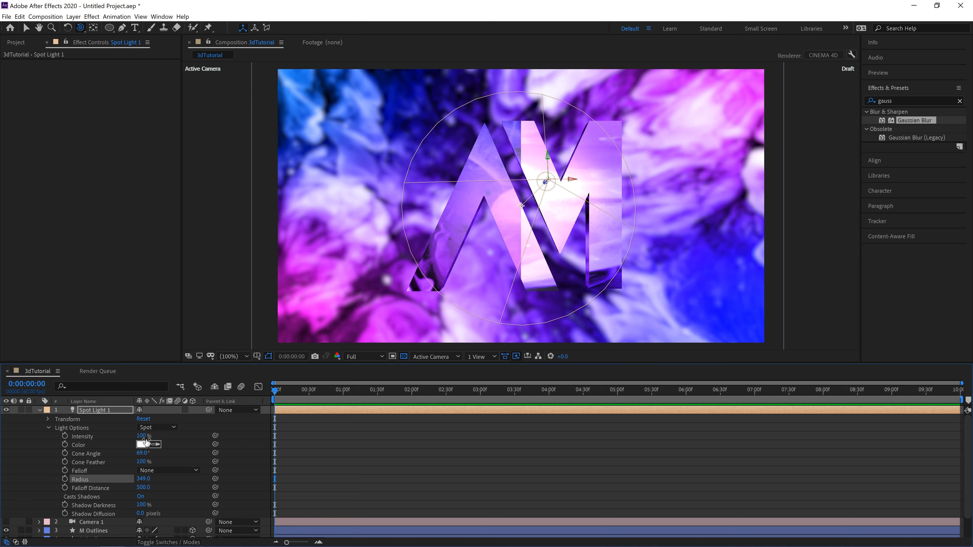
Step: Try the Parallel, Point and Ambient light types on Spot Light 1 and return it to Spot
click(151, 428)
click(163, 436)
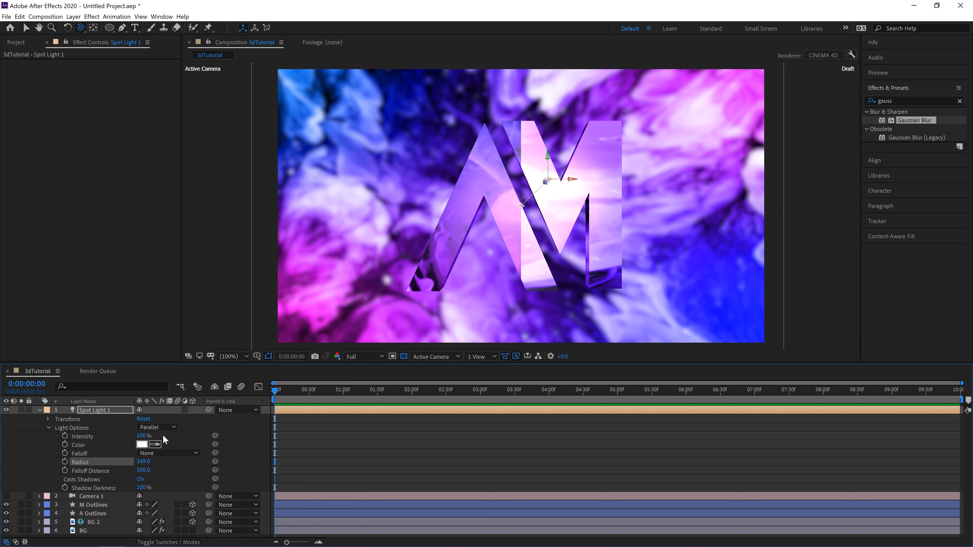
click(164, 428)
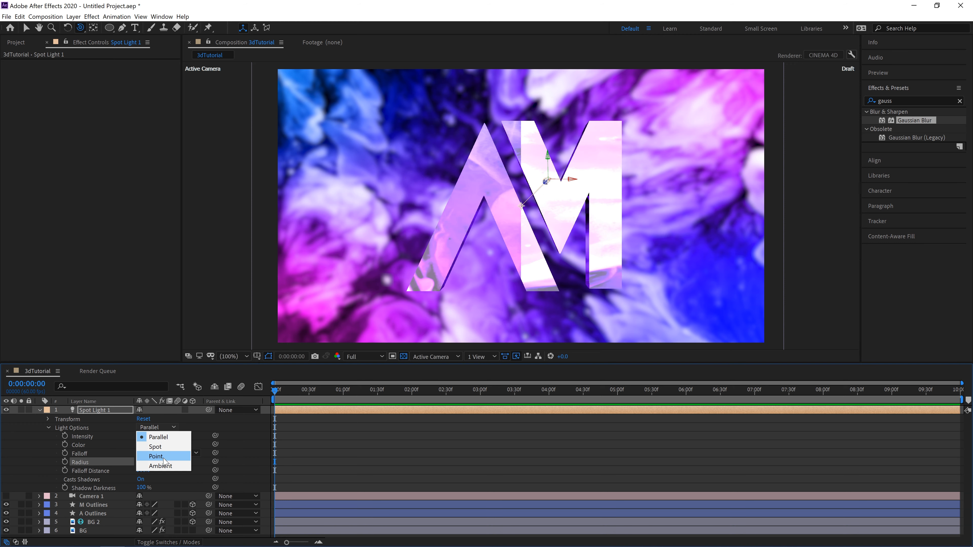
click(164, 457)
click(160, 427)
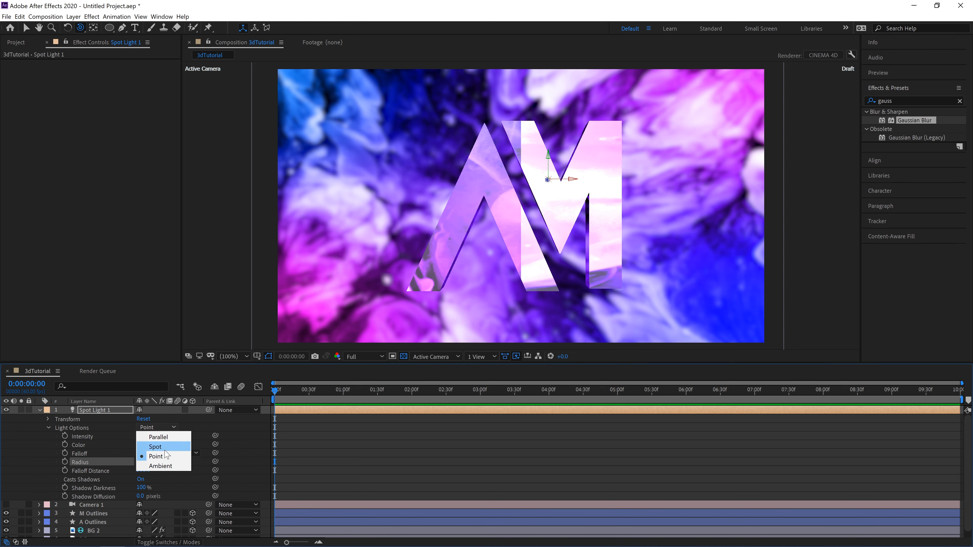
click(163, 465)
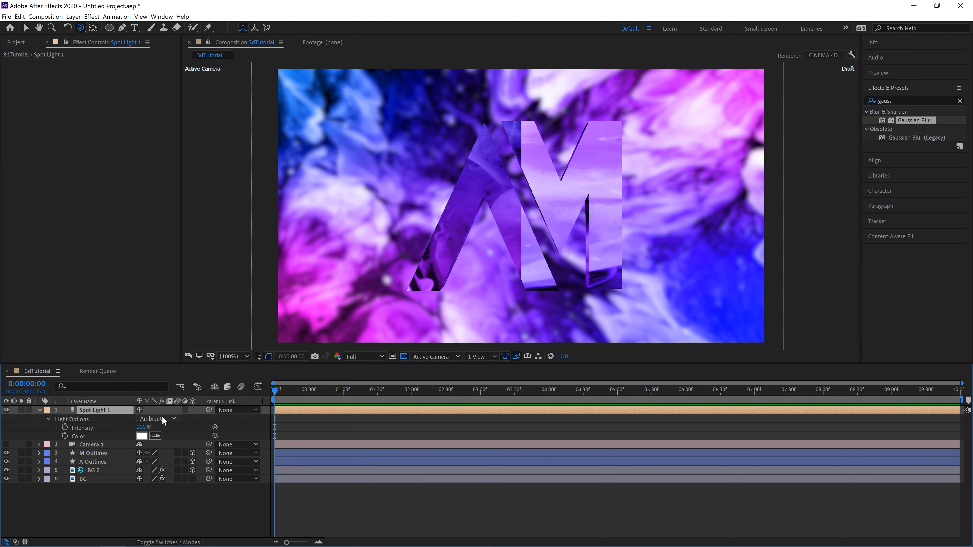
click(161, 418)
click(164, 448)
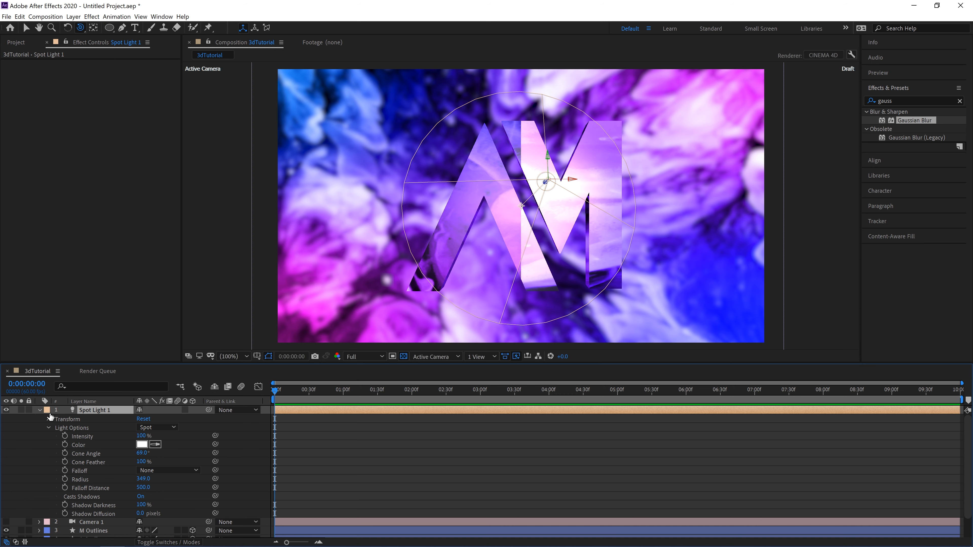
click(39, 410)
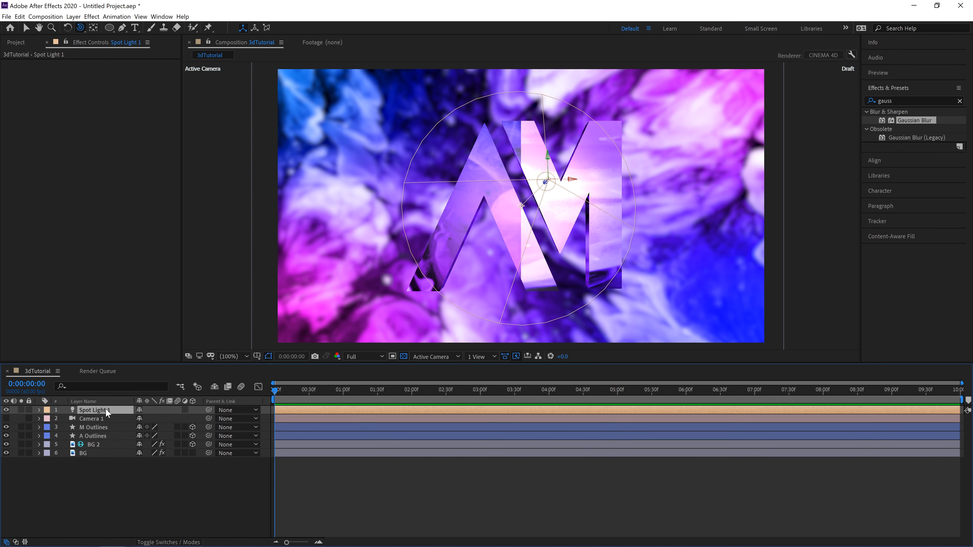
Step: Duplicate Spot Light 1 and move the copy along the X axis to the right of the M
key(ctrl+d)
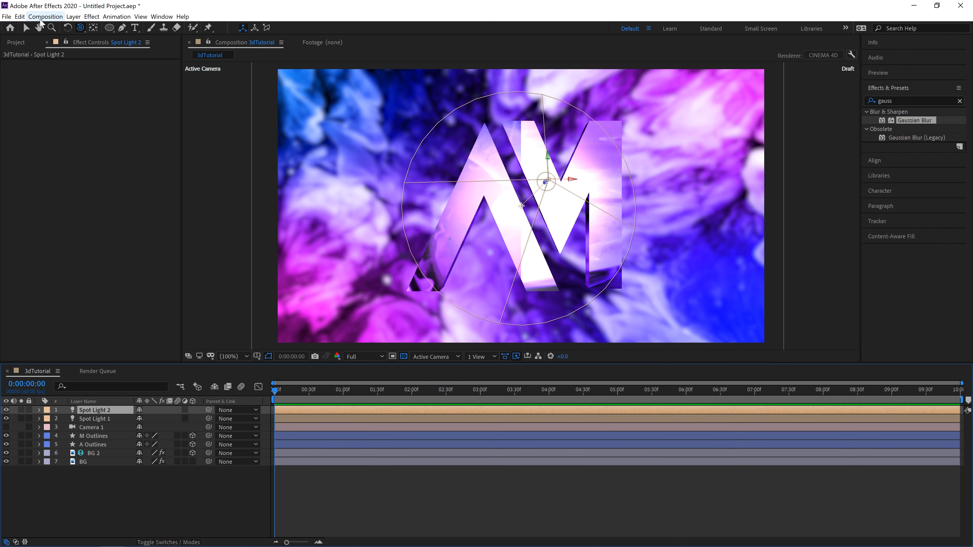
click(68, 27)
click(26, 28)
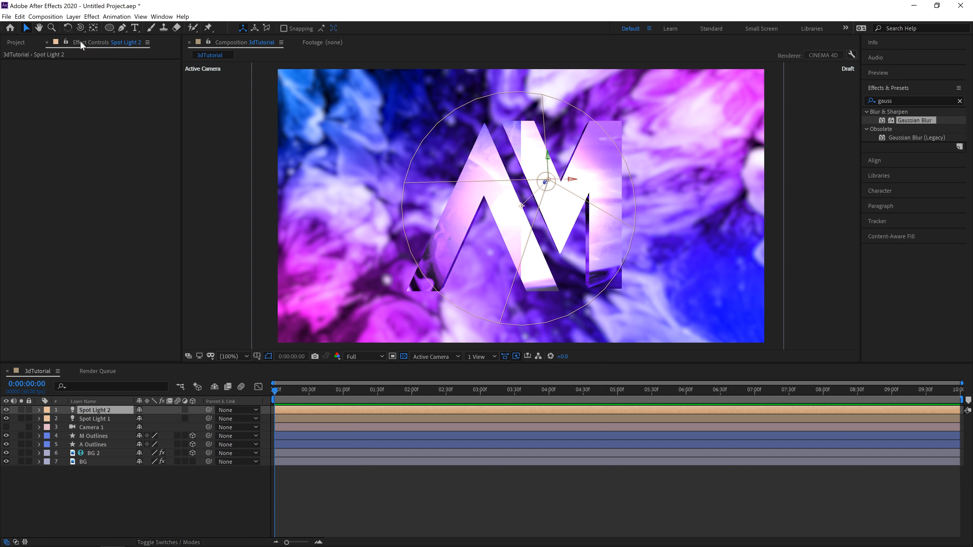
click(572, 182)
click(546, 181)
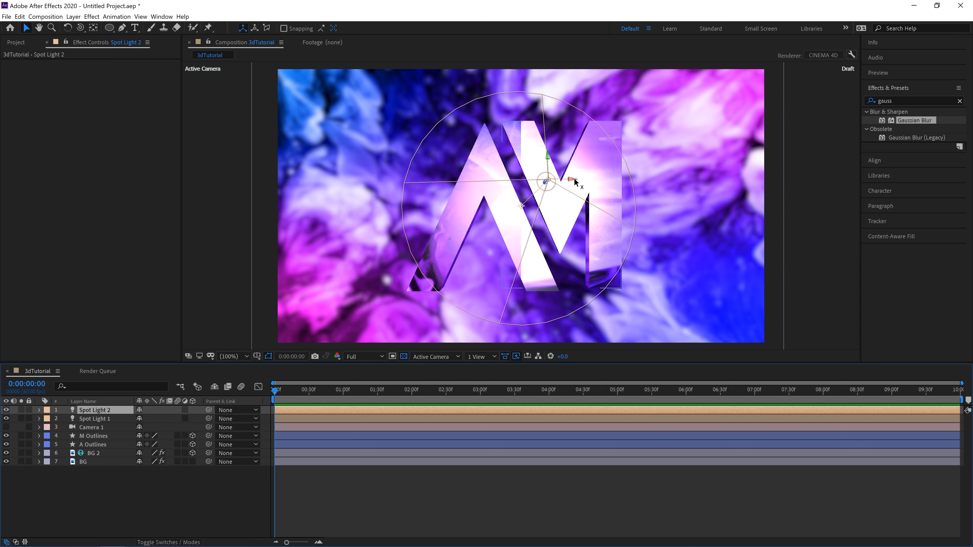
drag(575, 183, 649, 183)
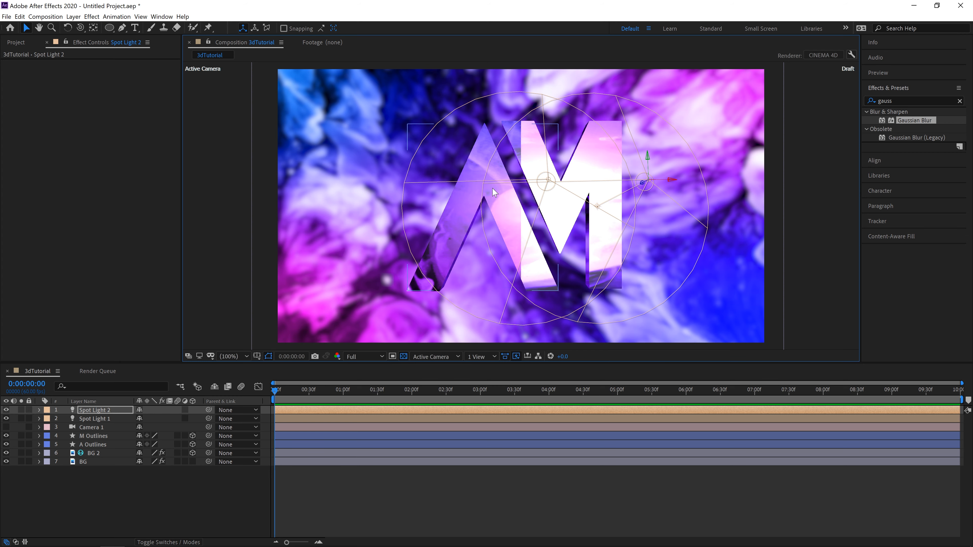
Step: Move Spot Light 1 left along the X axis to light the A and turn Camera 1's visibility on
click(89, 420)
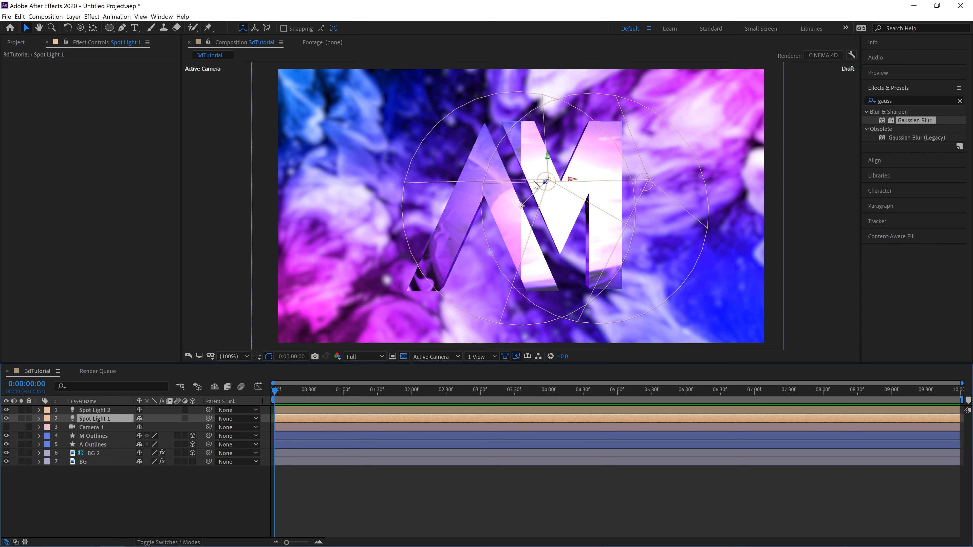
drag(566, 181, 461, 181)
click(6, 427)
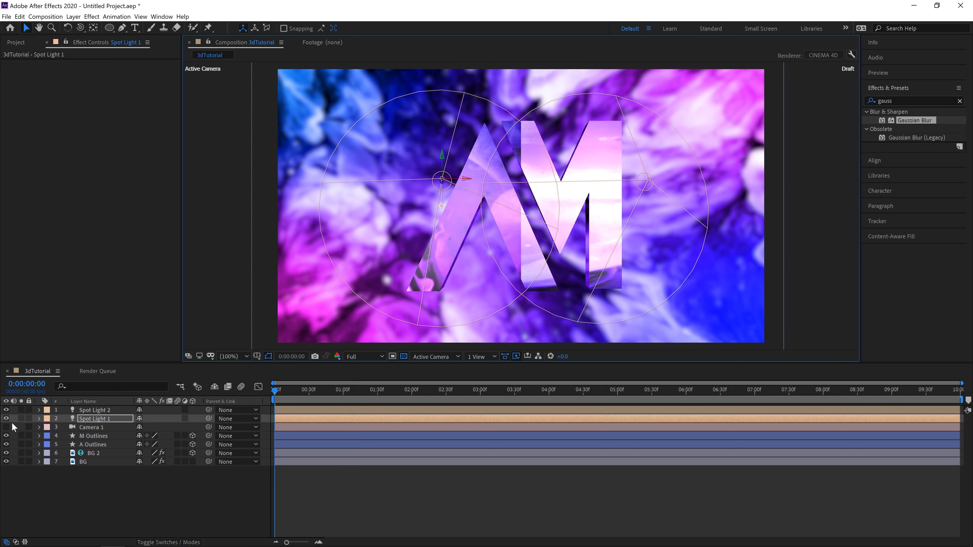
Step: Shift Spot Light 1 further outward along its X axis, to an X position of about 641
key(c)
drag(462, 266, 422, 297)
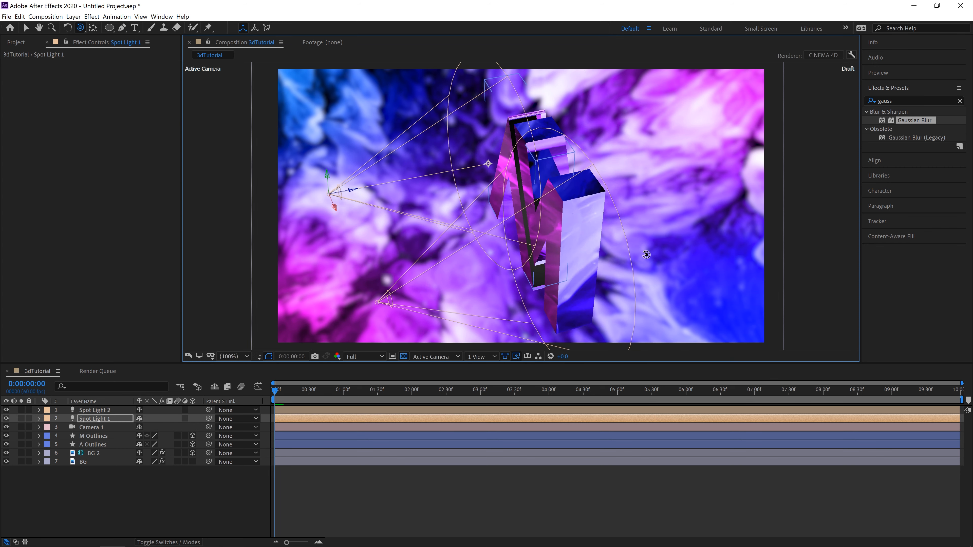
drag(649, 252, 676, 291)
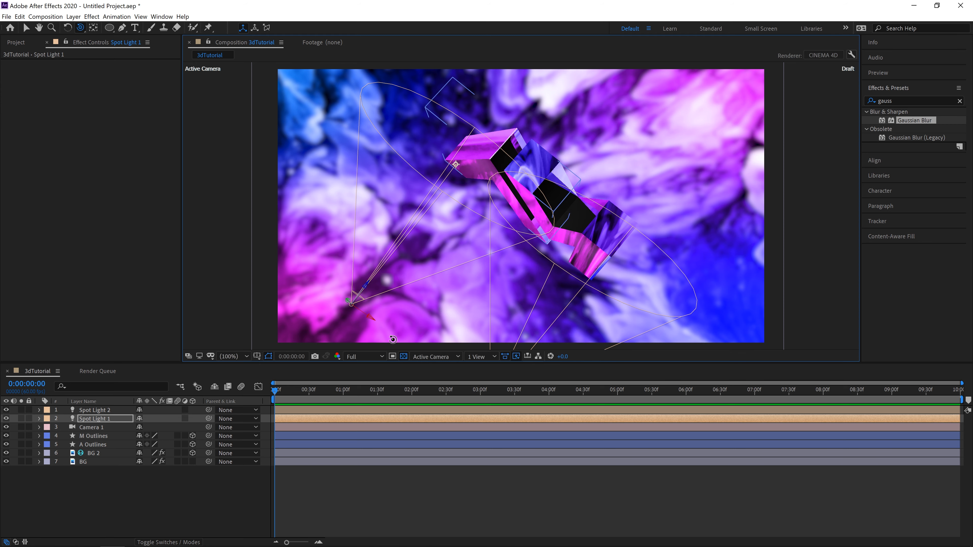
click(26, 27)
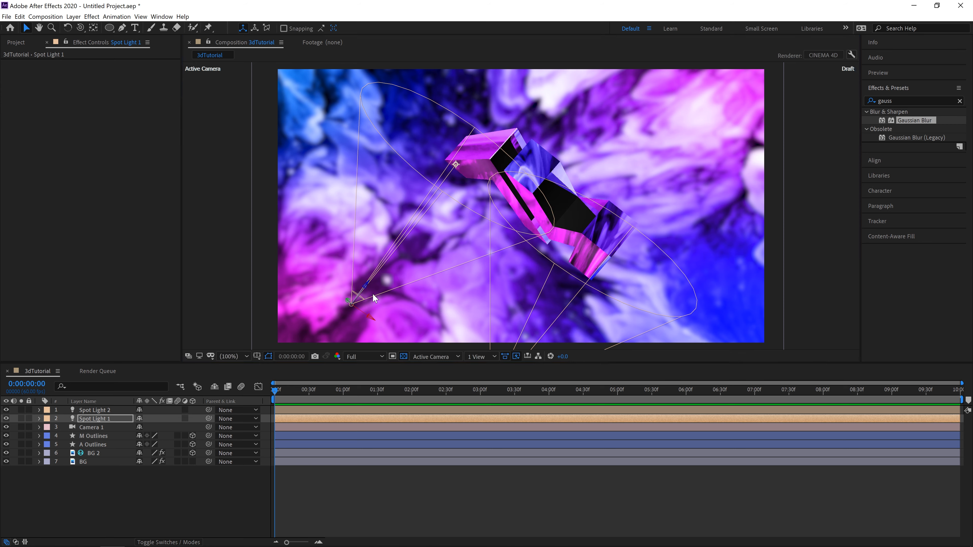
drag(368, 316, 351, 305)
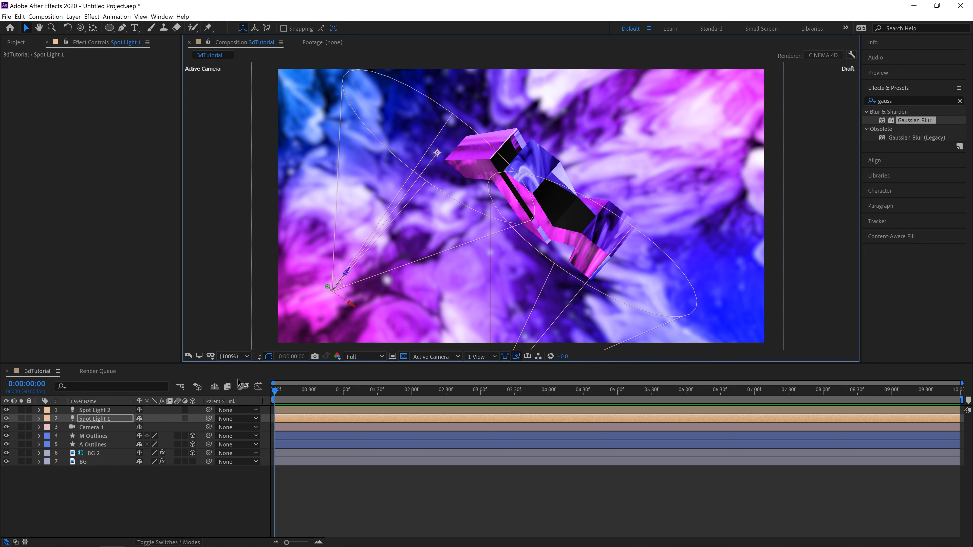
Step: Set Spot Light 1's point of interest to about 825, 538, -41.9 to aim it inward at the letters
click(39, 419)
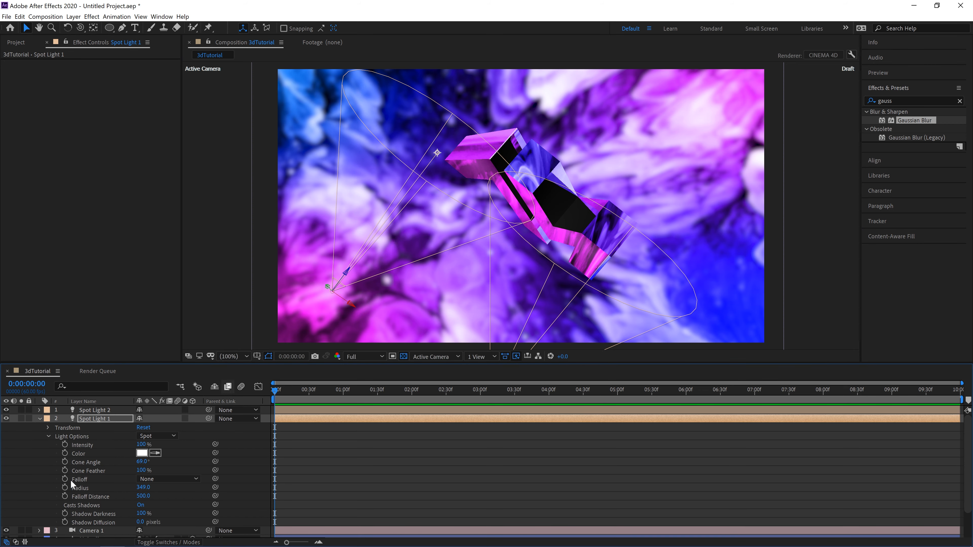
click(50, 436)
click(47, 428)
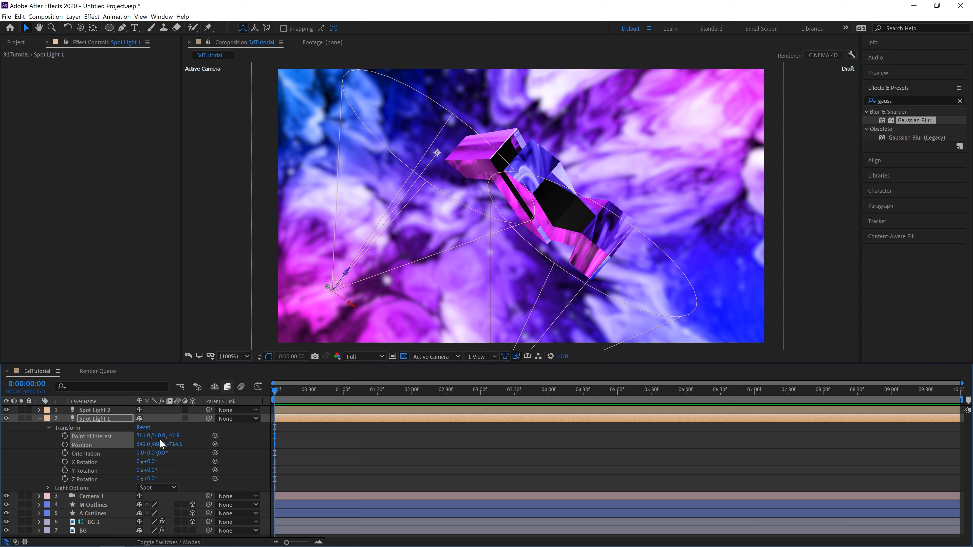
drag(159, 436, 395, 366)
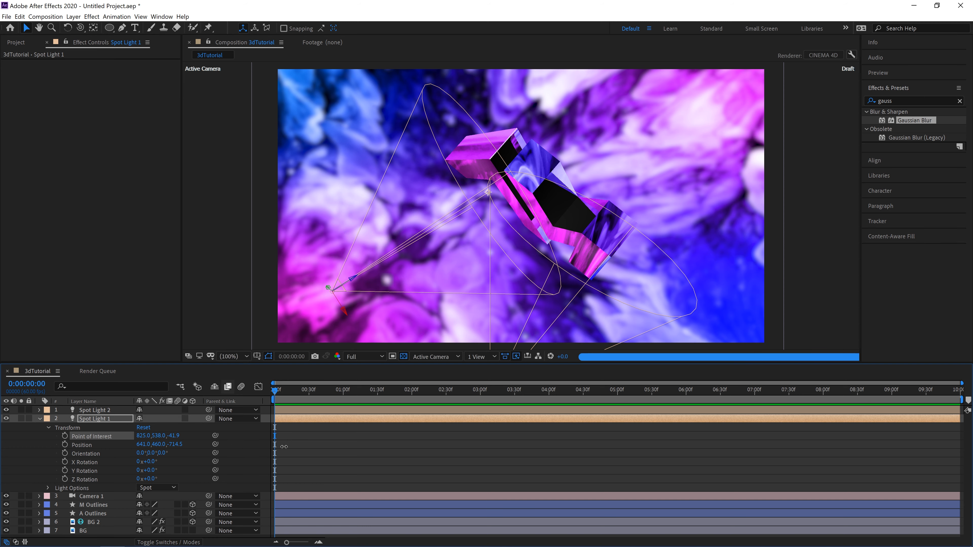
click(40, 419)
Step: Set the X value of Spot Light 2's point of interest to 1149.8 and turn off Camera 1's visibility
click(38, 410)
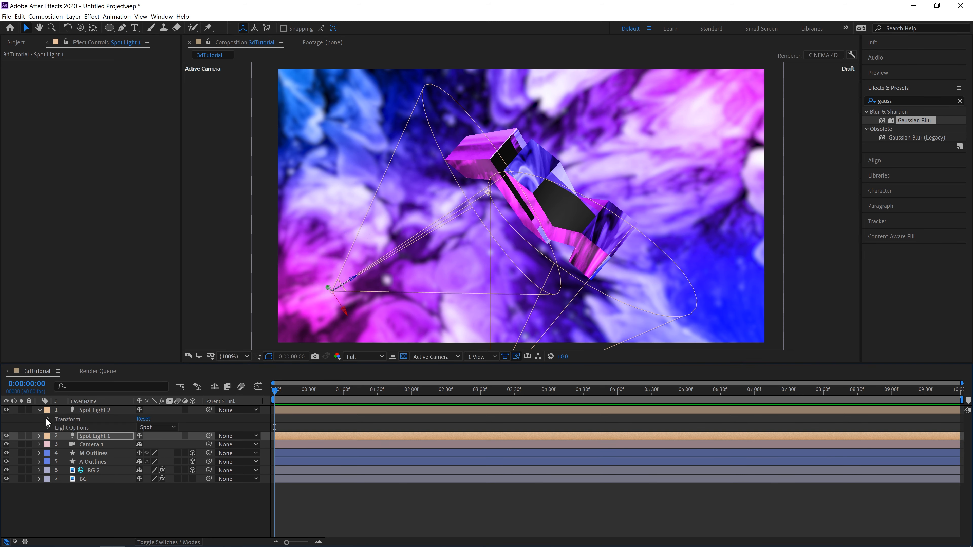
click(48, 419)
drag(140, 427, 80, 420)
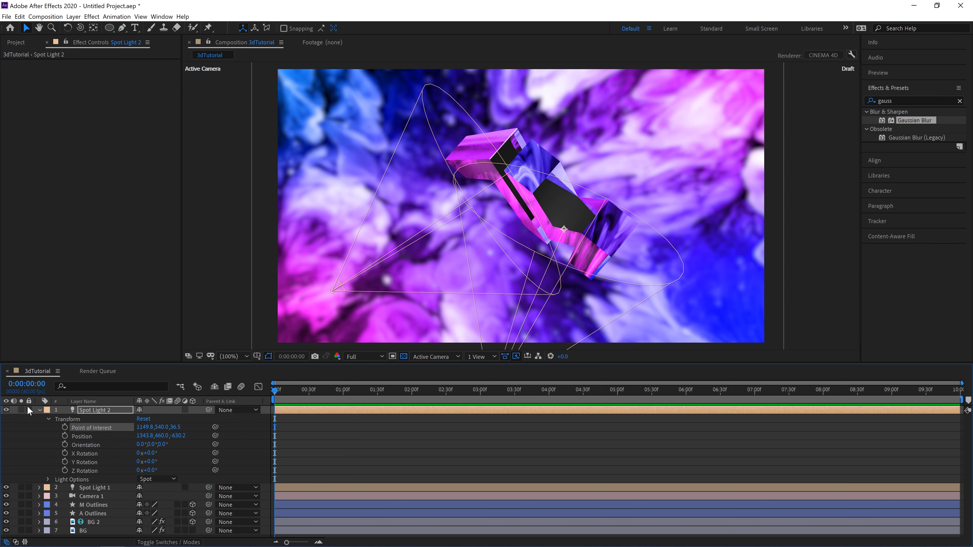
click(40, 409)
click(6, 427)
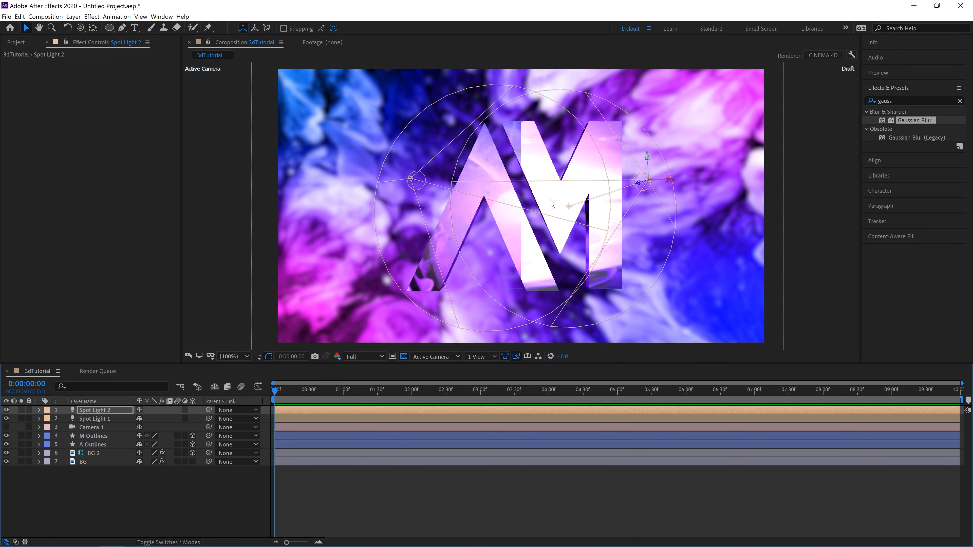
Step: Set Spot Light 1's light color to magenta F900FF
click(84, 418)
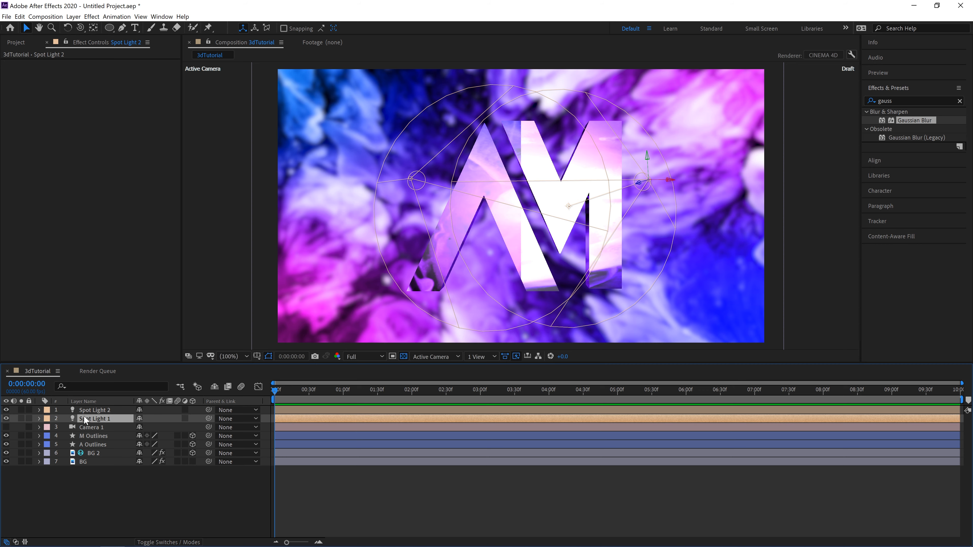
click(39, 418)
click(48, 428)
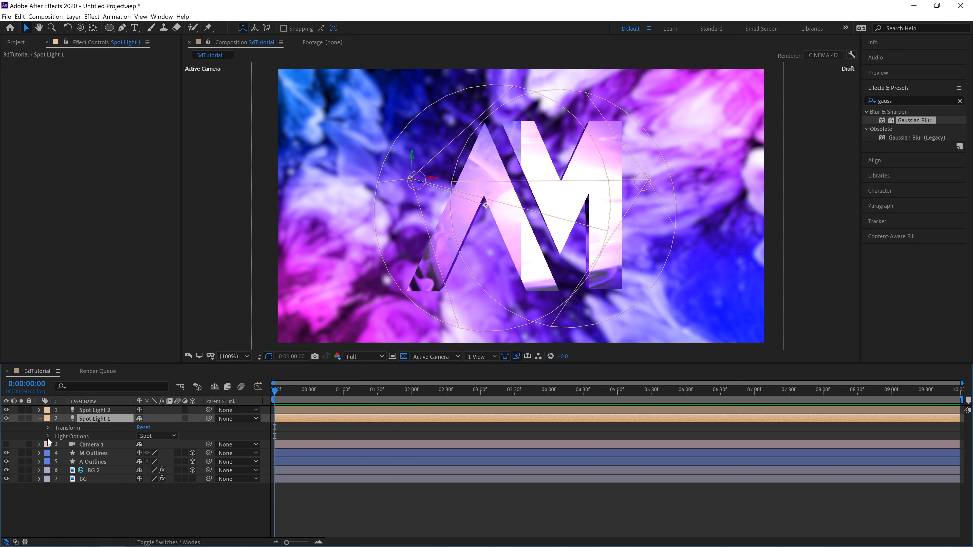
click(48, 436)
click(141, 454)
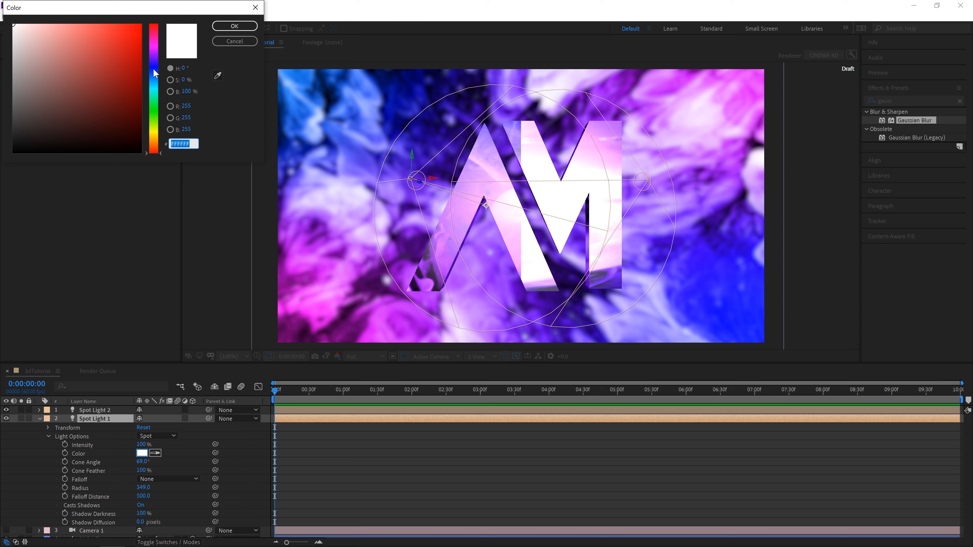
click(156, 50)
click(142, 33)
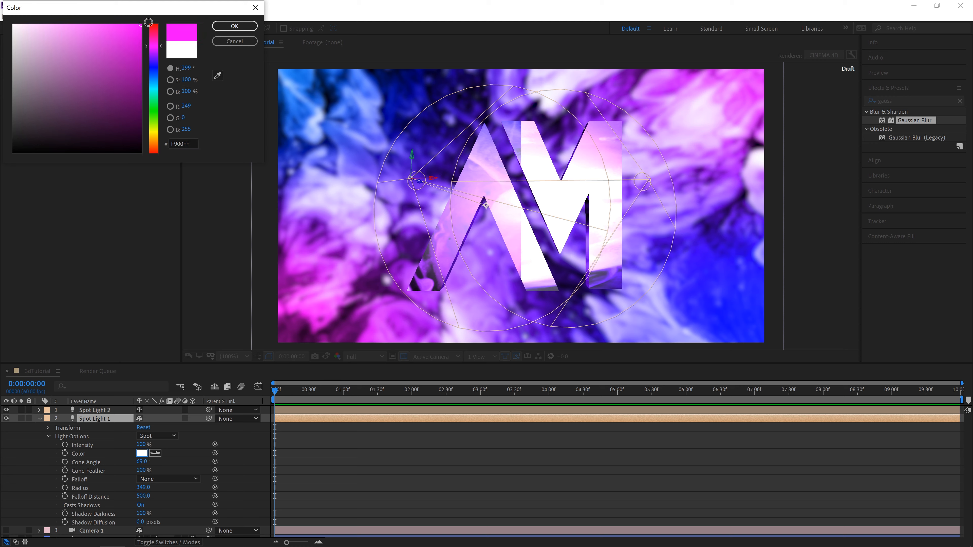
click(229, 25)
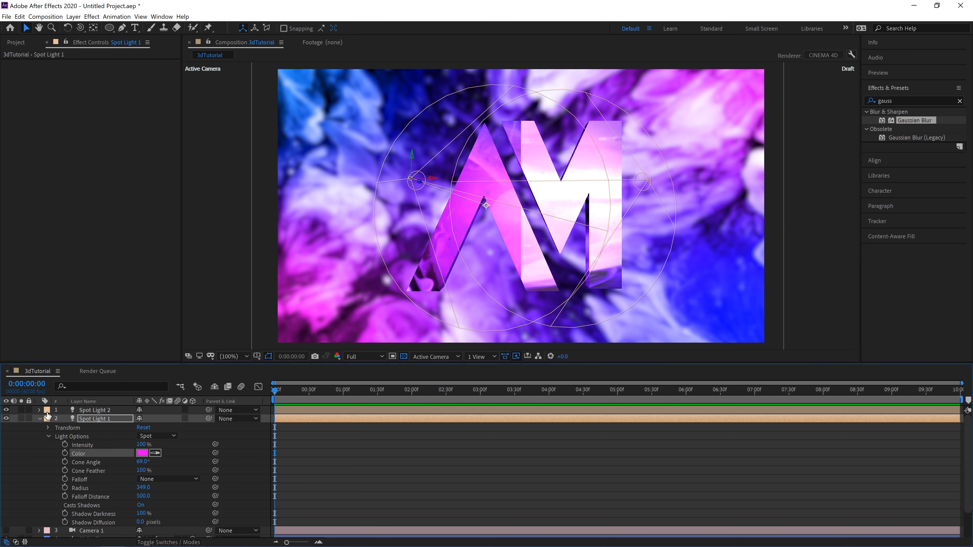
click(40, 419)
Step: Set Spot Light 2's light color to a bright cyan-blue and deselect the layer
click(38, 410)
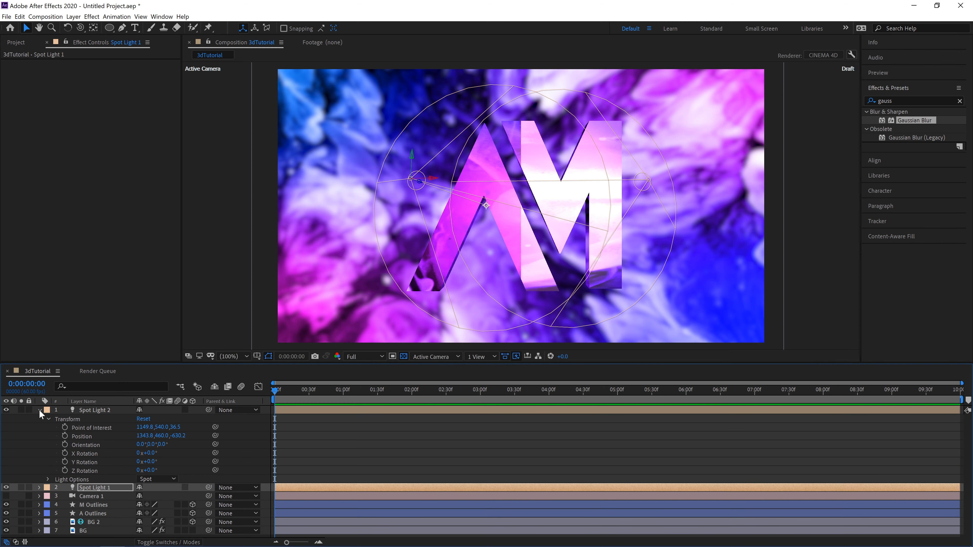
click(49, 419)
click(48, 428)
click(142, 444)
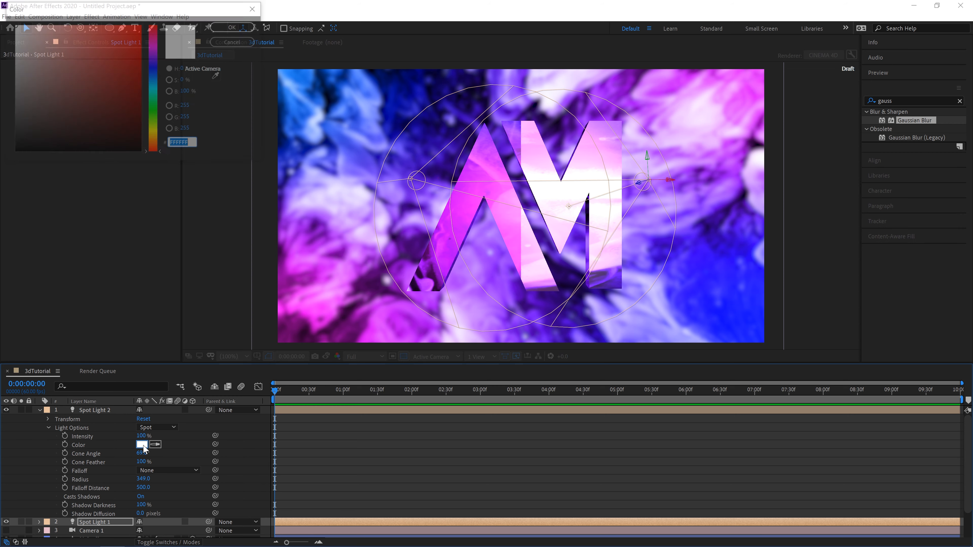
click(154, 86)
click(230, 26)
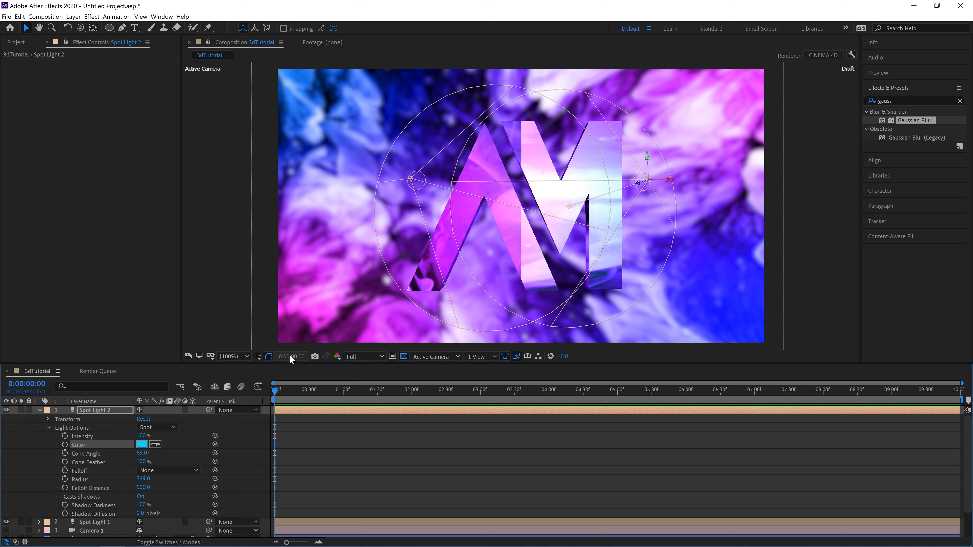
click(39, 410)
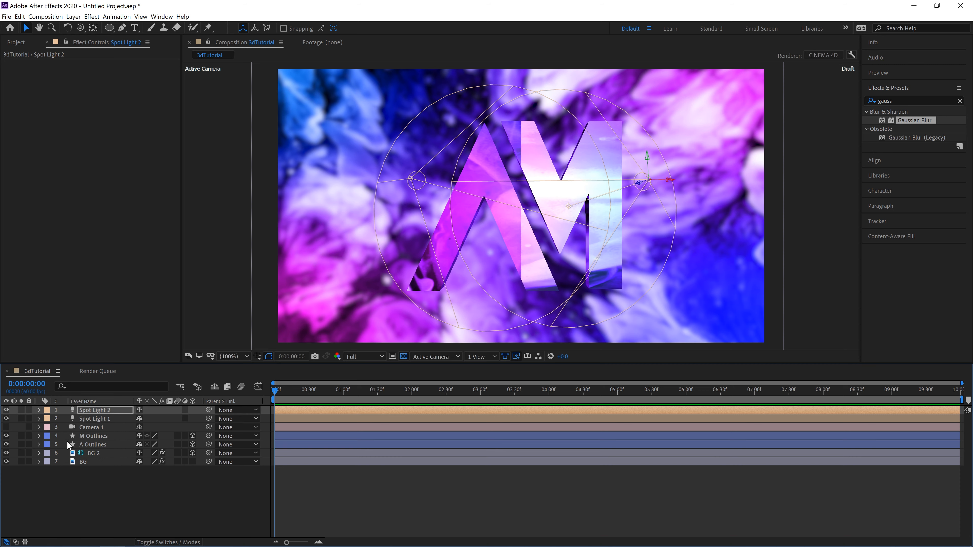
click(91, 476)
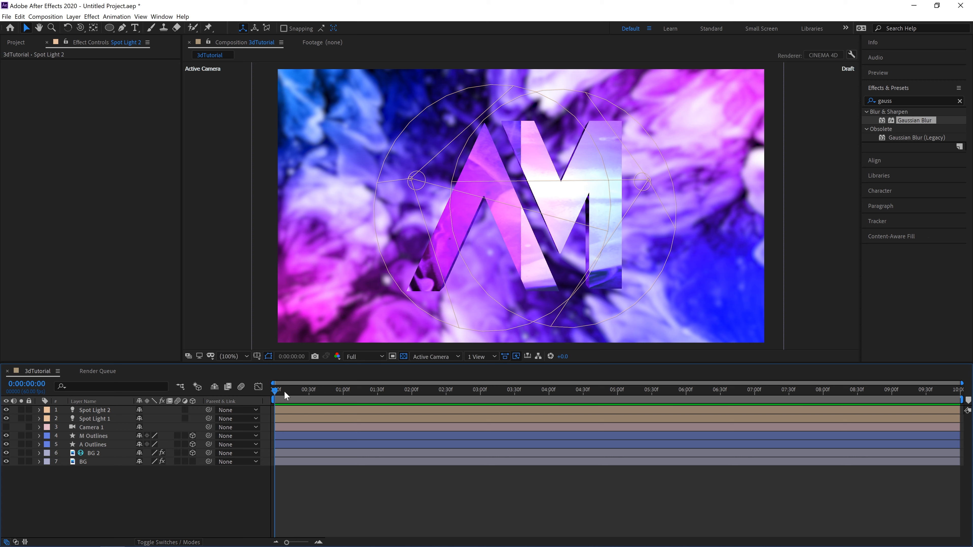
mouse_move(277, 395)
mouse_down()
mouse_move(945, 422)
mouse_move(764, 397)
mouse_move(268, 399)
mouse_up()
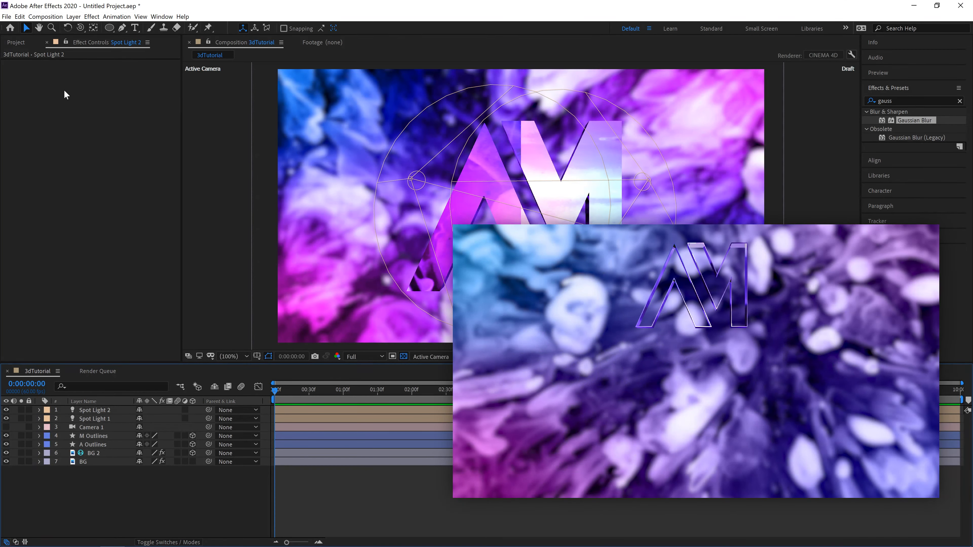
click(45, 16)
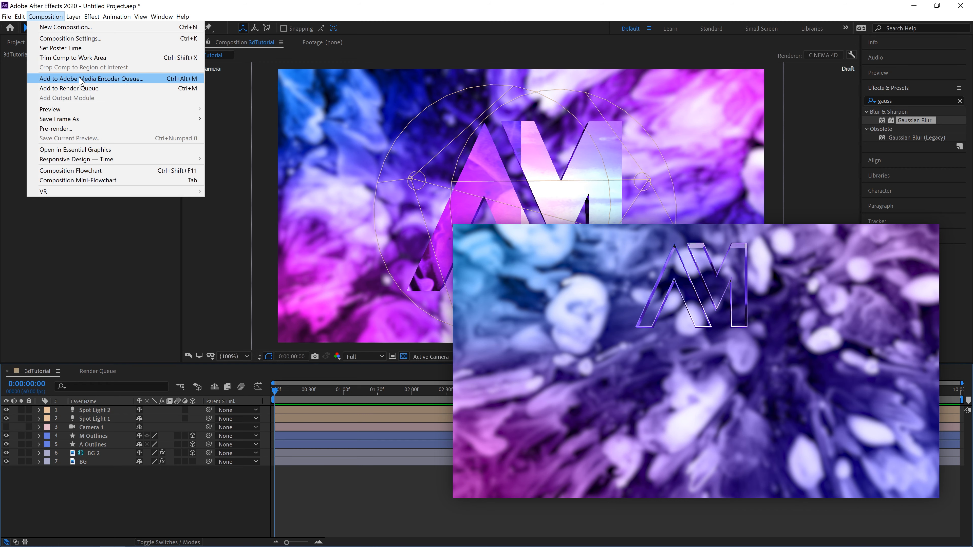
click(103, 271)
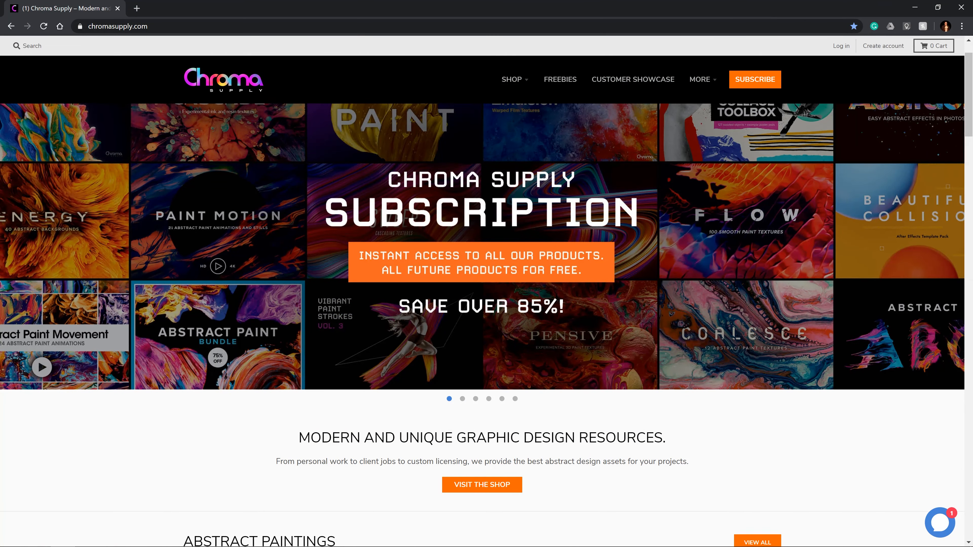
Step: Look through the Chroma Supply home page from the abstract paintings down to the customer showcase
scroll(487, 291, down, 8)
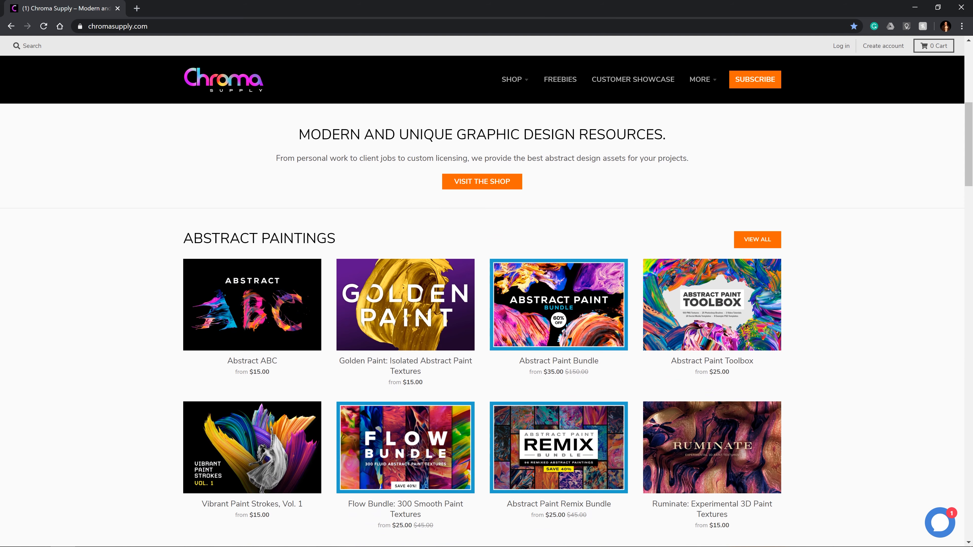
scroll(486, 291, down, 6)
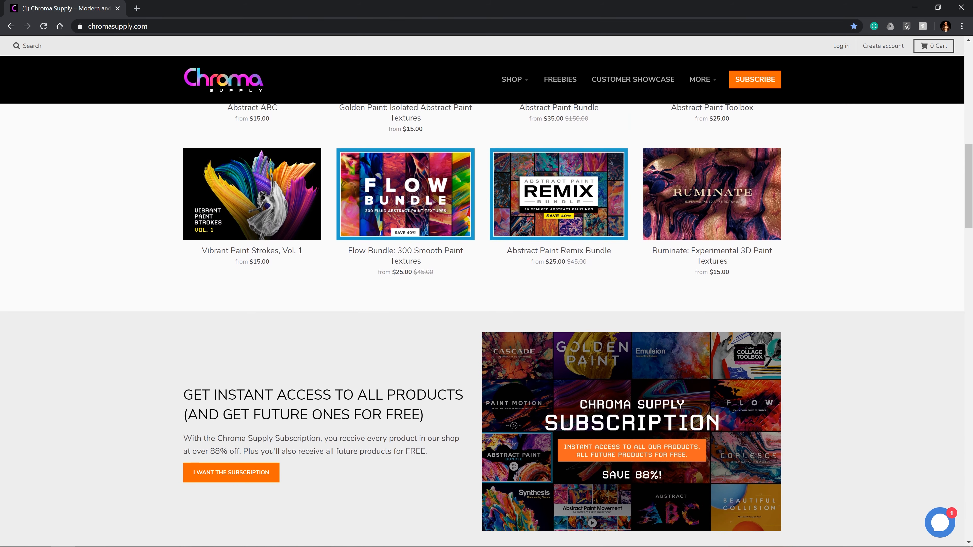
scroll(487, 291, down, 7)
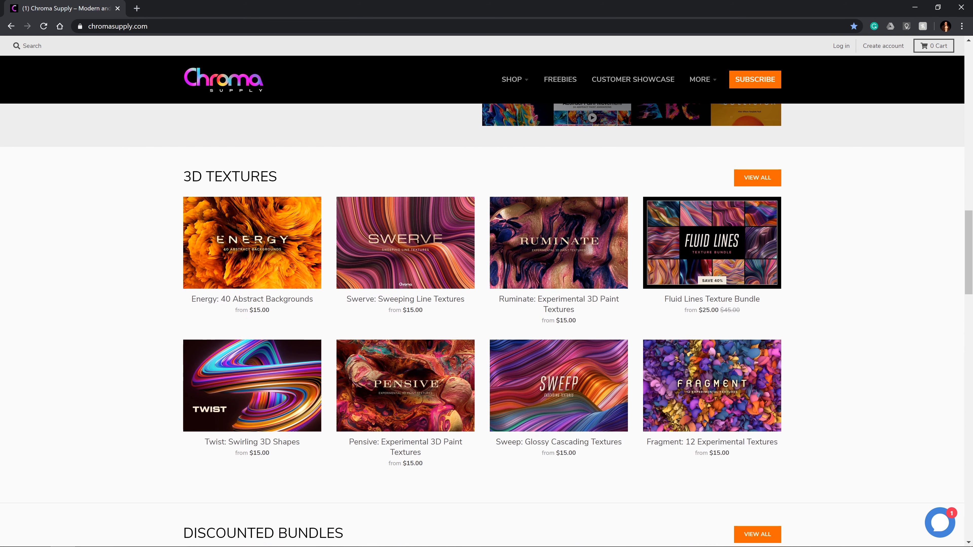
scroll(486, 292, down, 7)
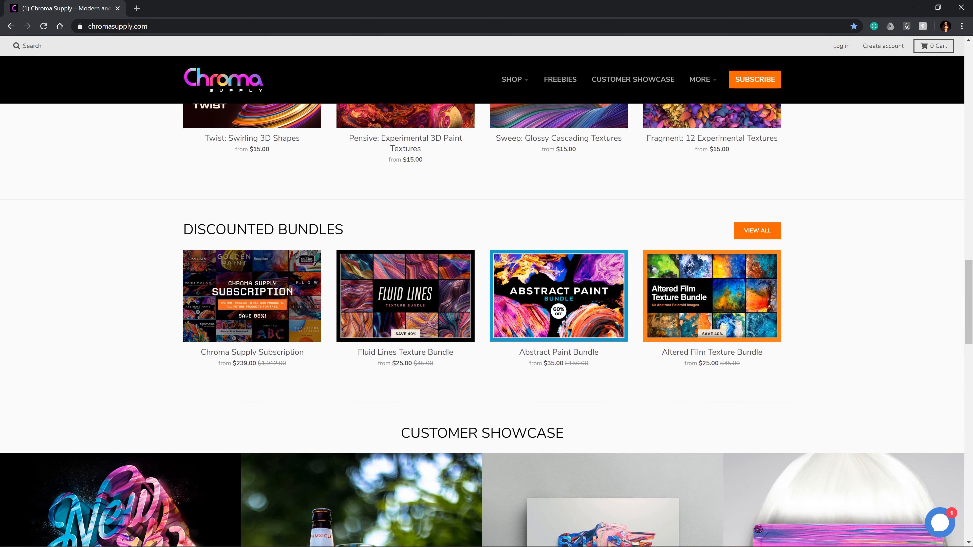
scroll(487, 292, down, 7)
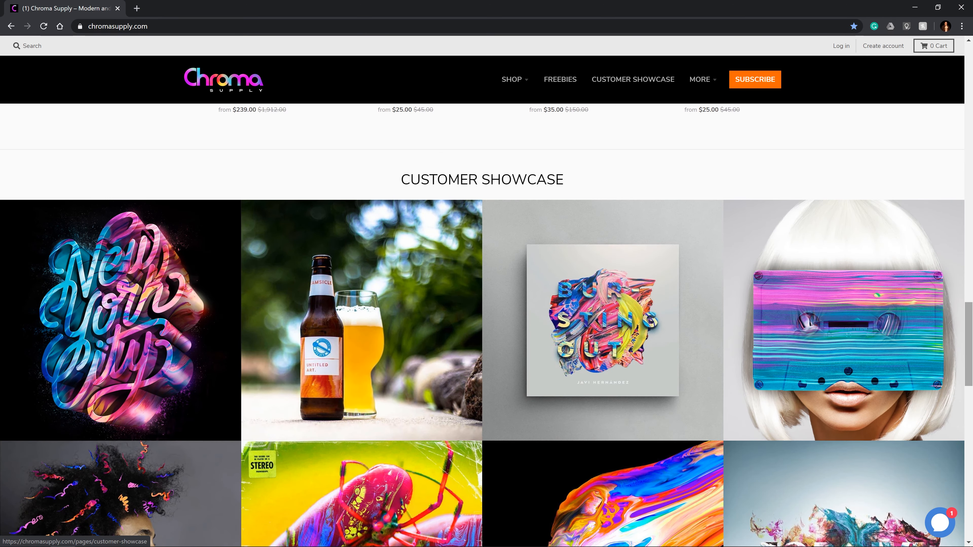